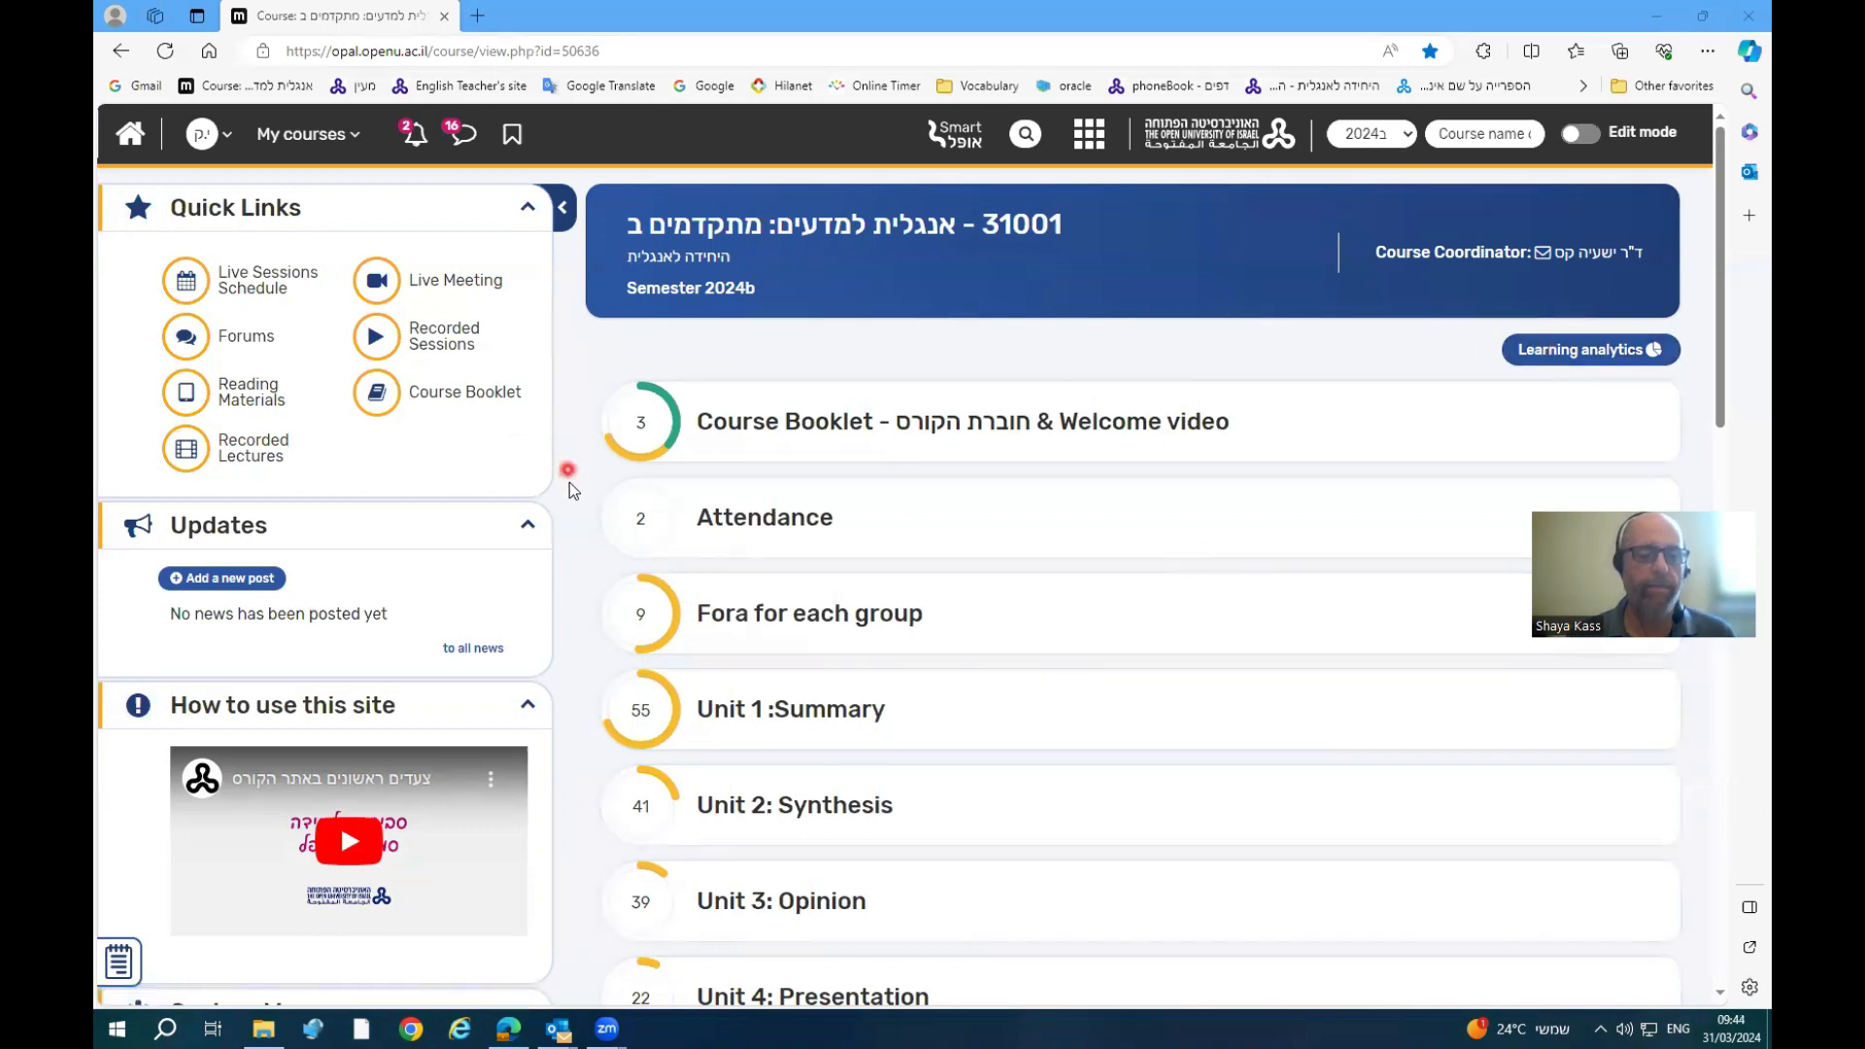
- Open the course's grades and go to their Excel spreadsheet export
scroll(569, 484, "down", 8)
scroll(569, 483, "down", 7)
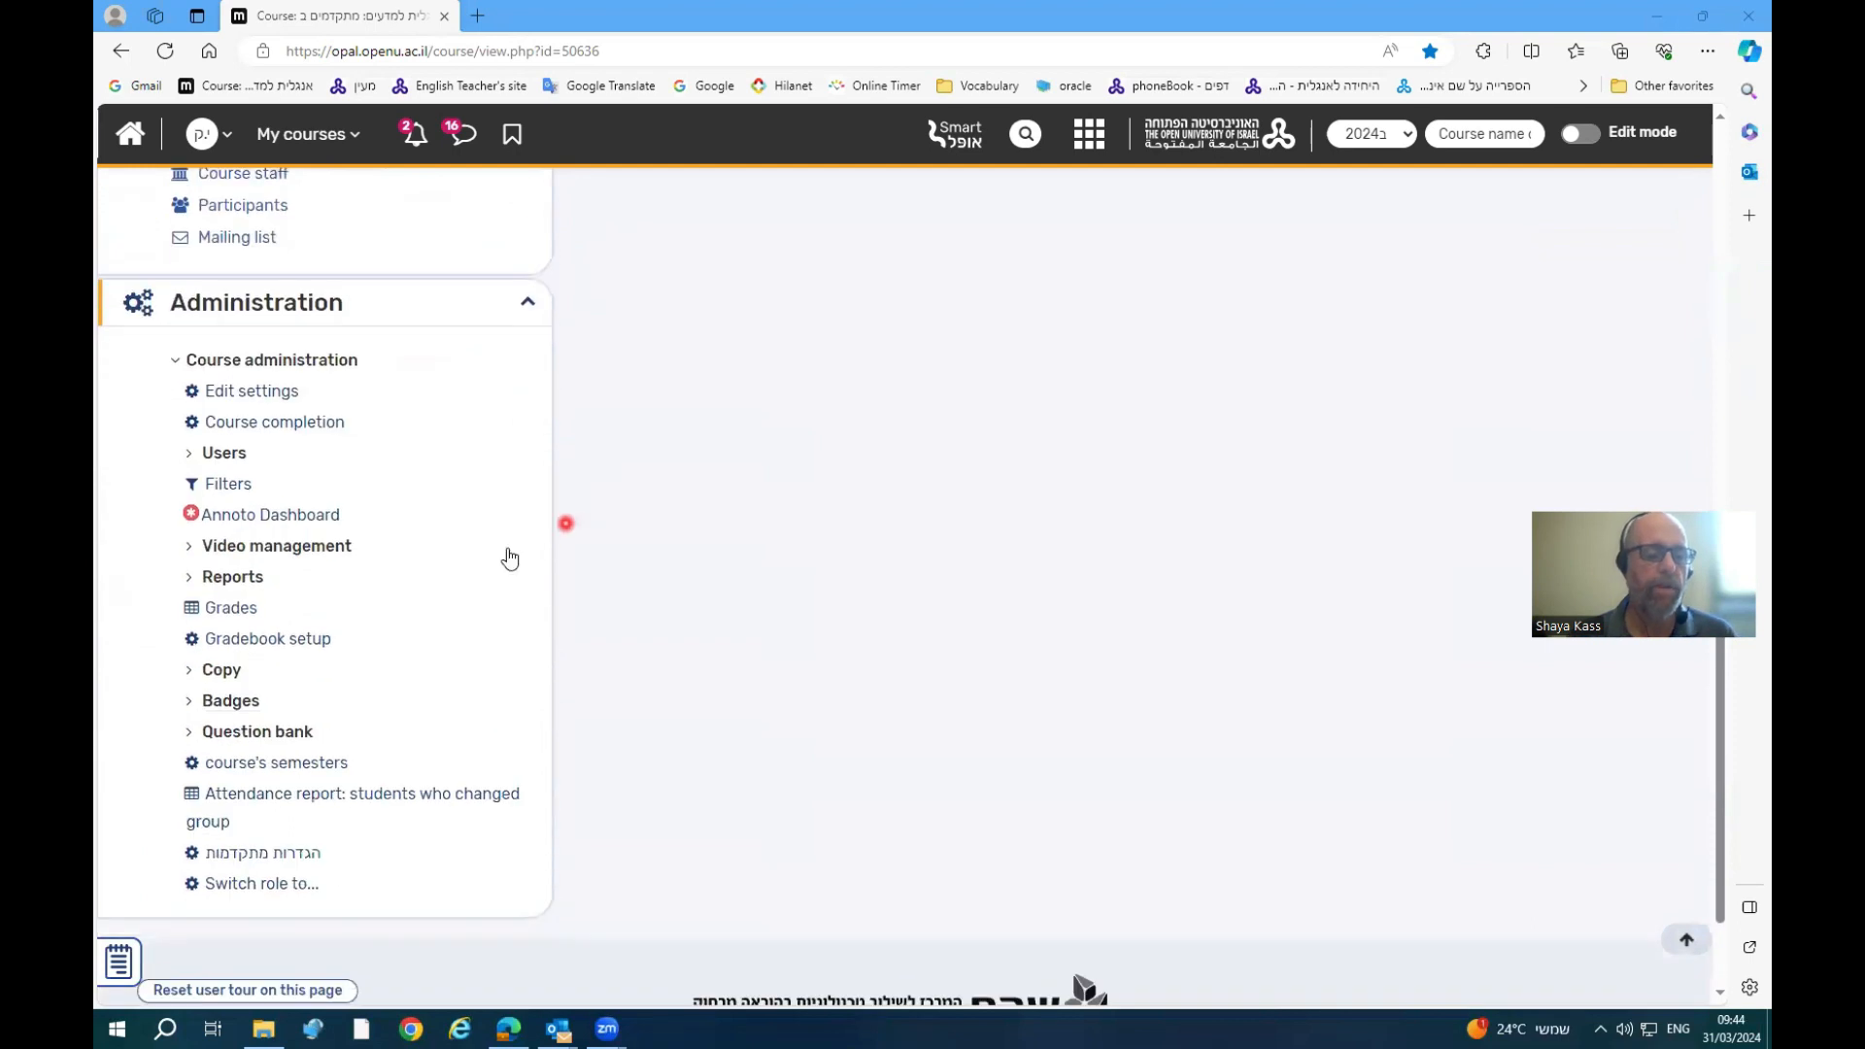
left_click(231, 608)
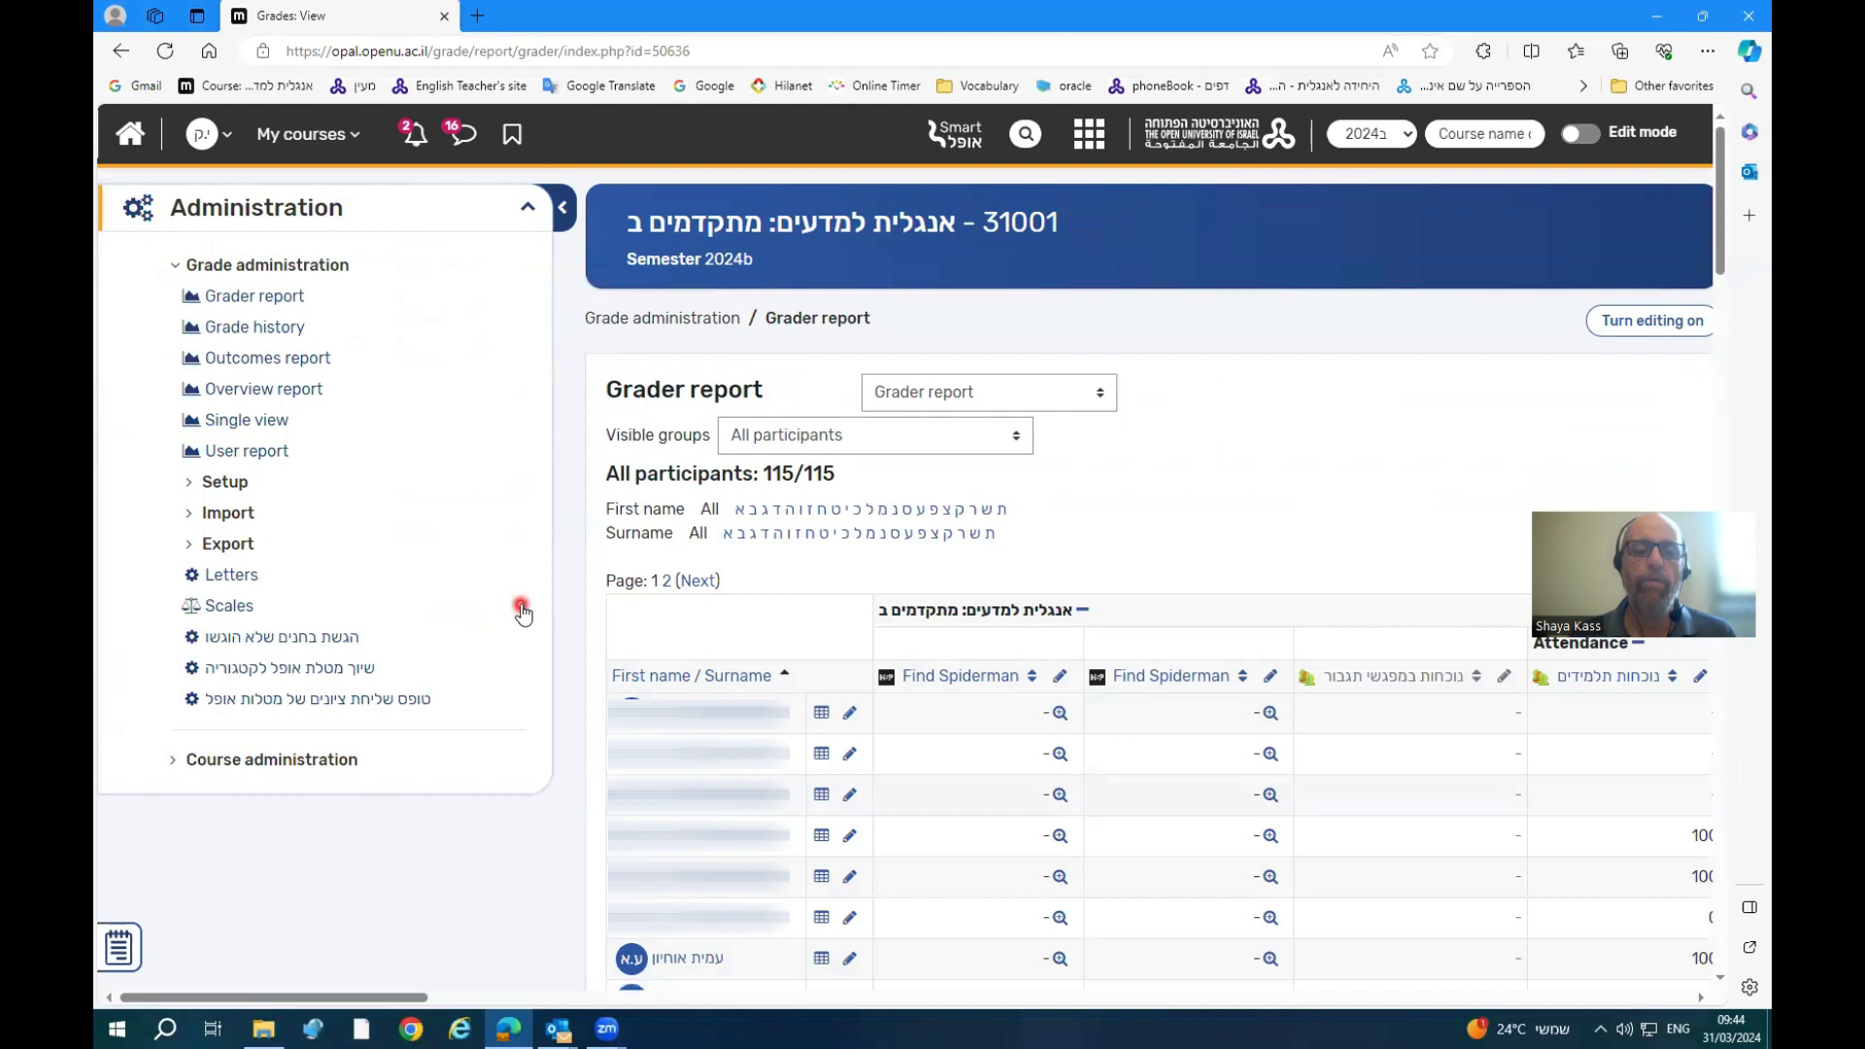
left_click(1015, 391)
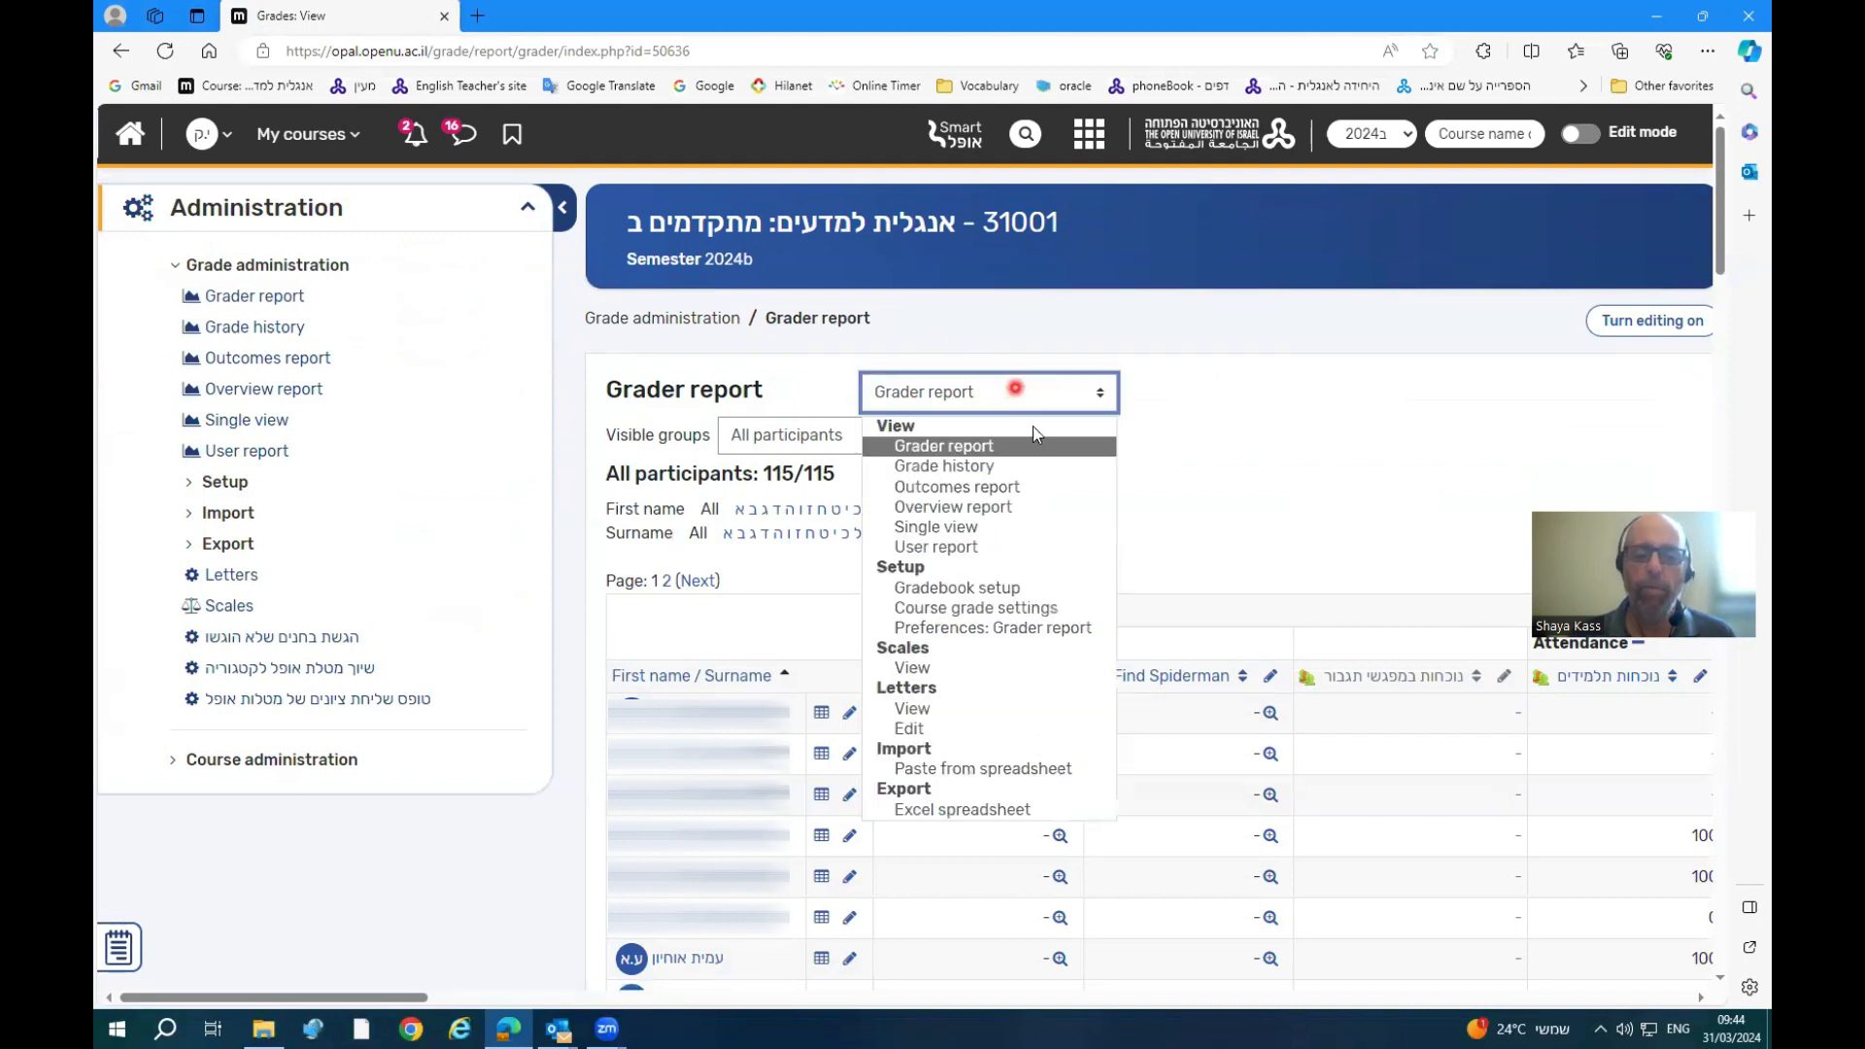
left_click(958, 811)
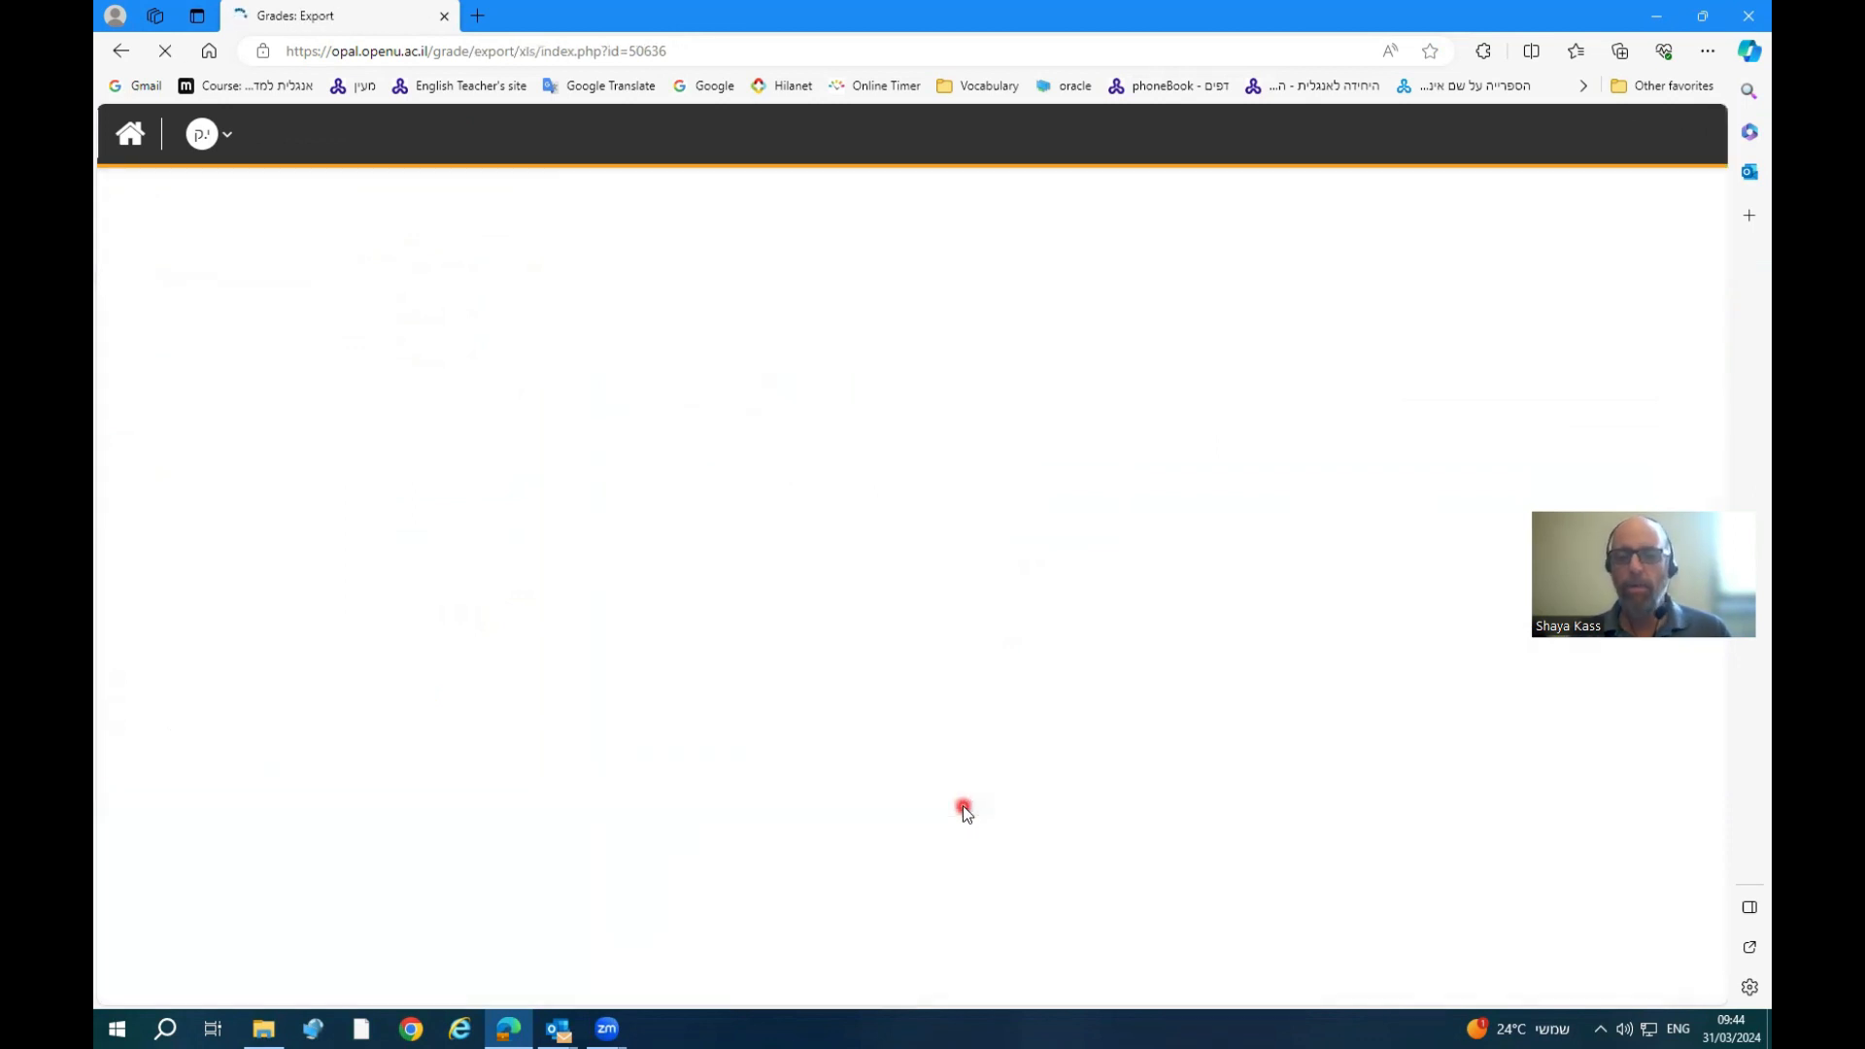
- Download the grades export with all grade items included and open the file 31001-2024b Grades (1).xlsx in Excel
scroll(1223, 747, "down", 20)
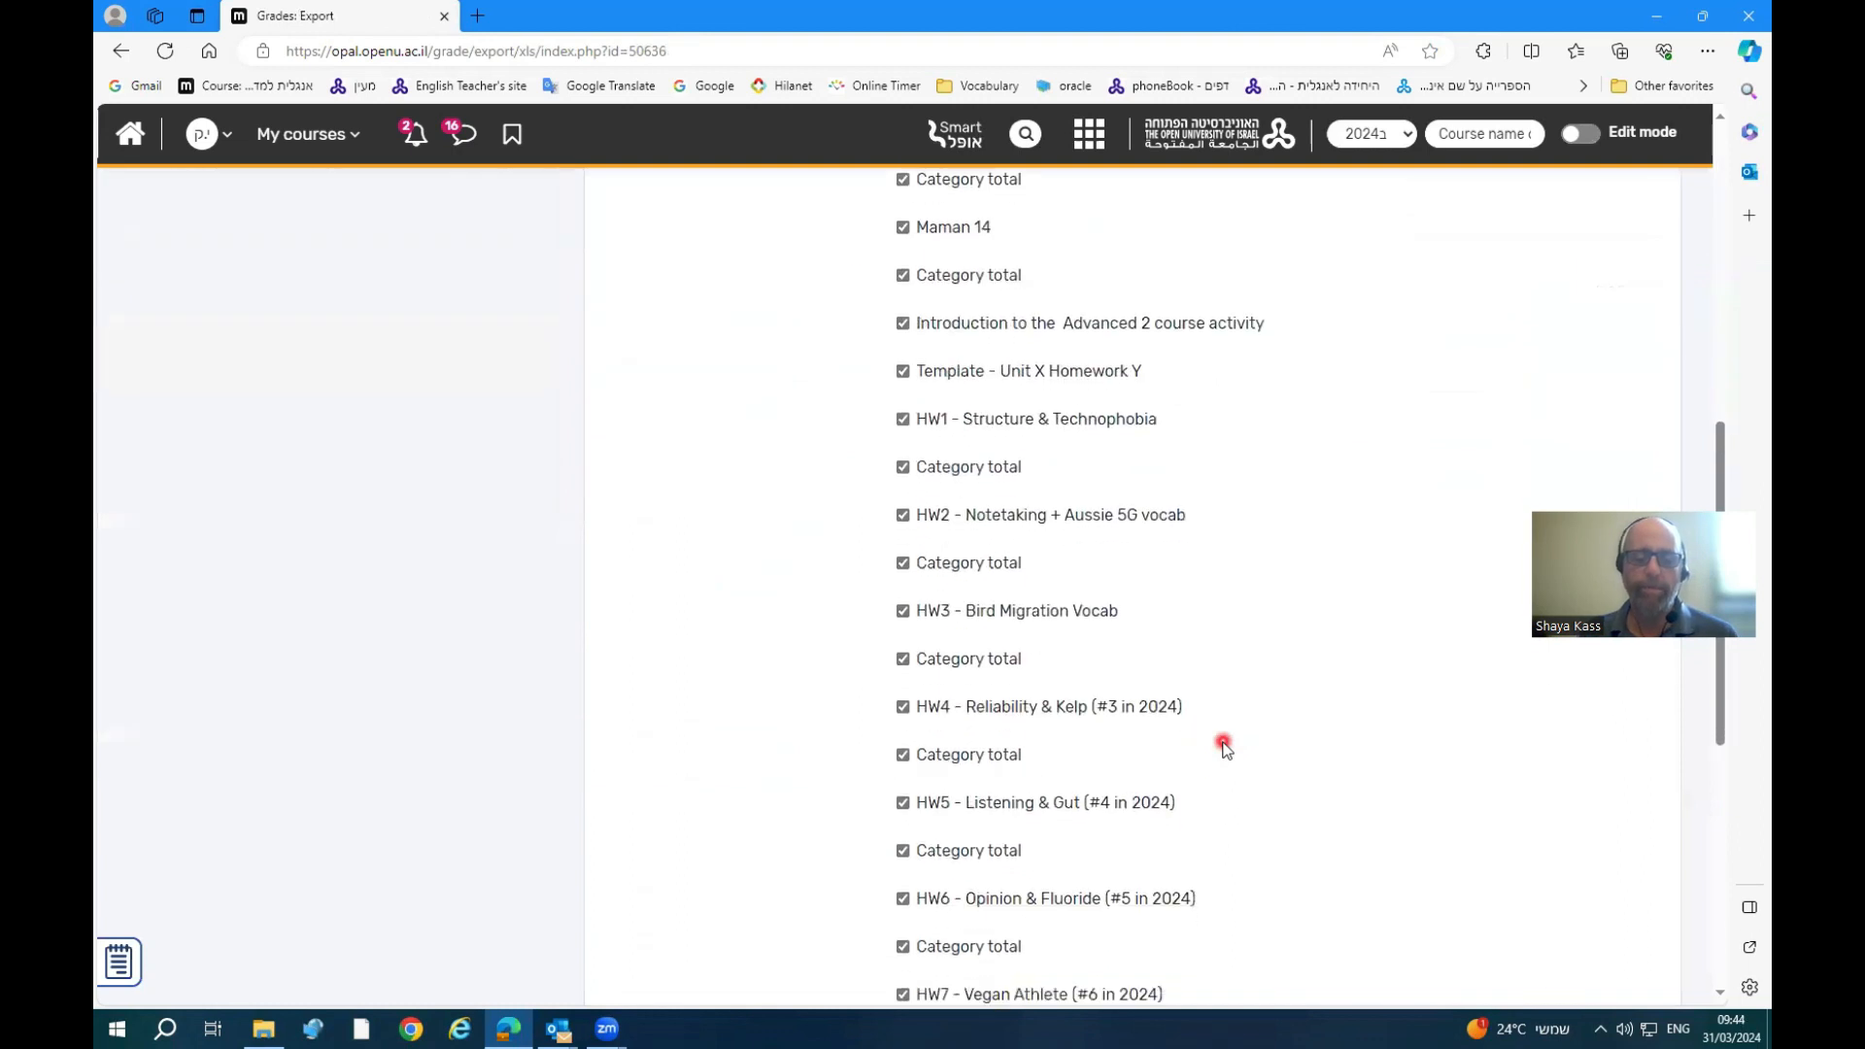
left_click(942, 682)
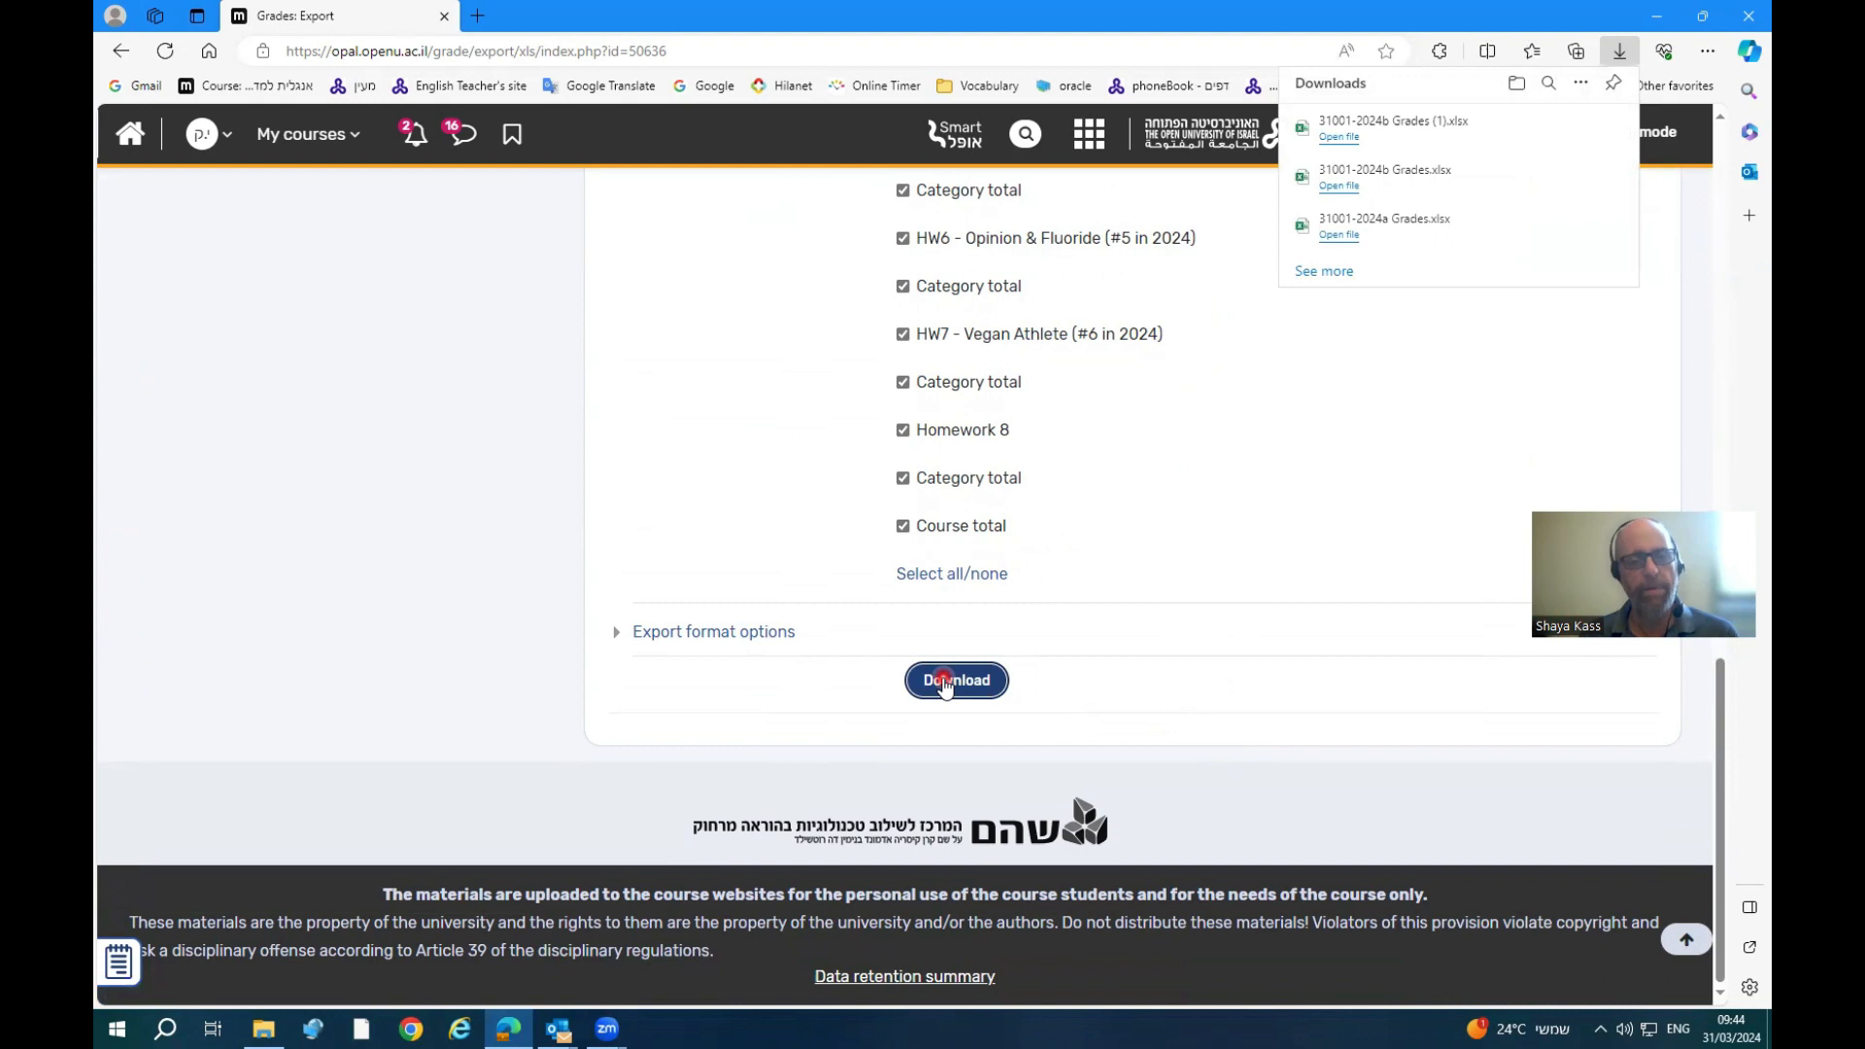
left_click(1432, 129)
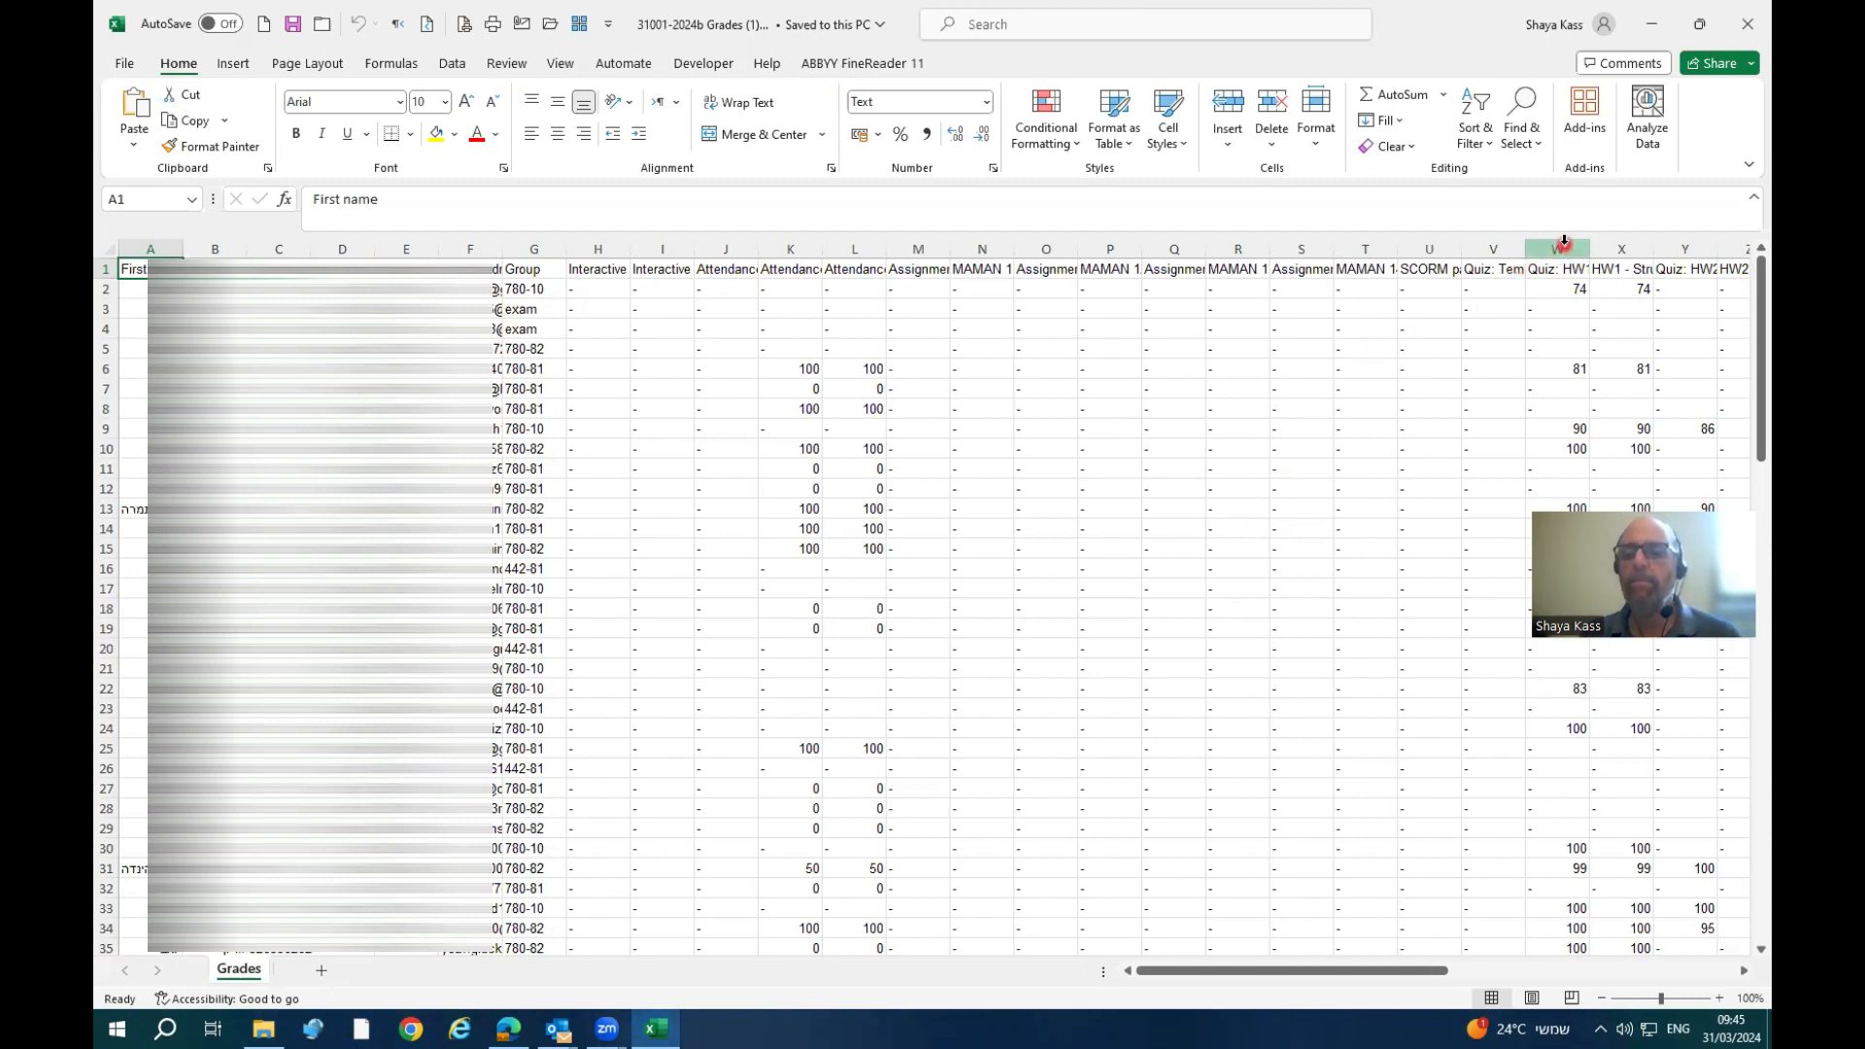
- Delete columns H through V, from the first interactive activity to the Unit X Homework Y template quiz
left_click_drag(1495, 249, 615, 259)
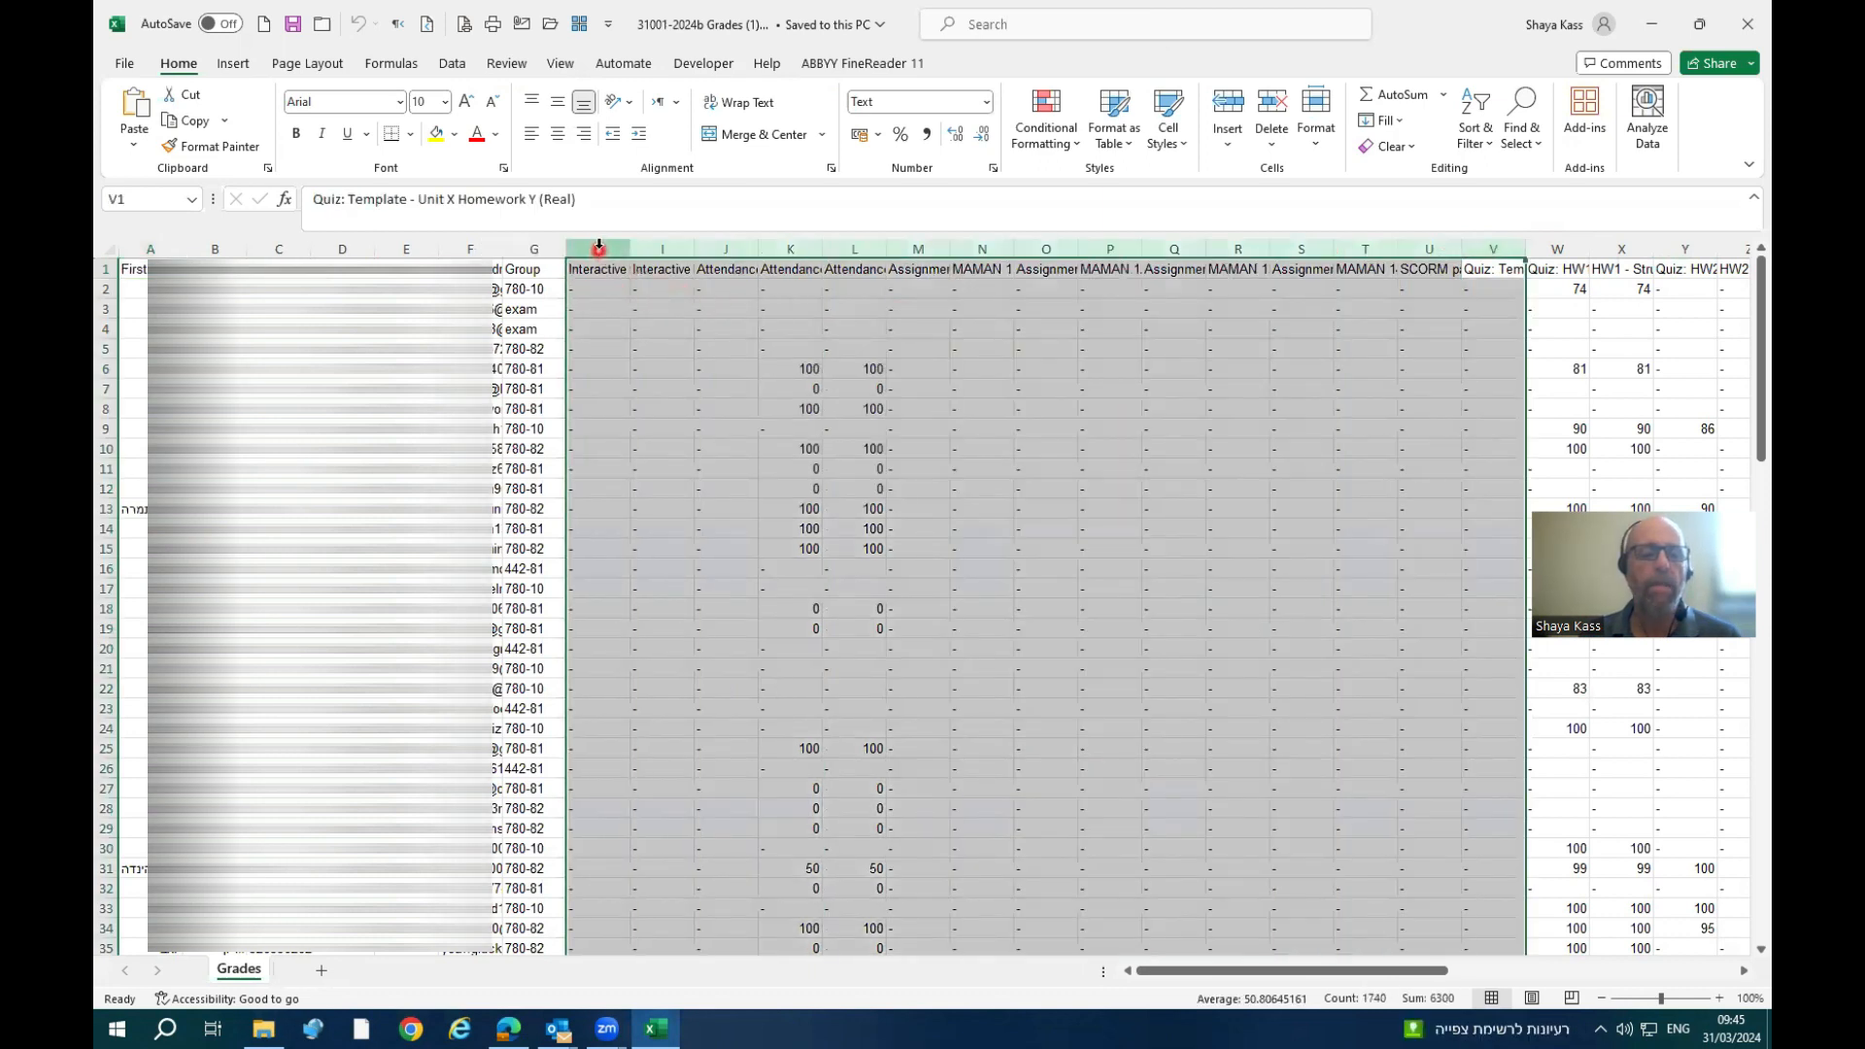
right_click(618, 250)
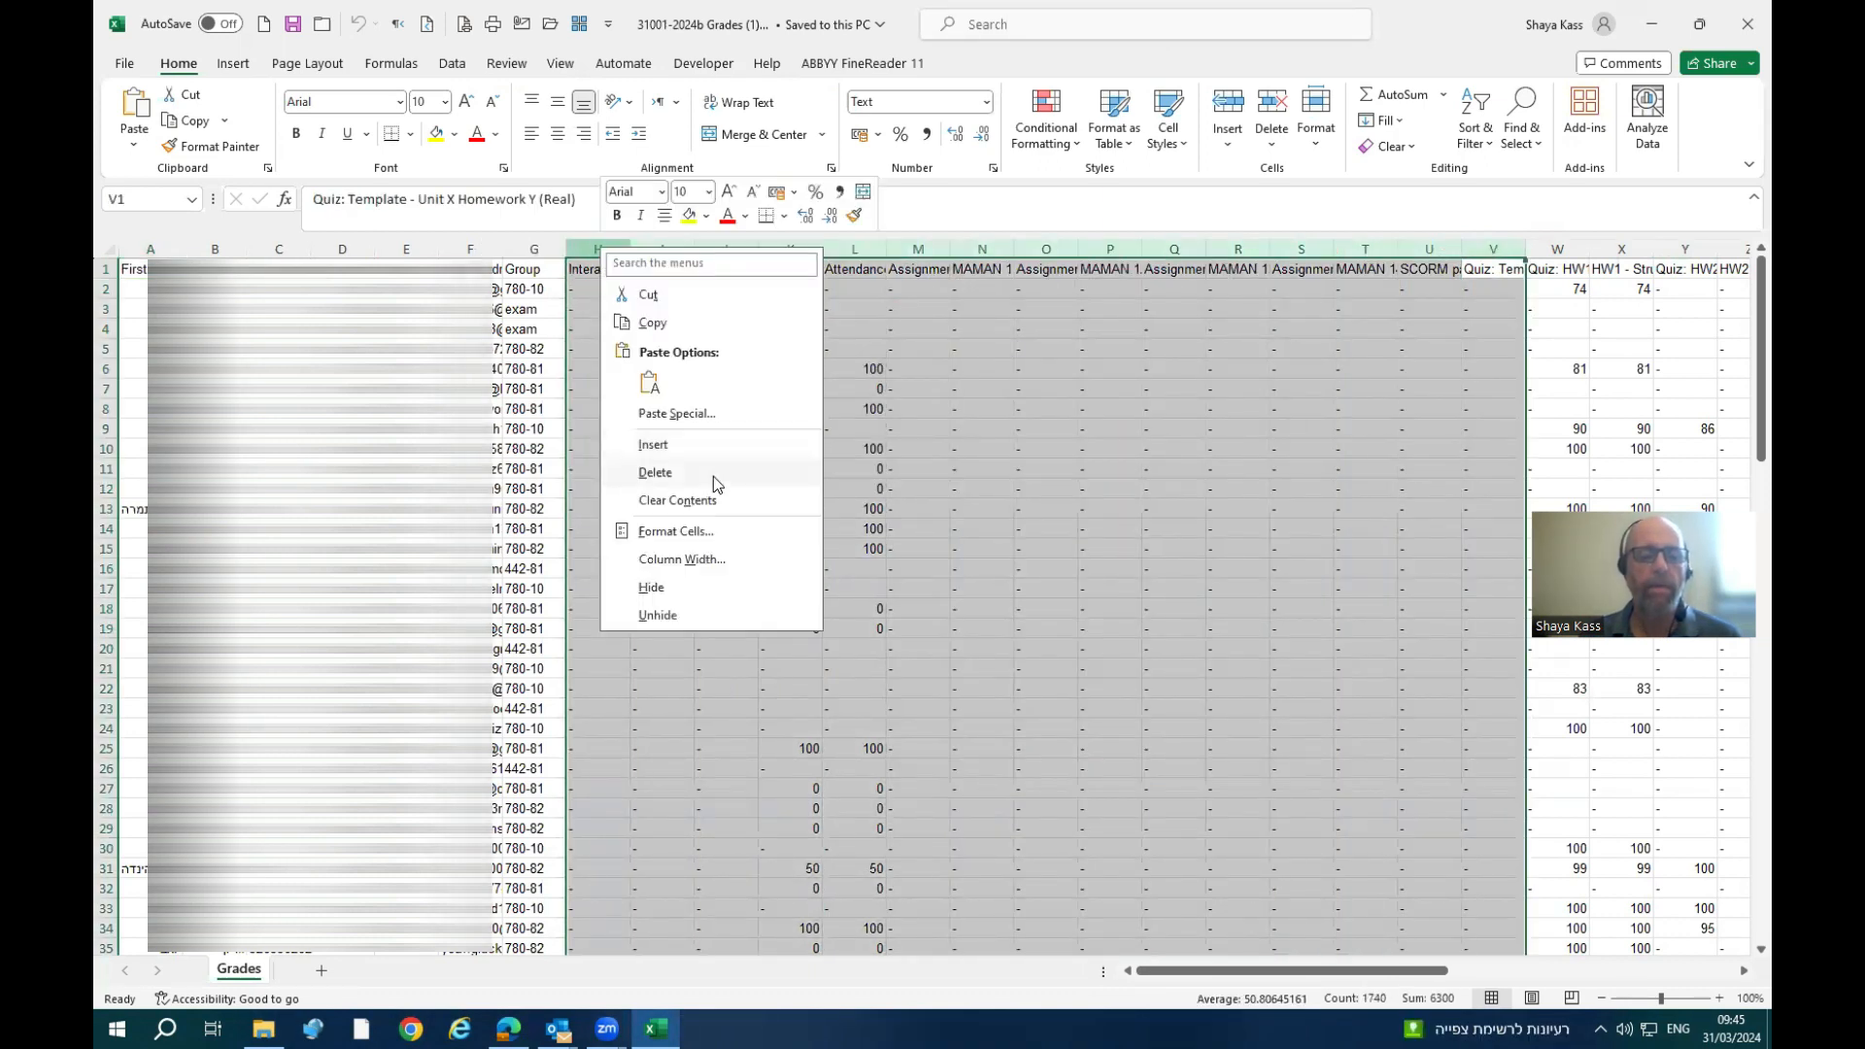
left_click(713, 476)
left_click(914, 328)
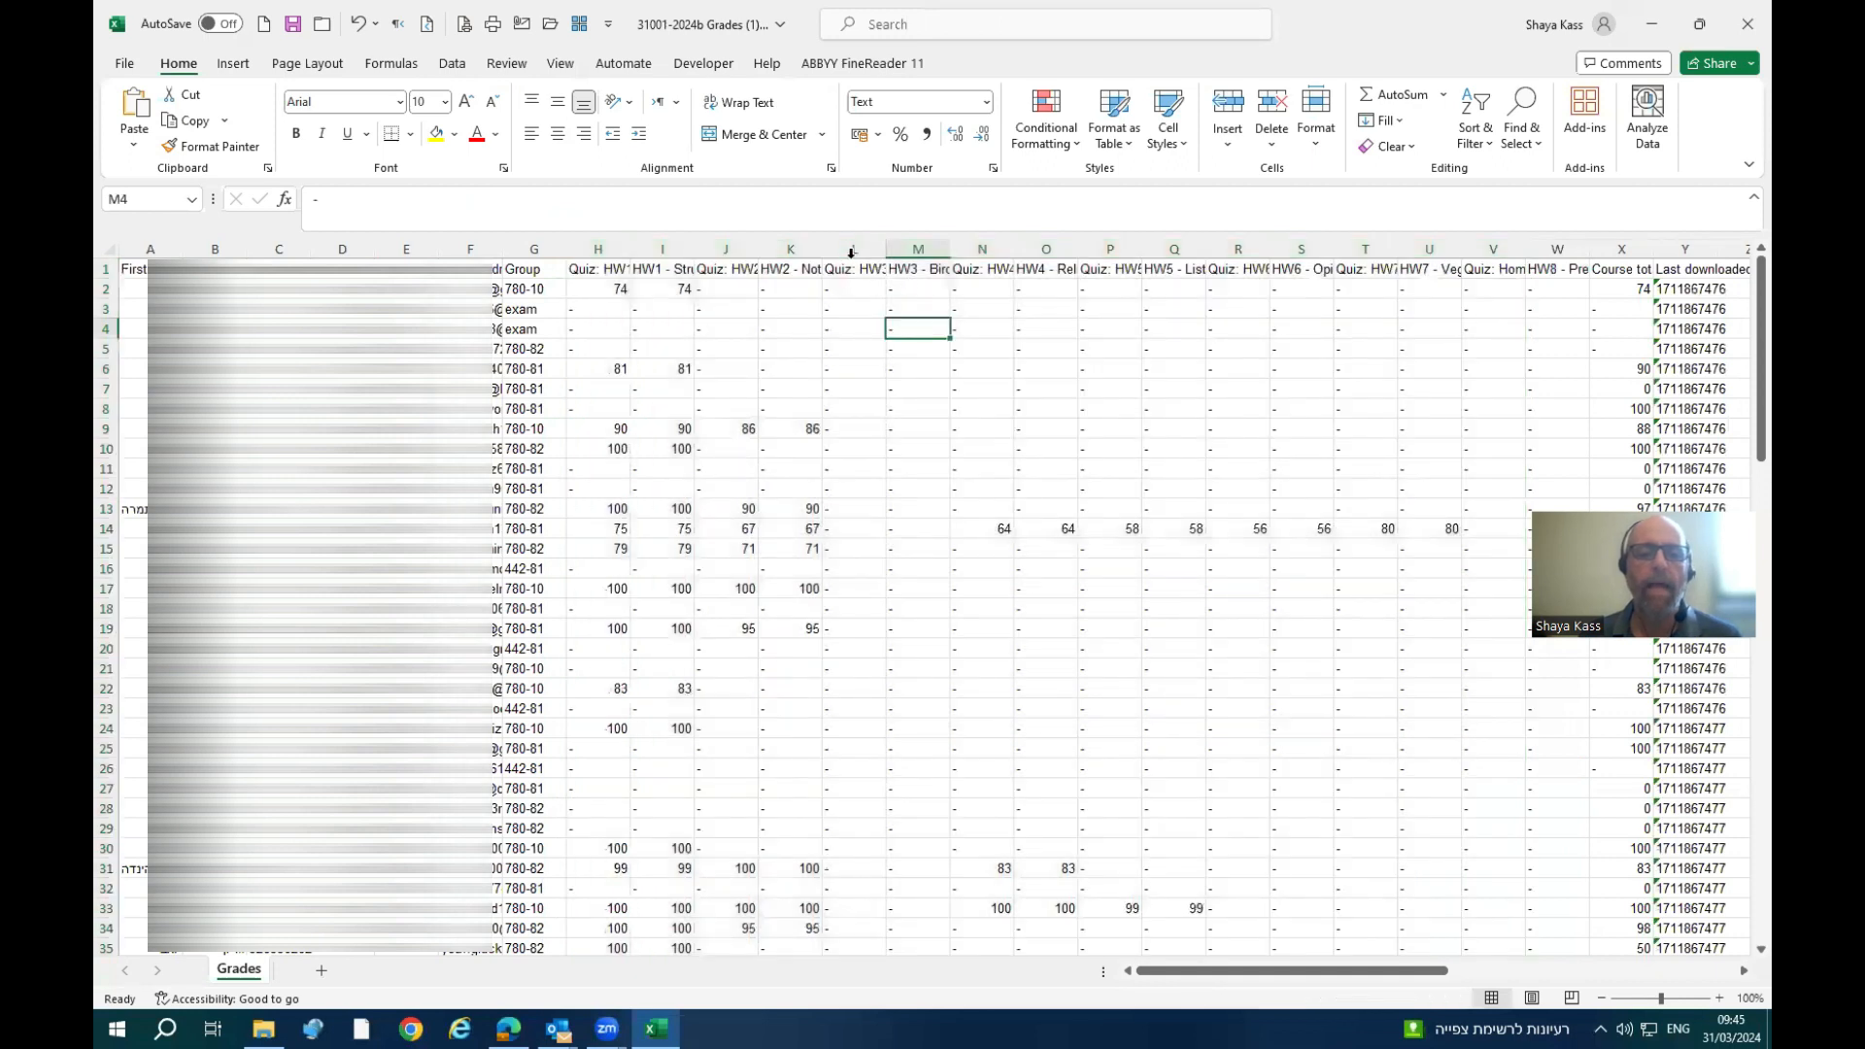
- Delete all columns from L onward, starting with the HW3 Bird Migration Vocab quiz and including the course total and privacy note
left_click_drag(853, 250, 1474, 251)
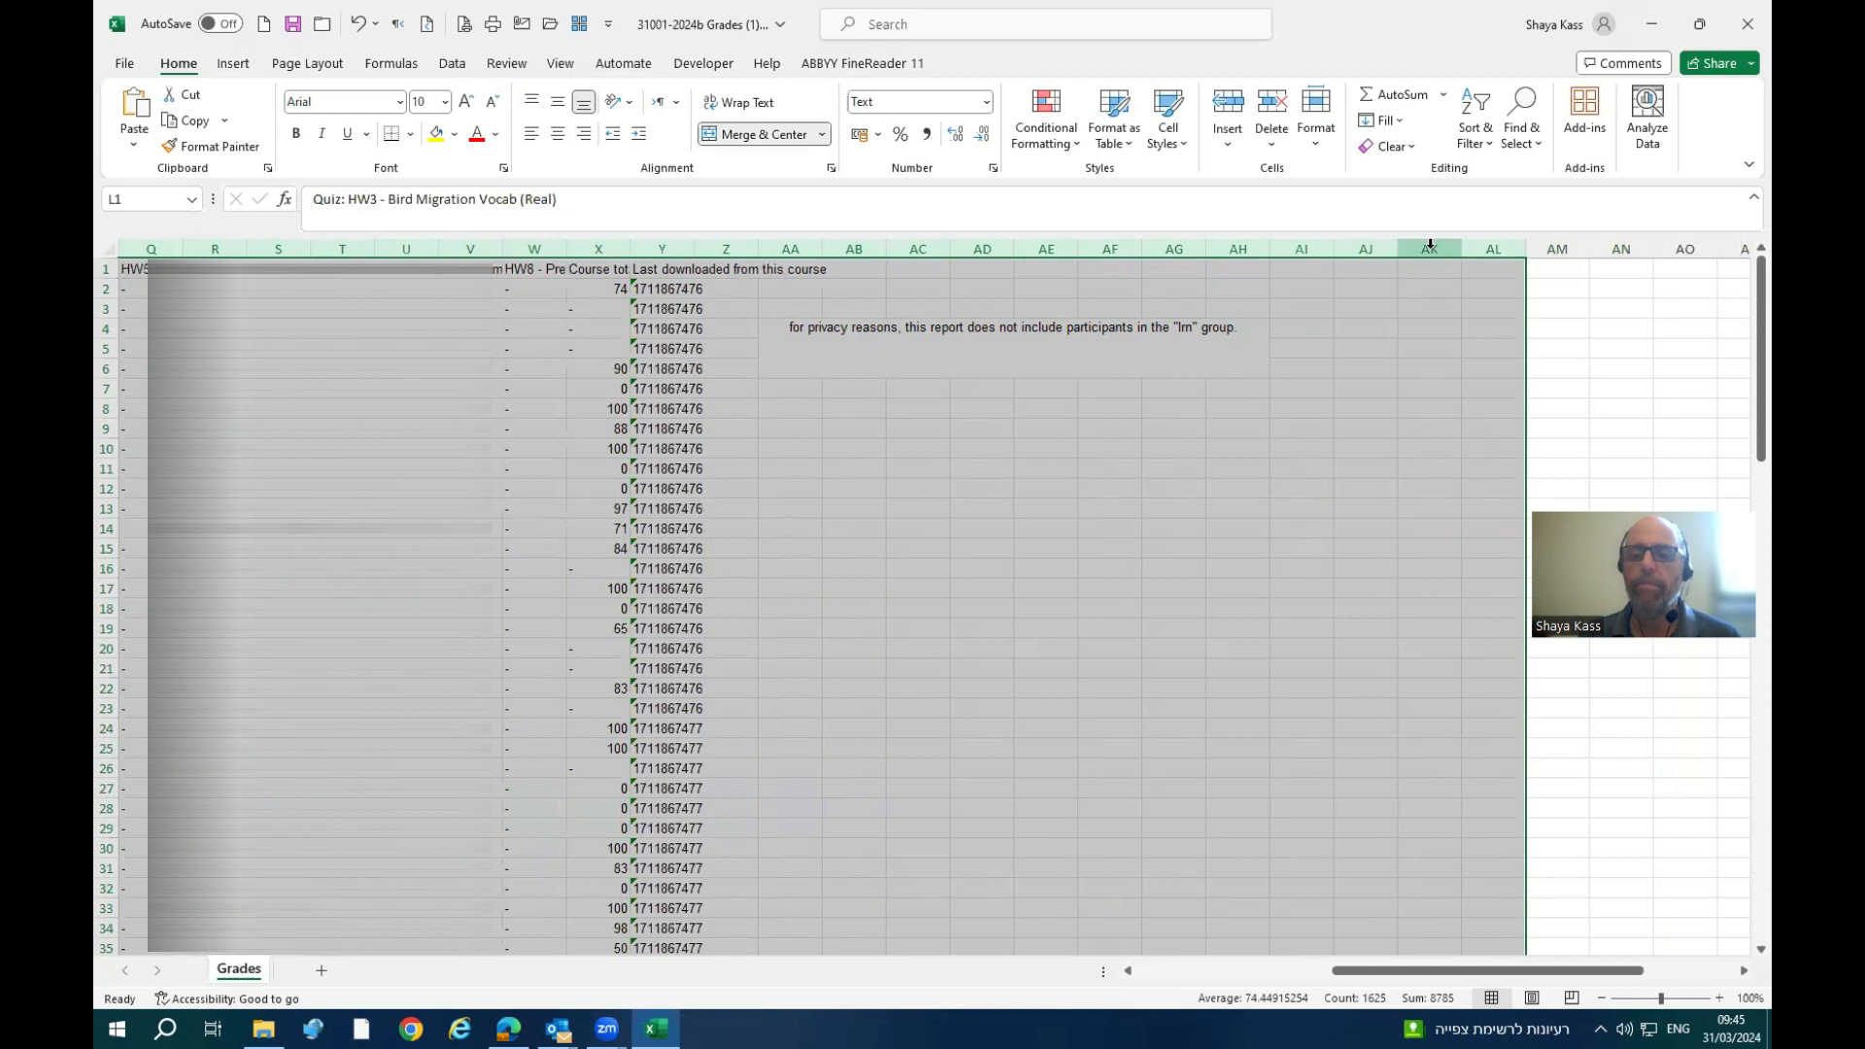
right_click(1433, 250)
left_click(1486, 473)
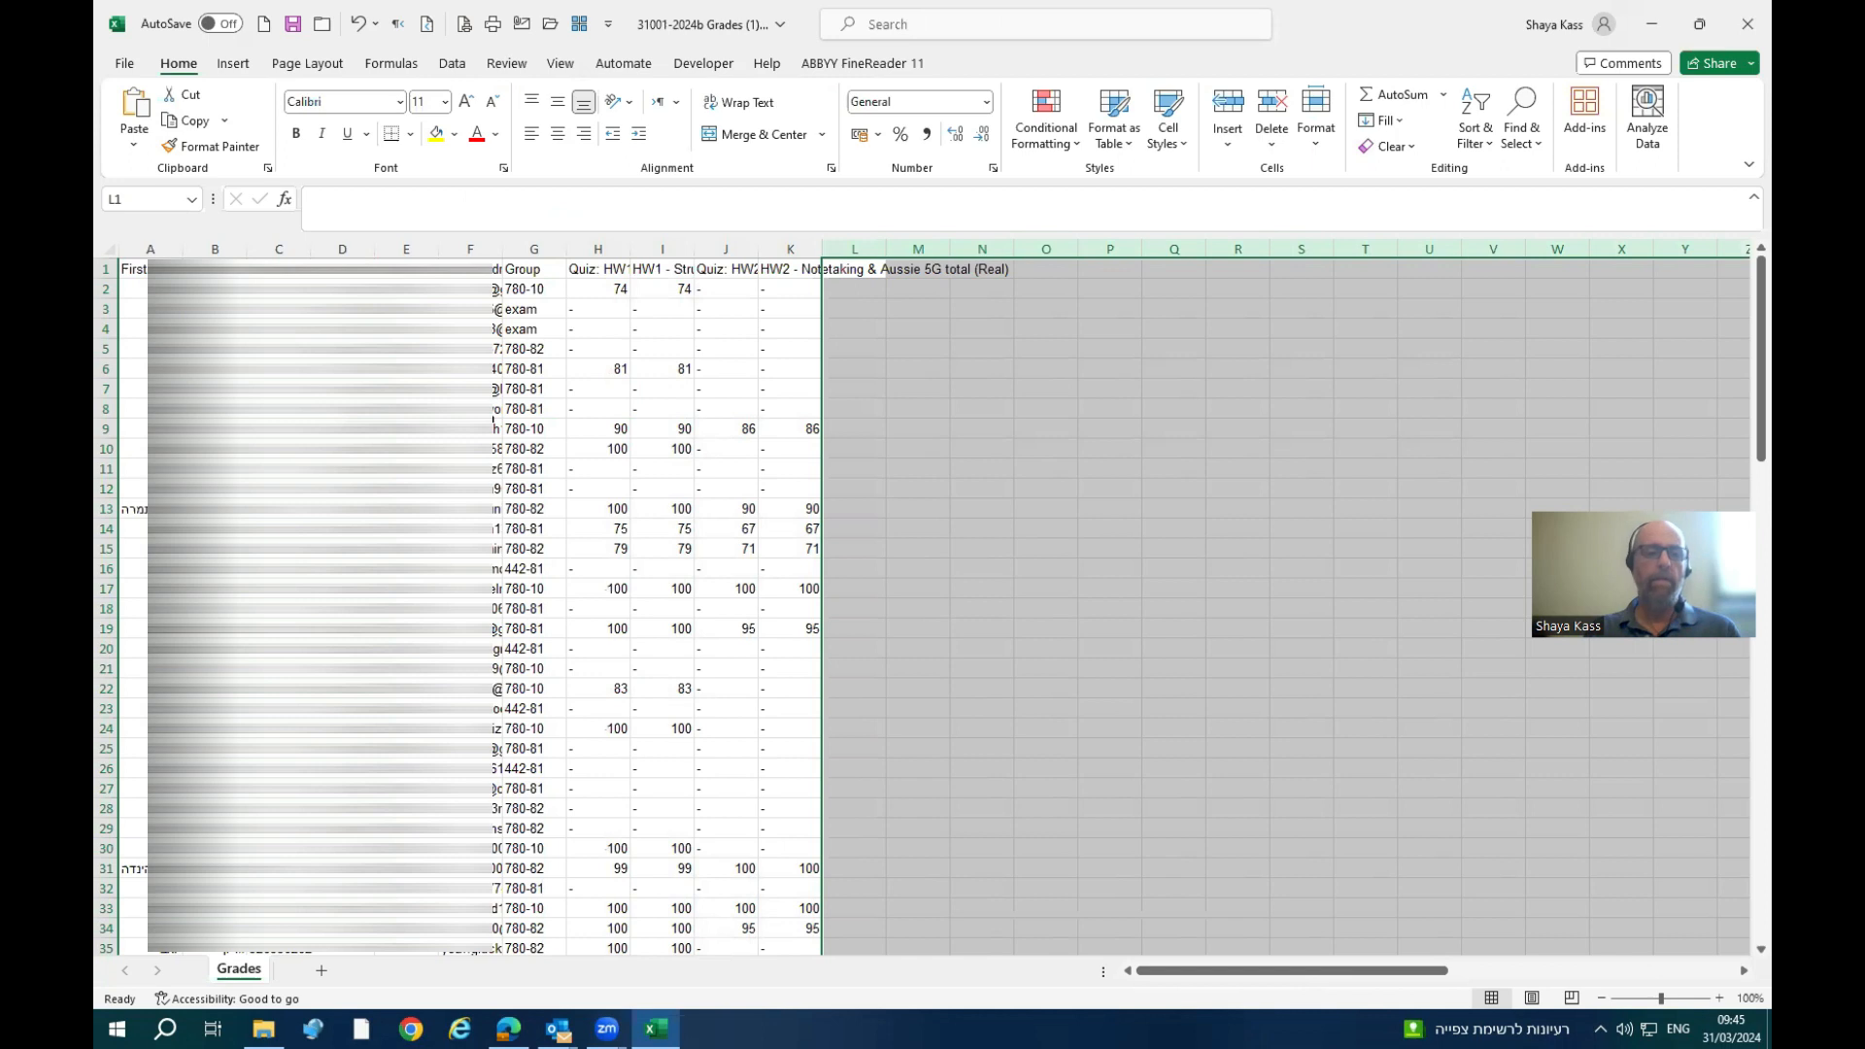
left_click(890, 352)
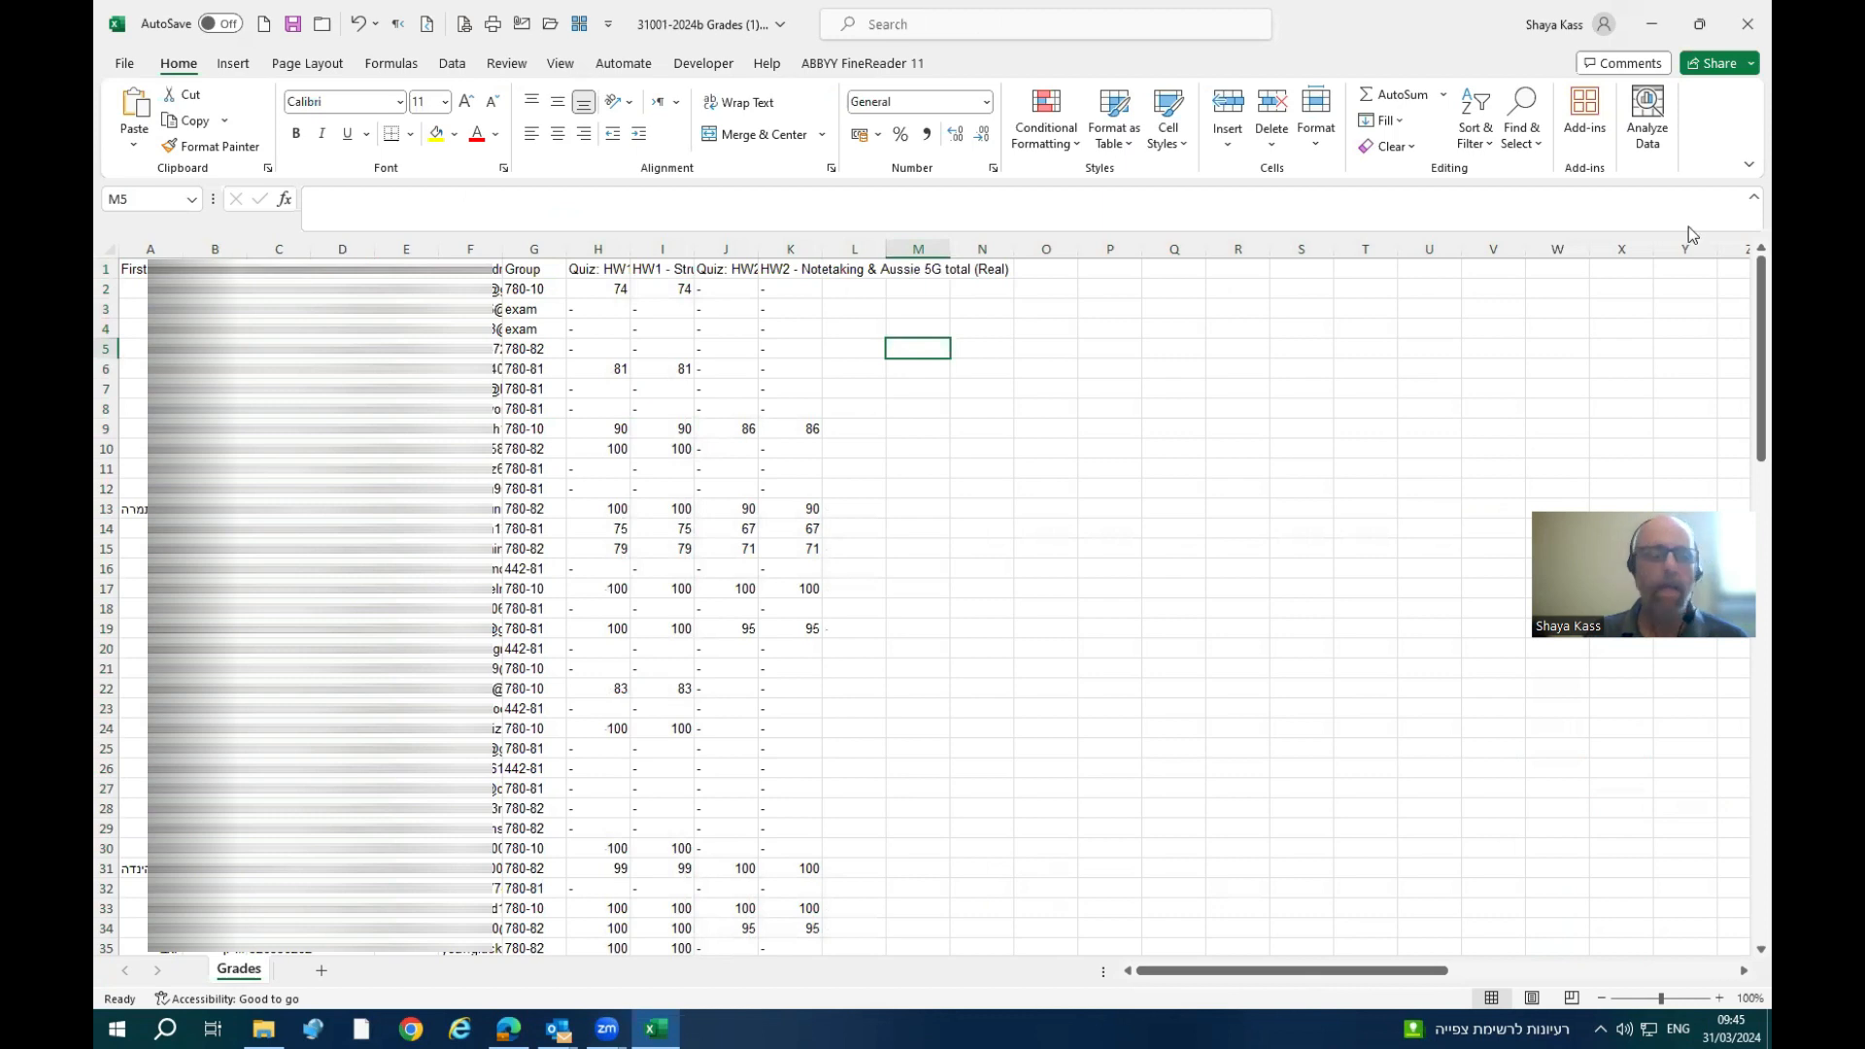
- Wrap the text in header row 1 so the full column titles can be read
left_click(108, 268)
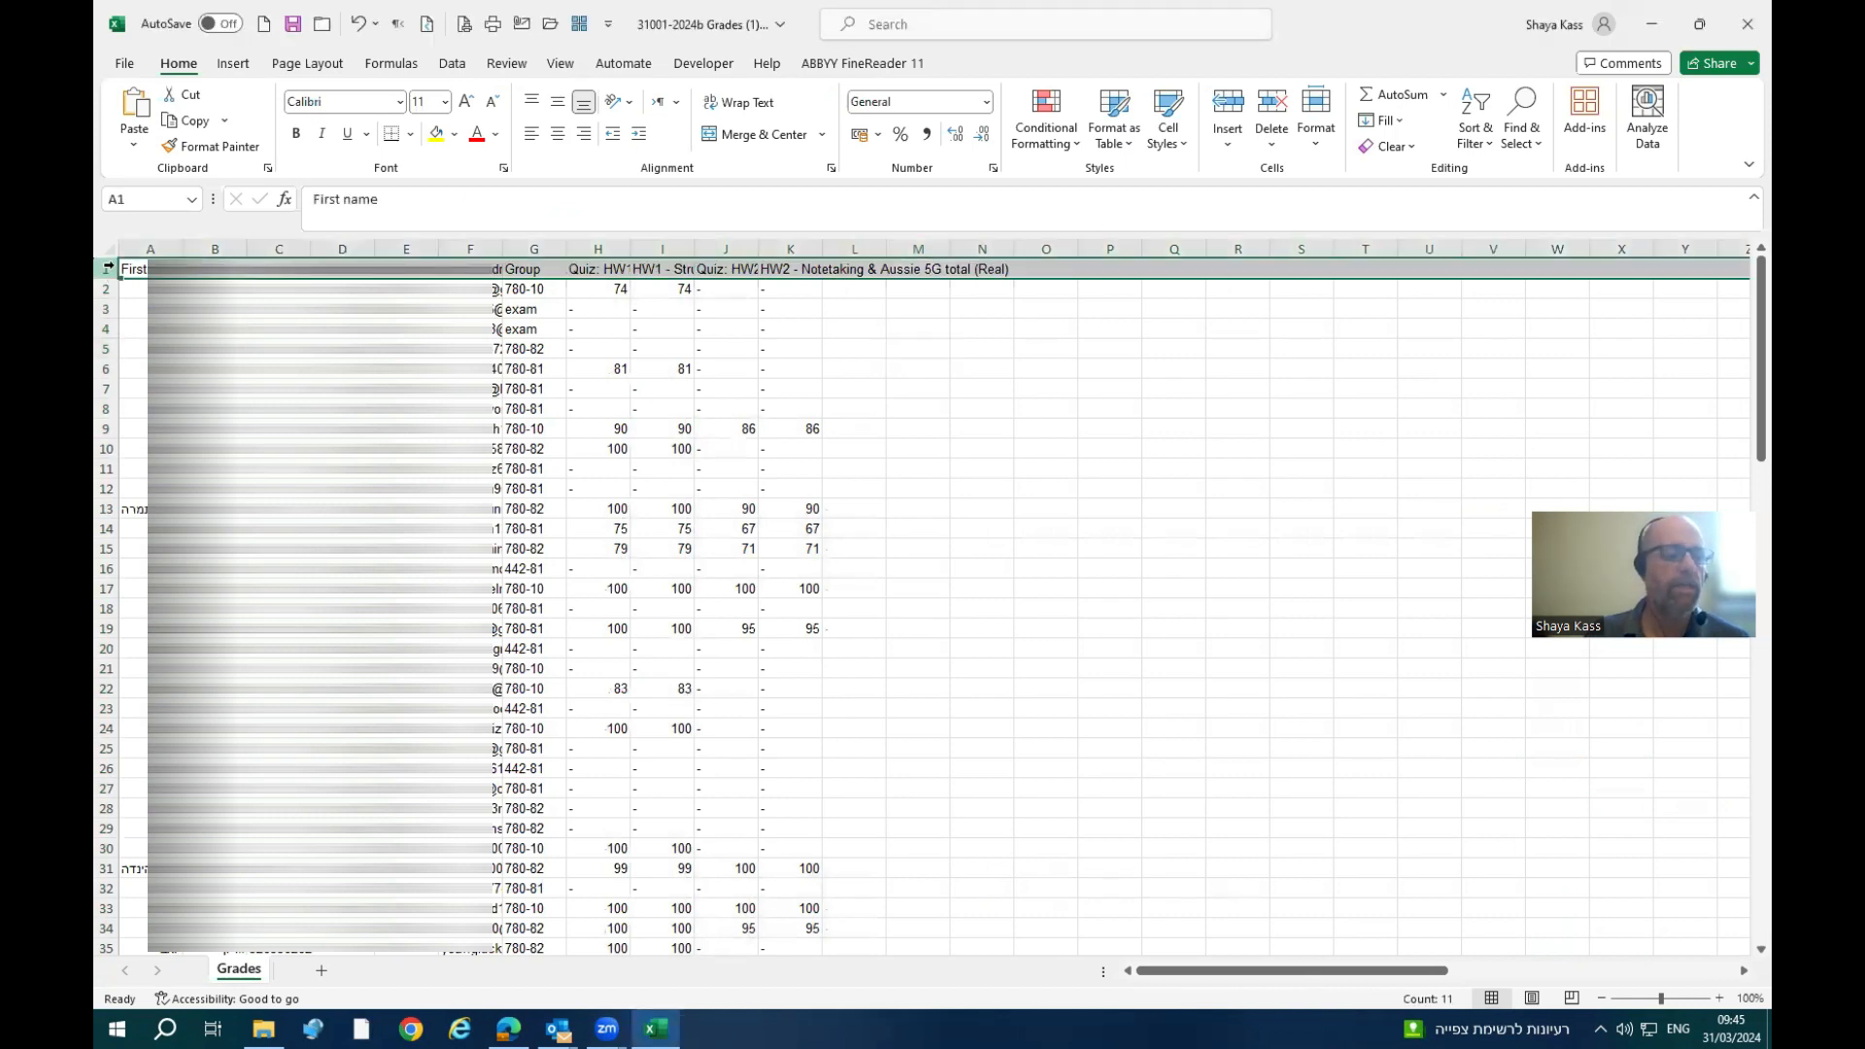
right_click(108, 268)
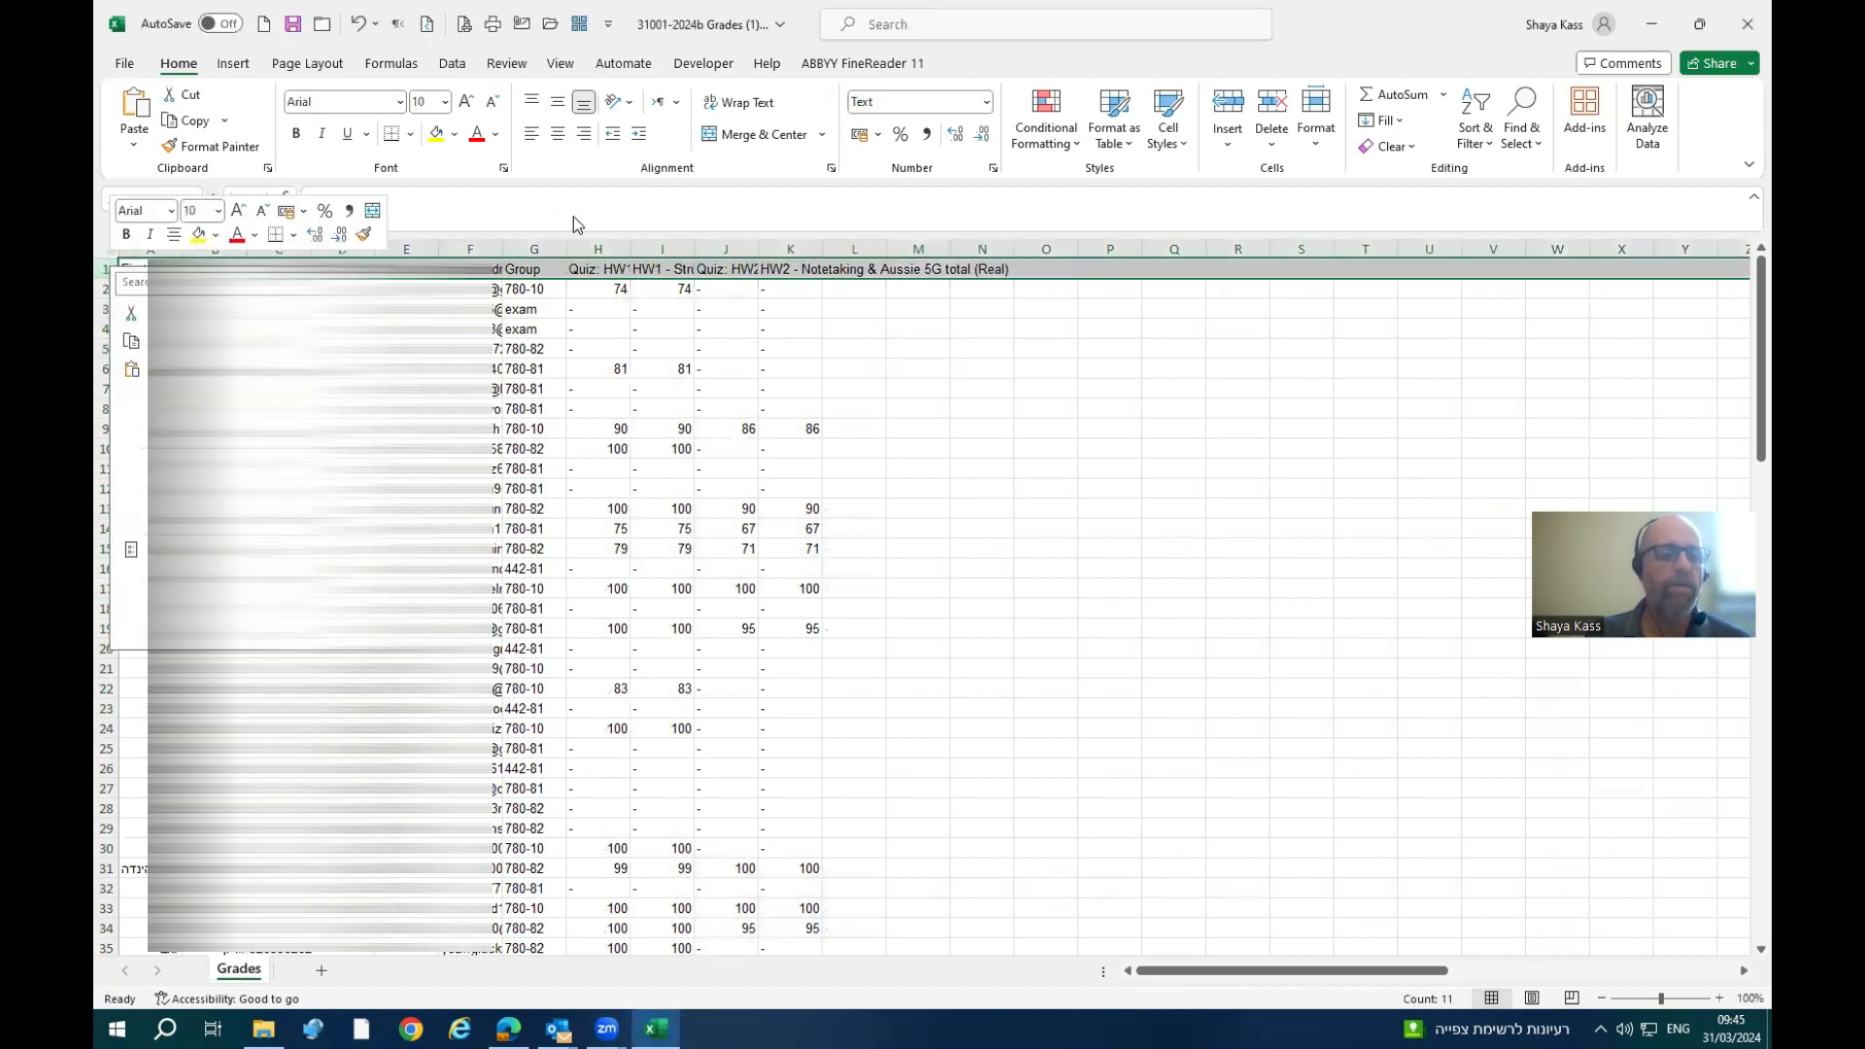
left_click(736, 102)
left_click(728, 446)
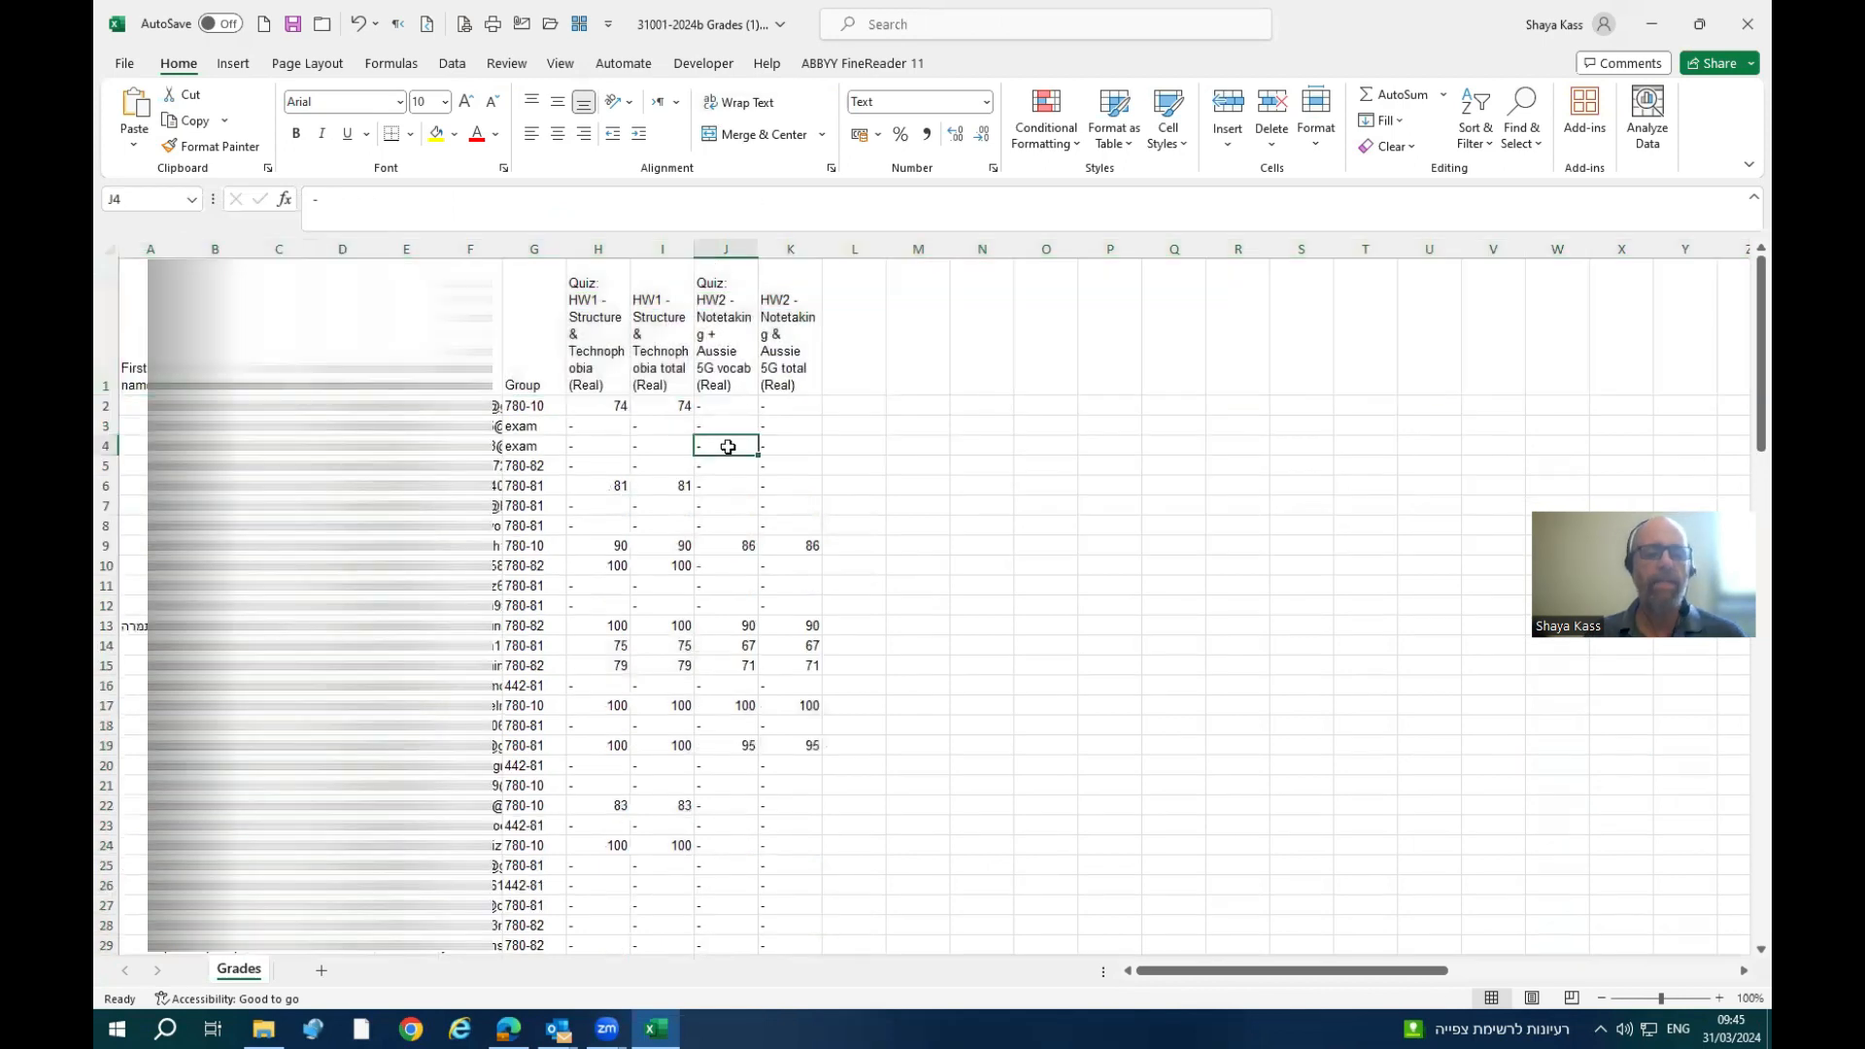
- Sort student rows 2 to 116 by column H from smallest to largest, with column J from A to Z as second level
left_click_drag(108, 406, 132, 890)
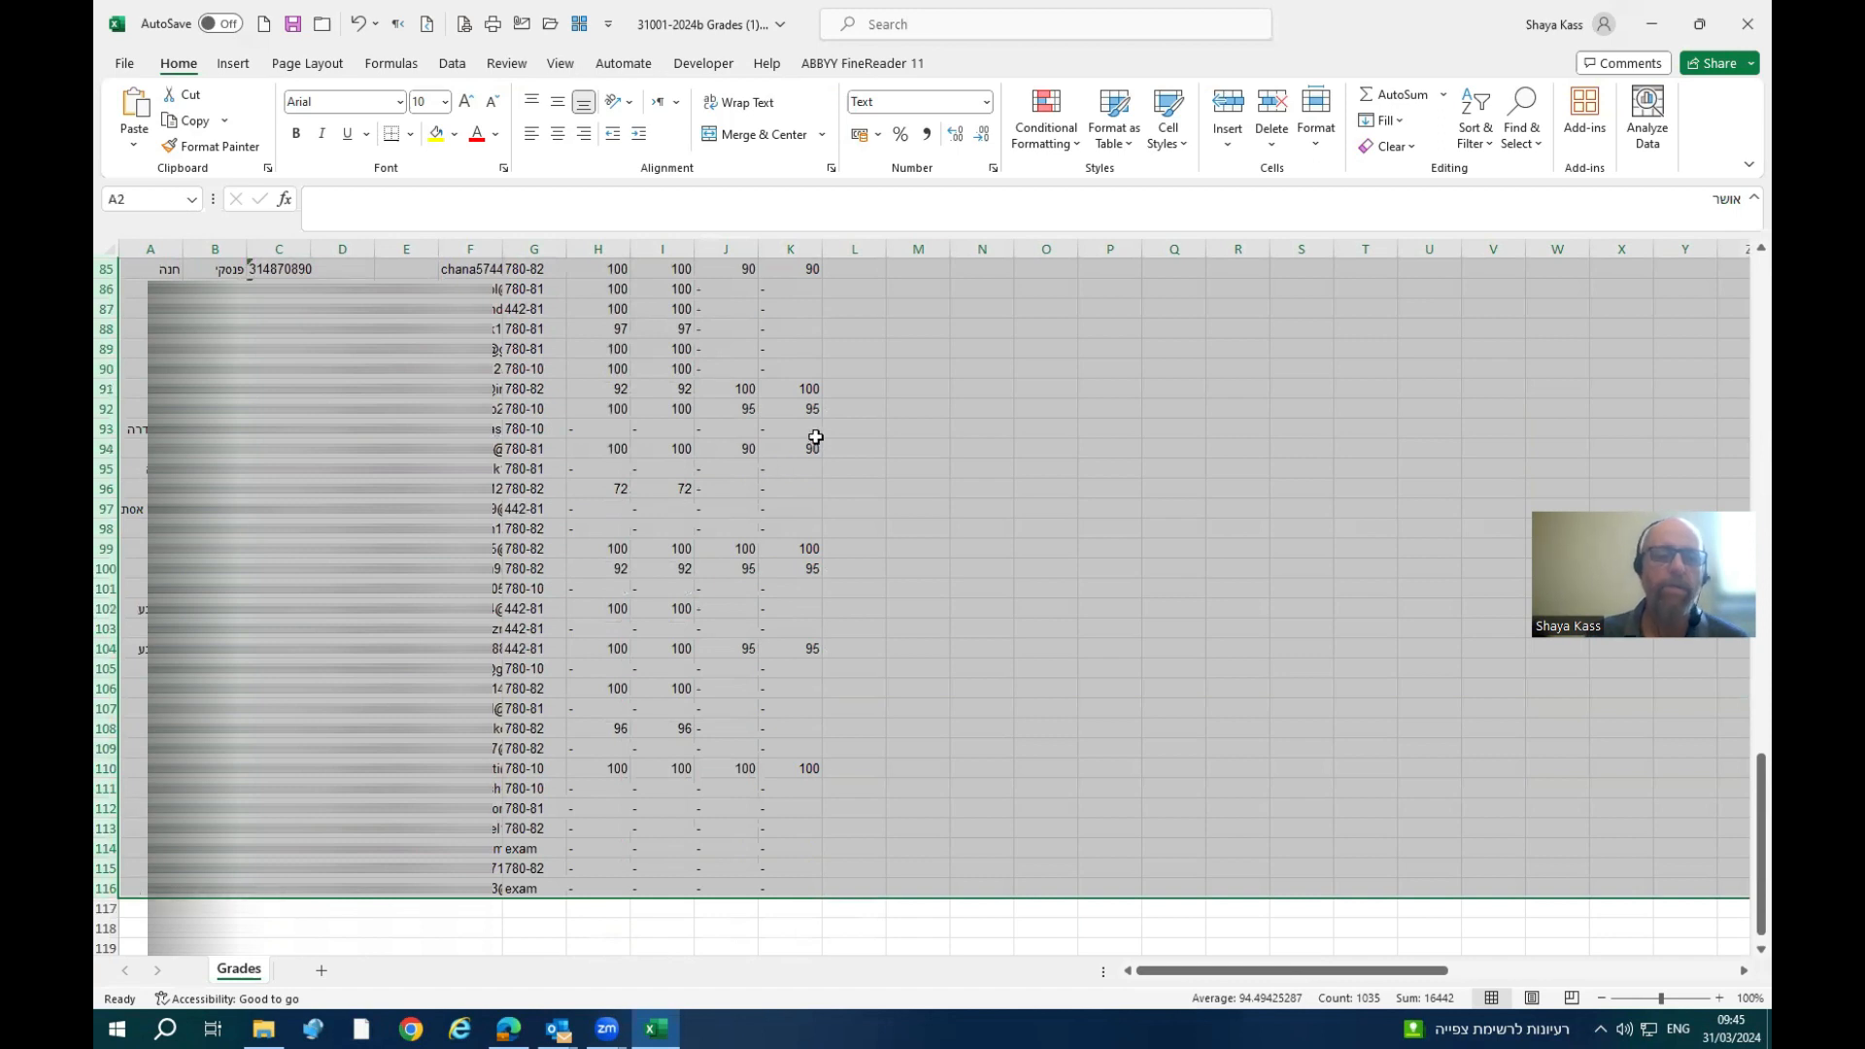
scroll(816, 437, "up", 20)
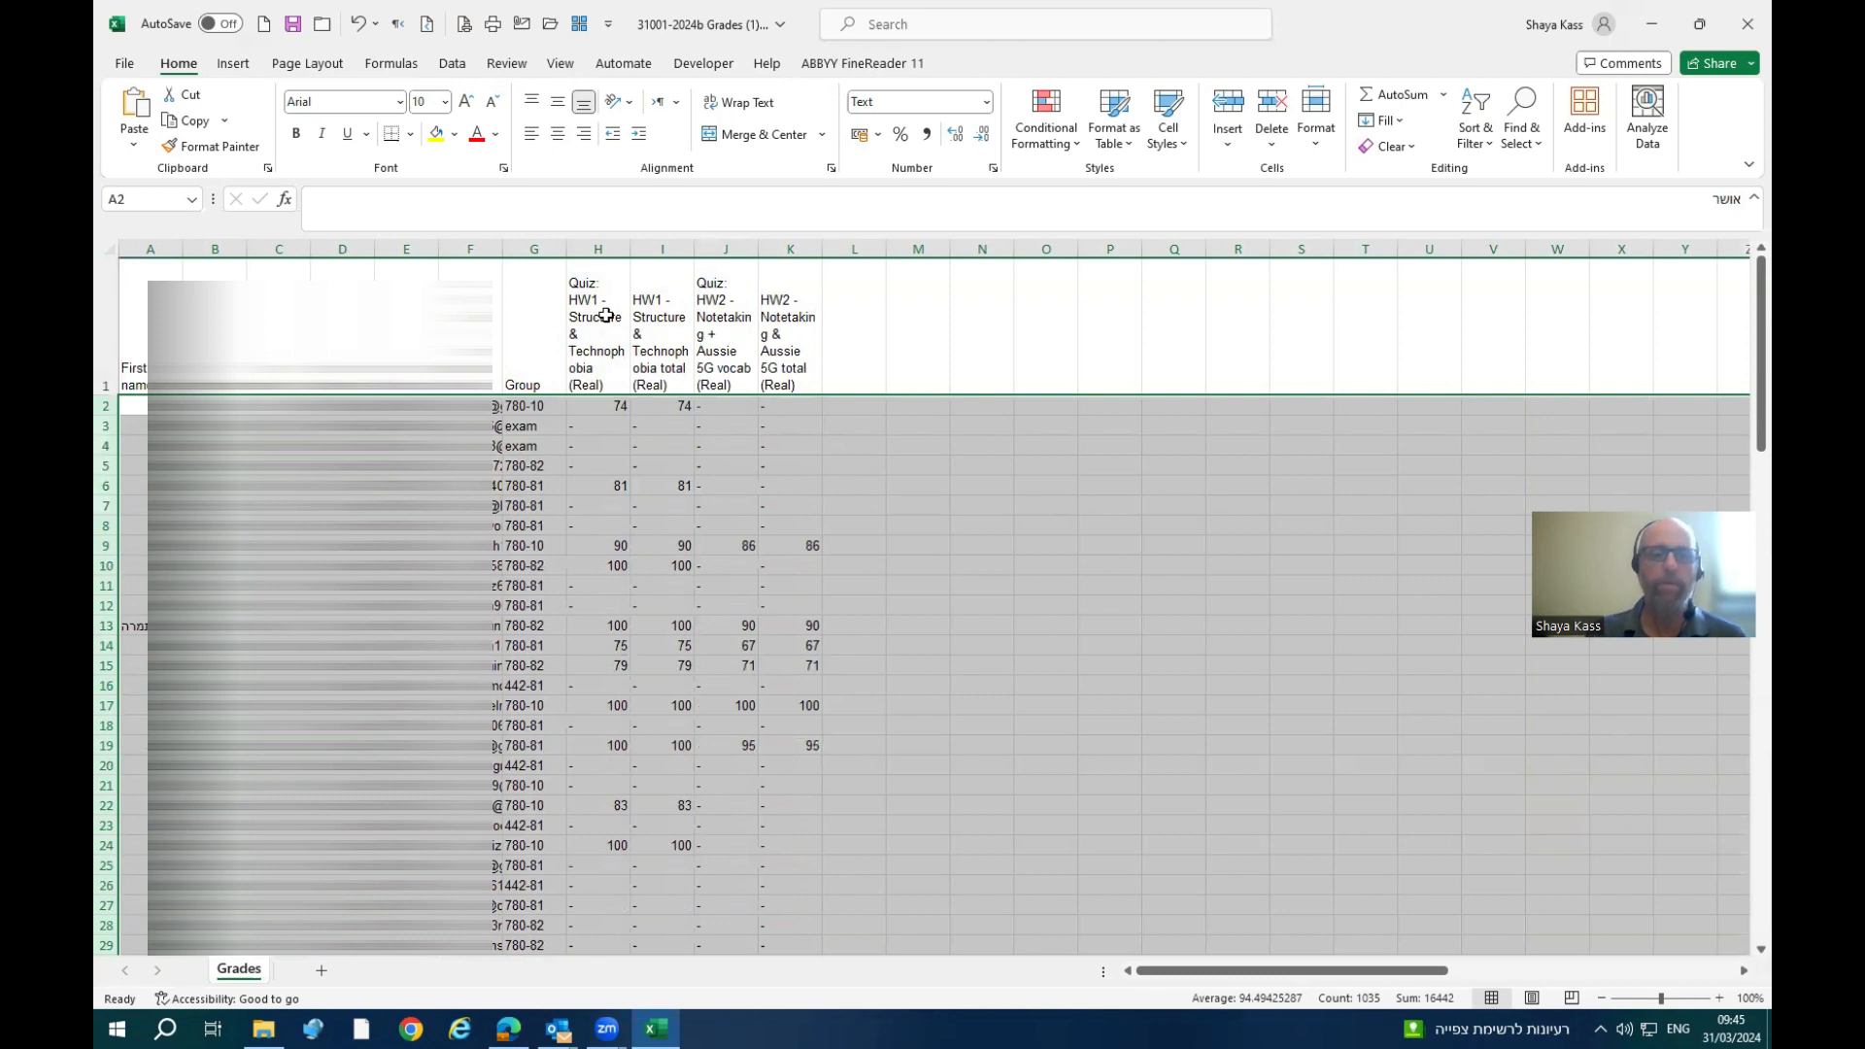
left_click(452, 64)
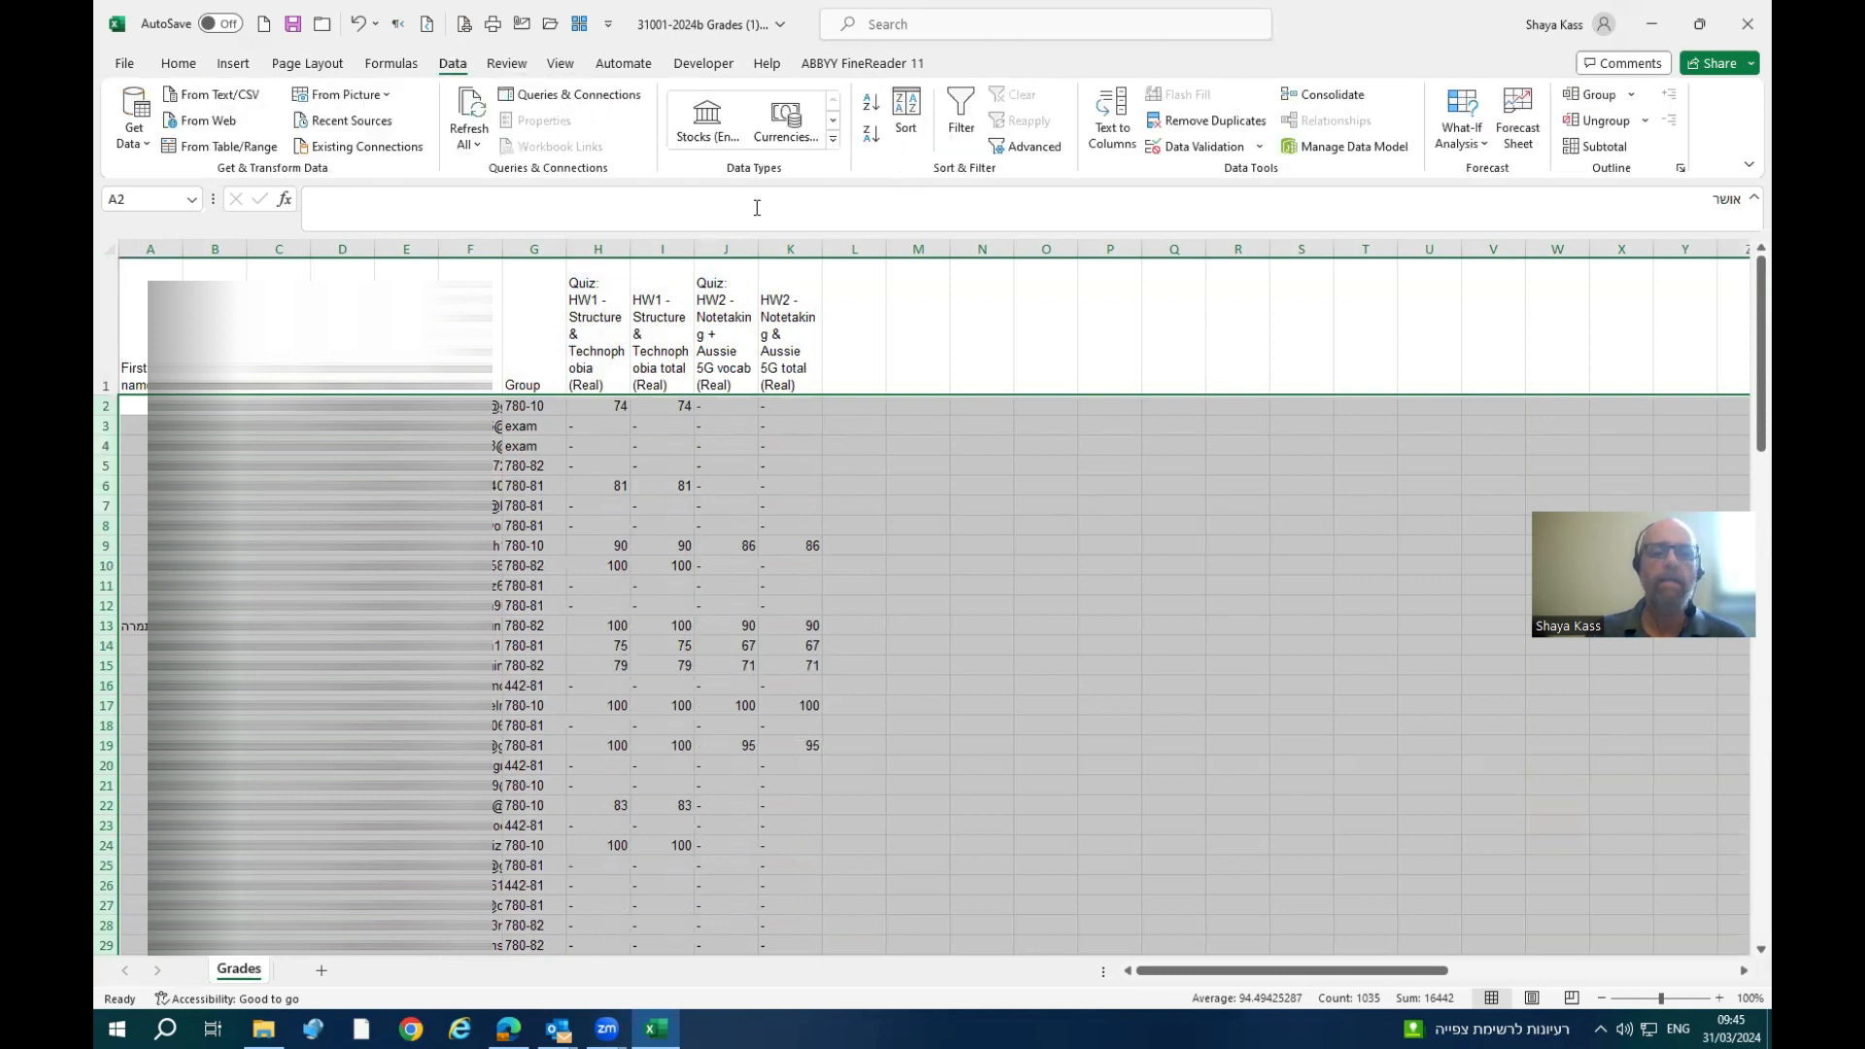
left_click(907, 116)
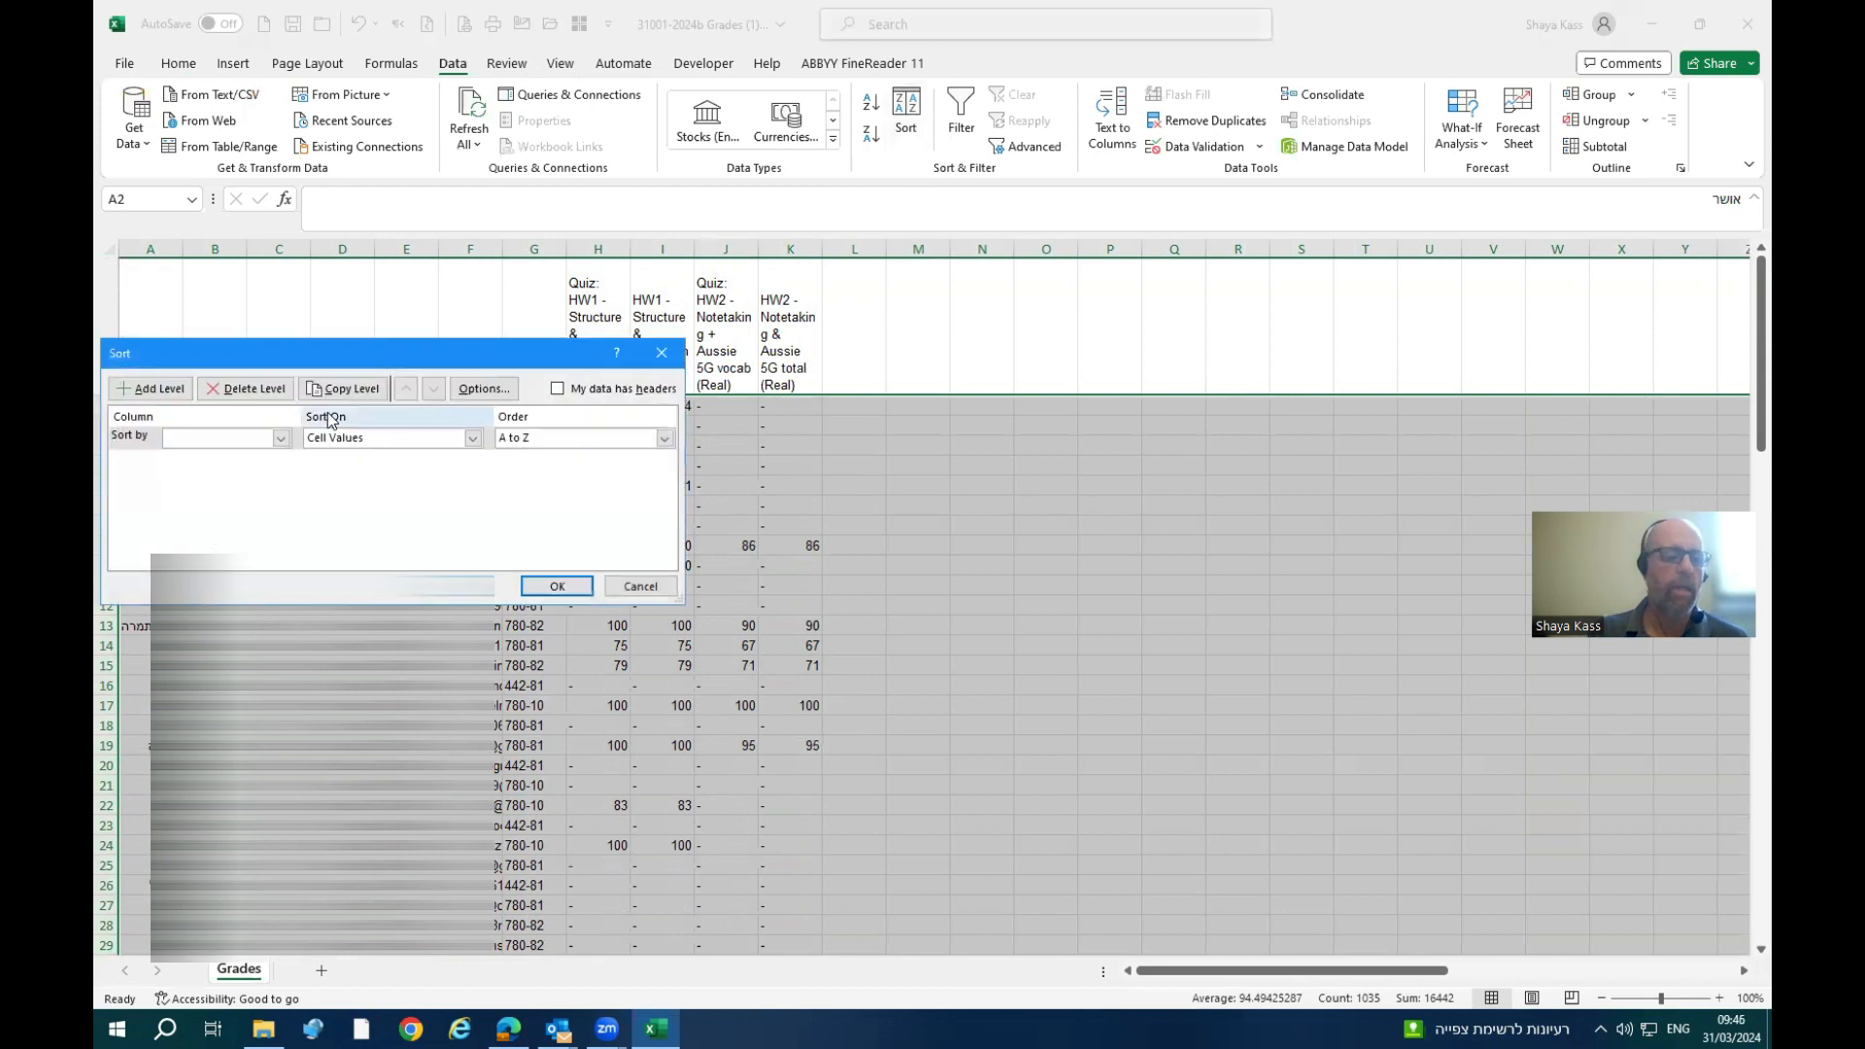
left_click(280, 439)
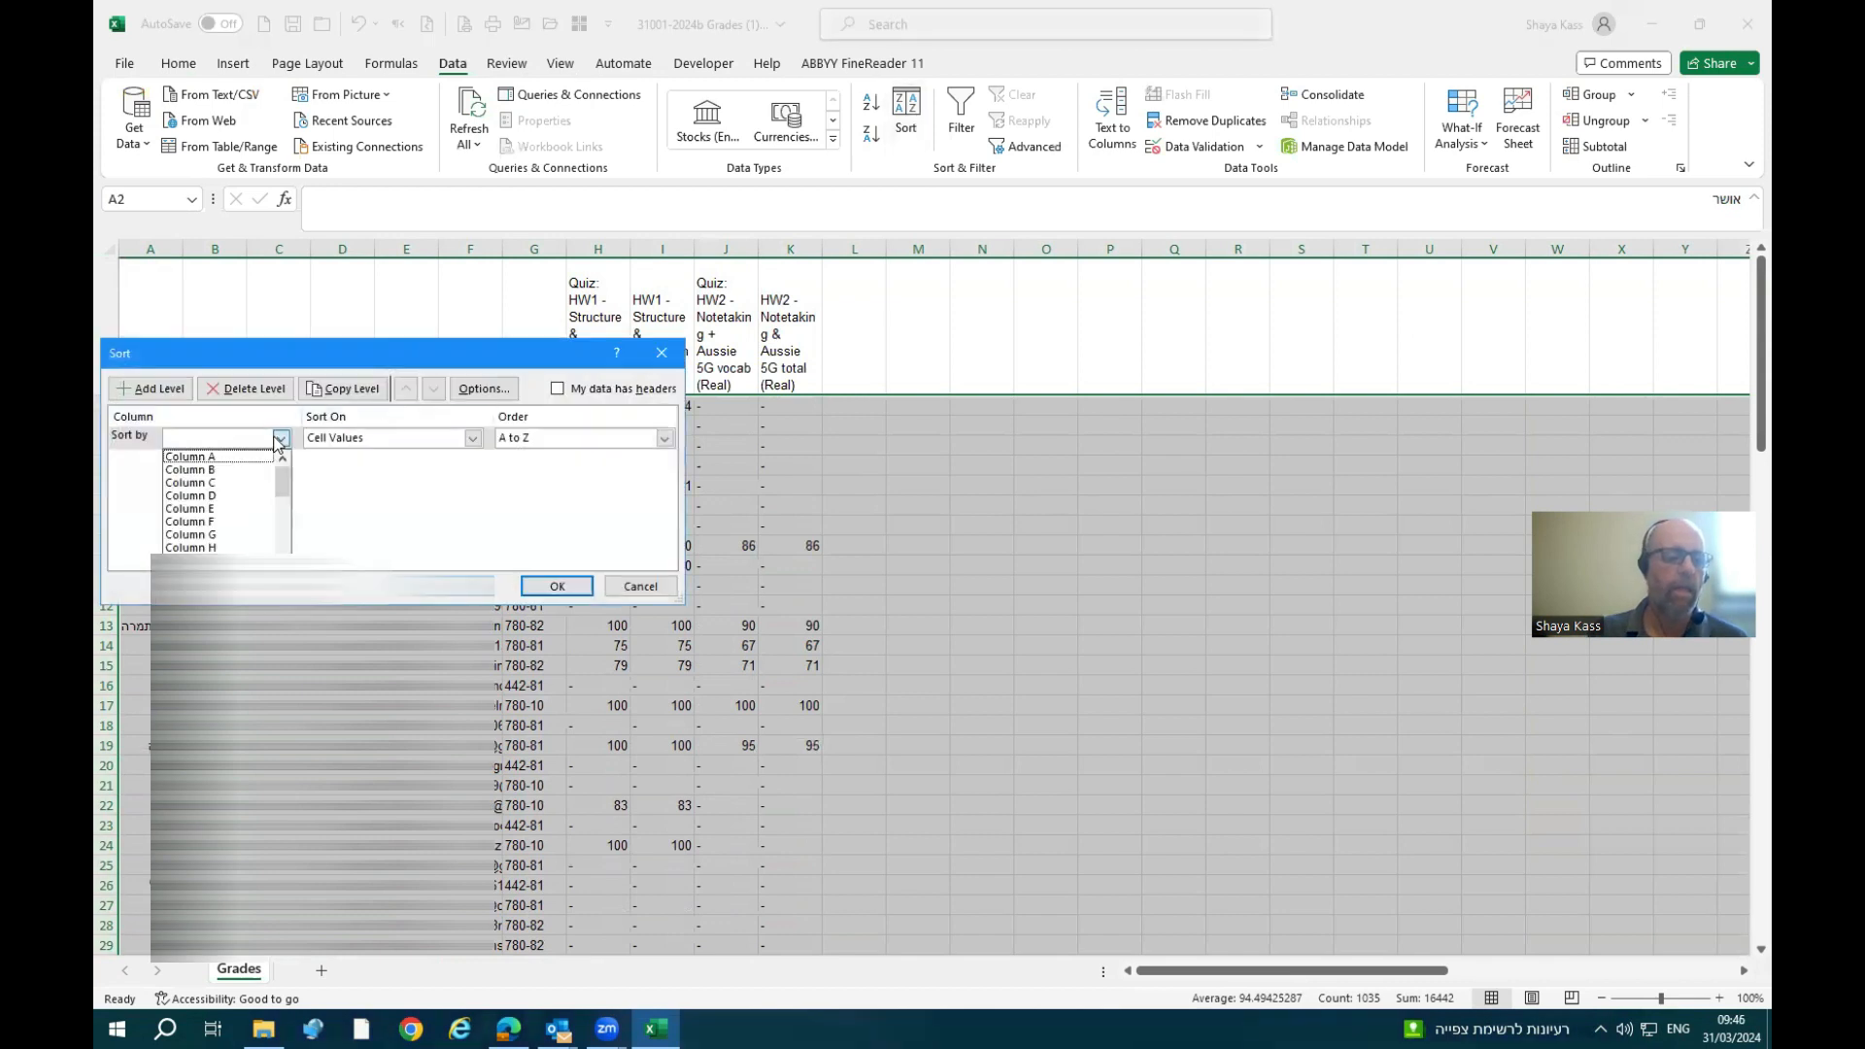
left_click(257, 547)
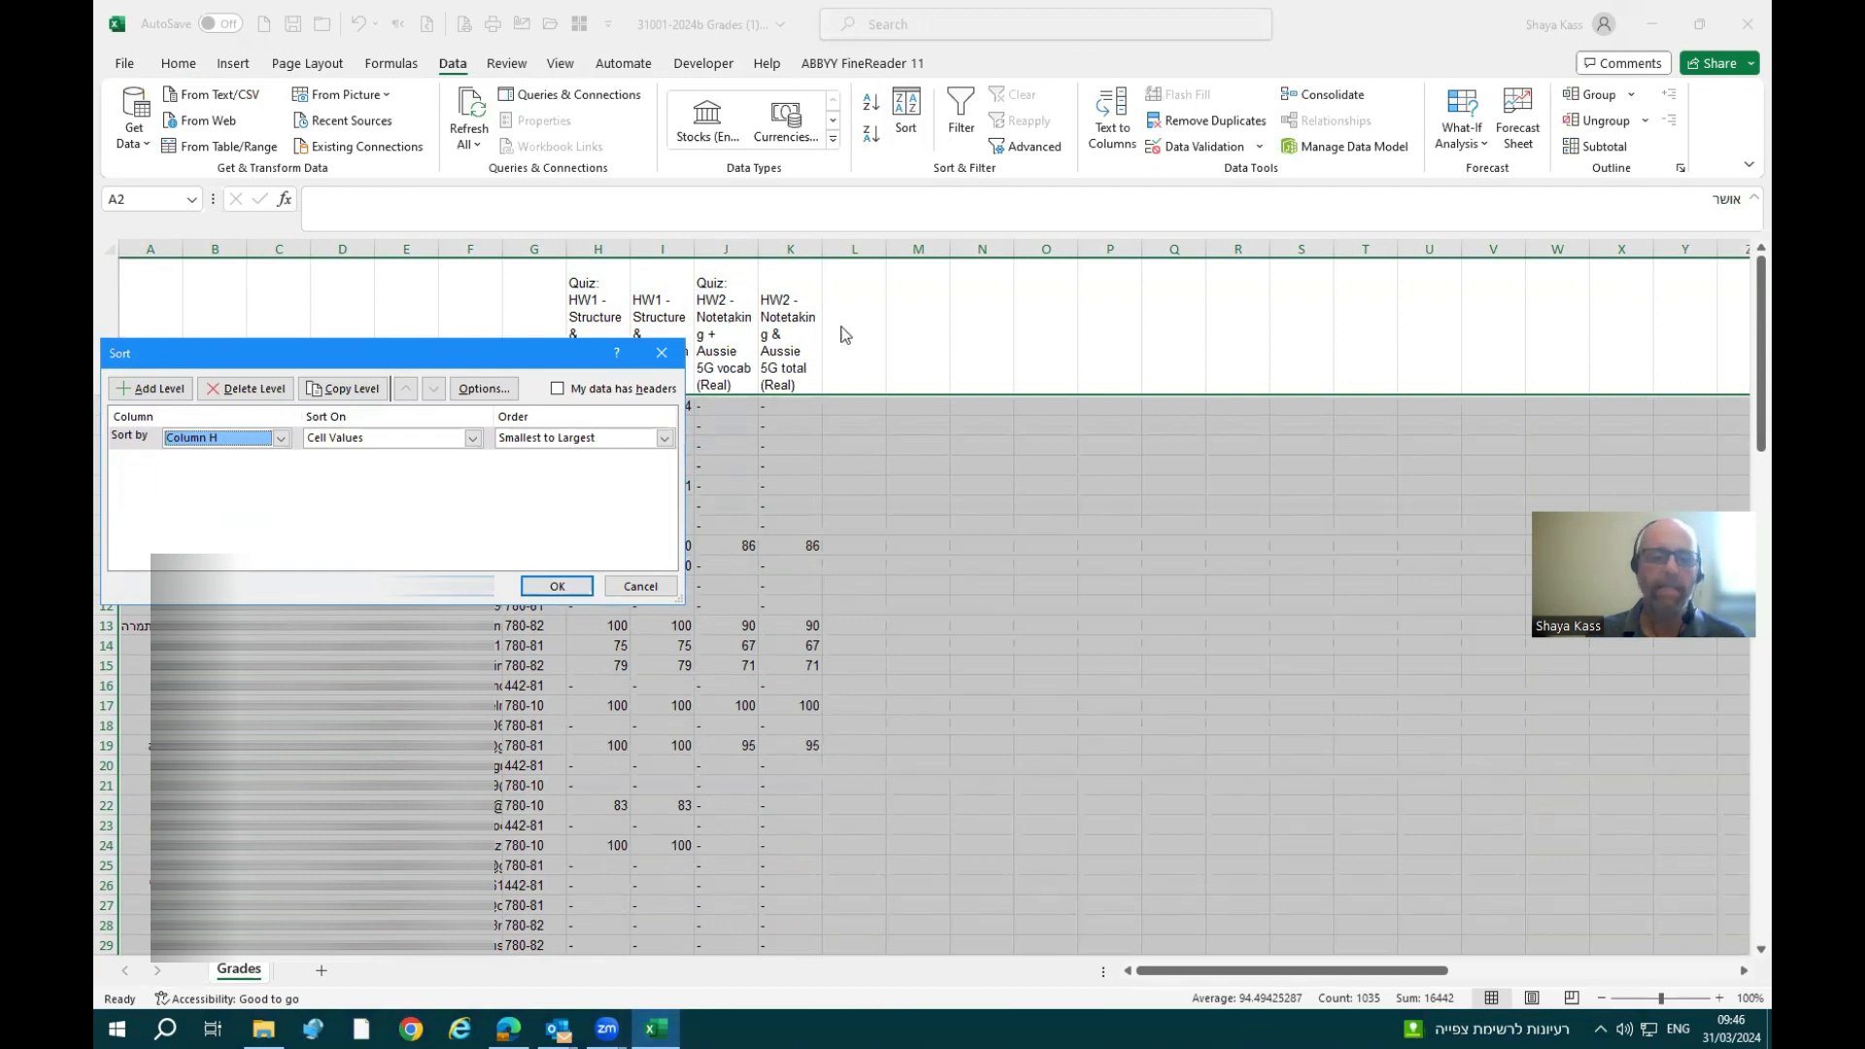
left_click(575, 369)
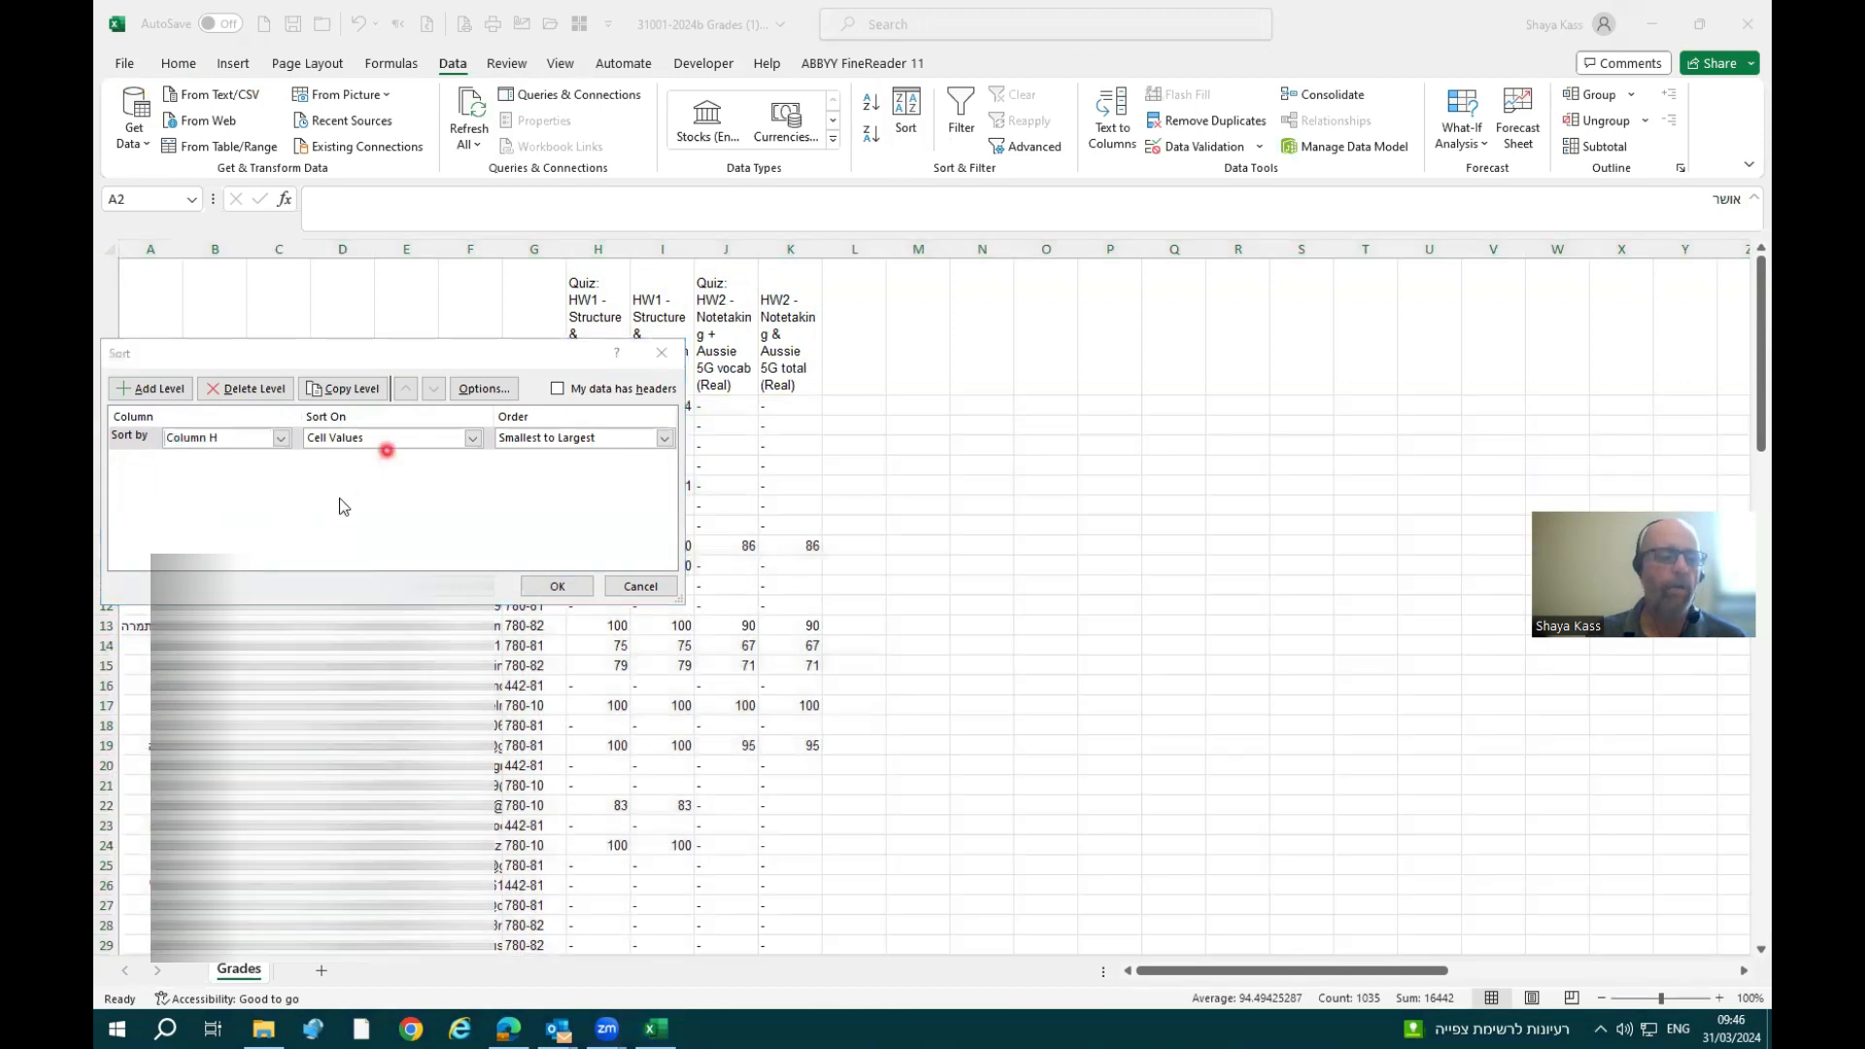
left_click(158, 388)
left_click(281, 460)
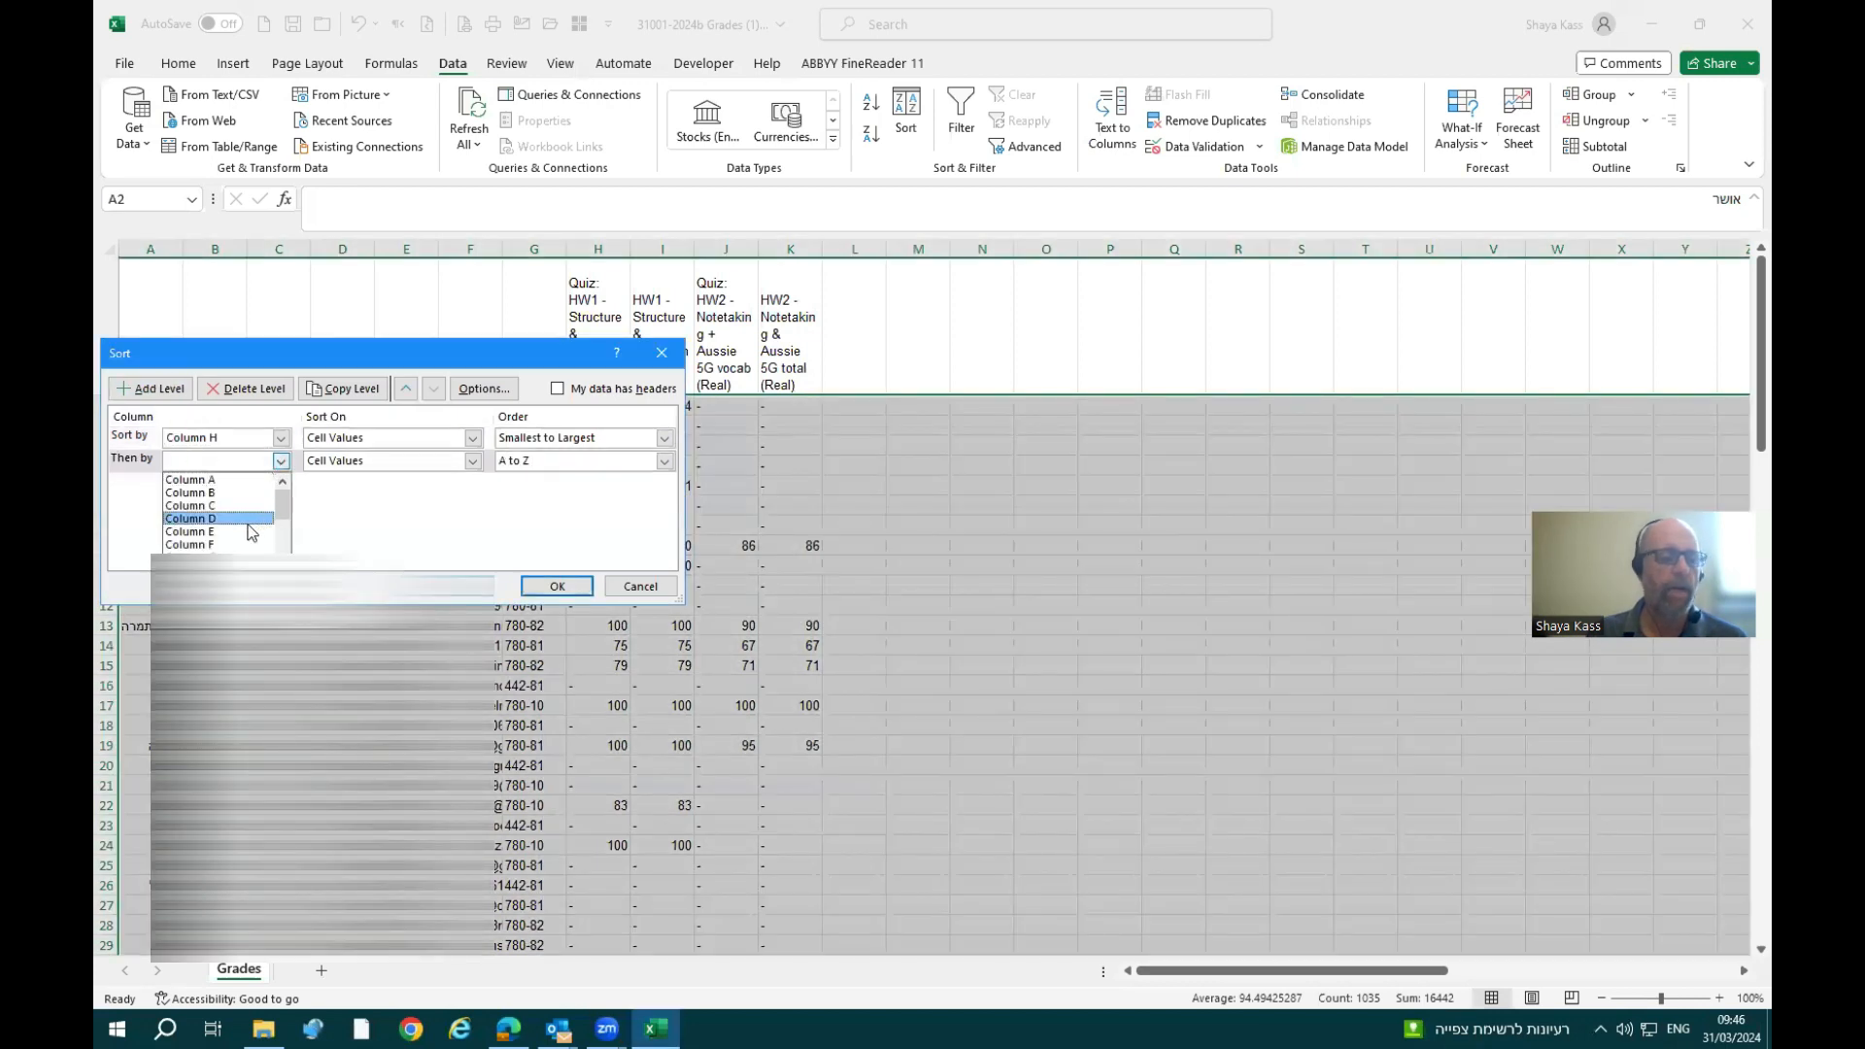
left_click(241, 596)
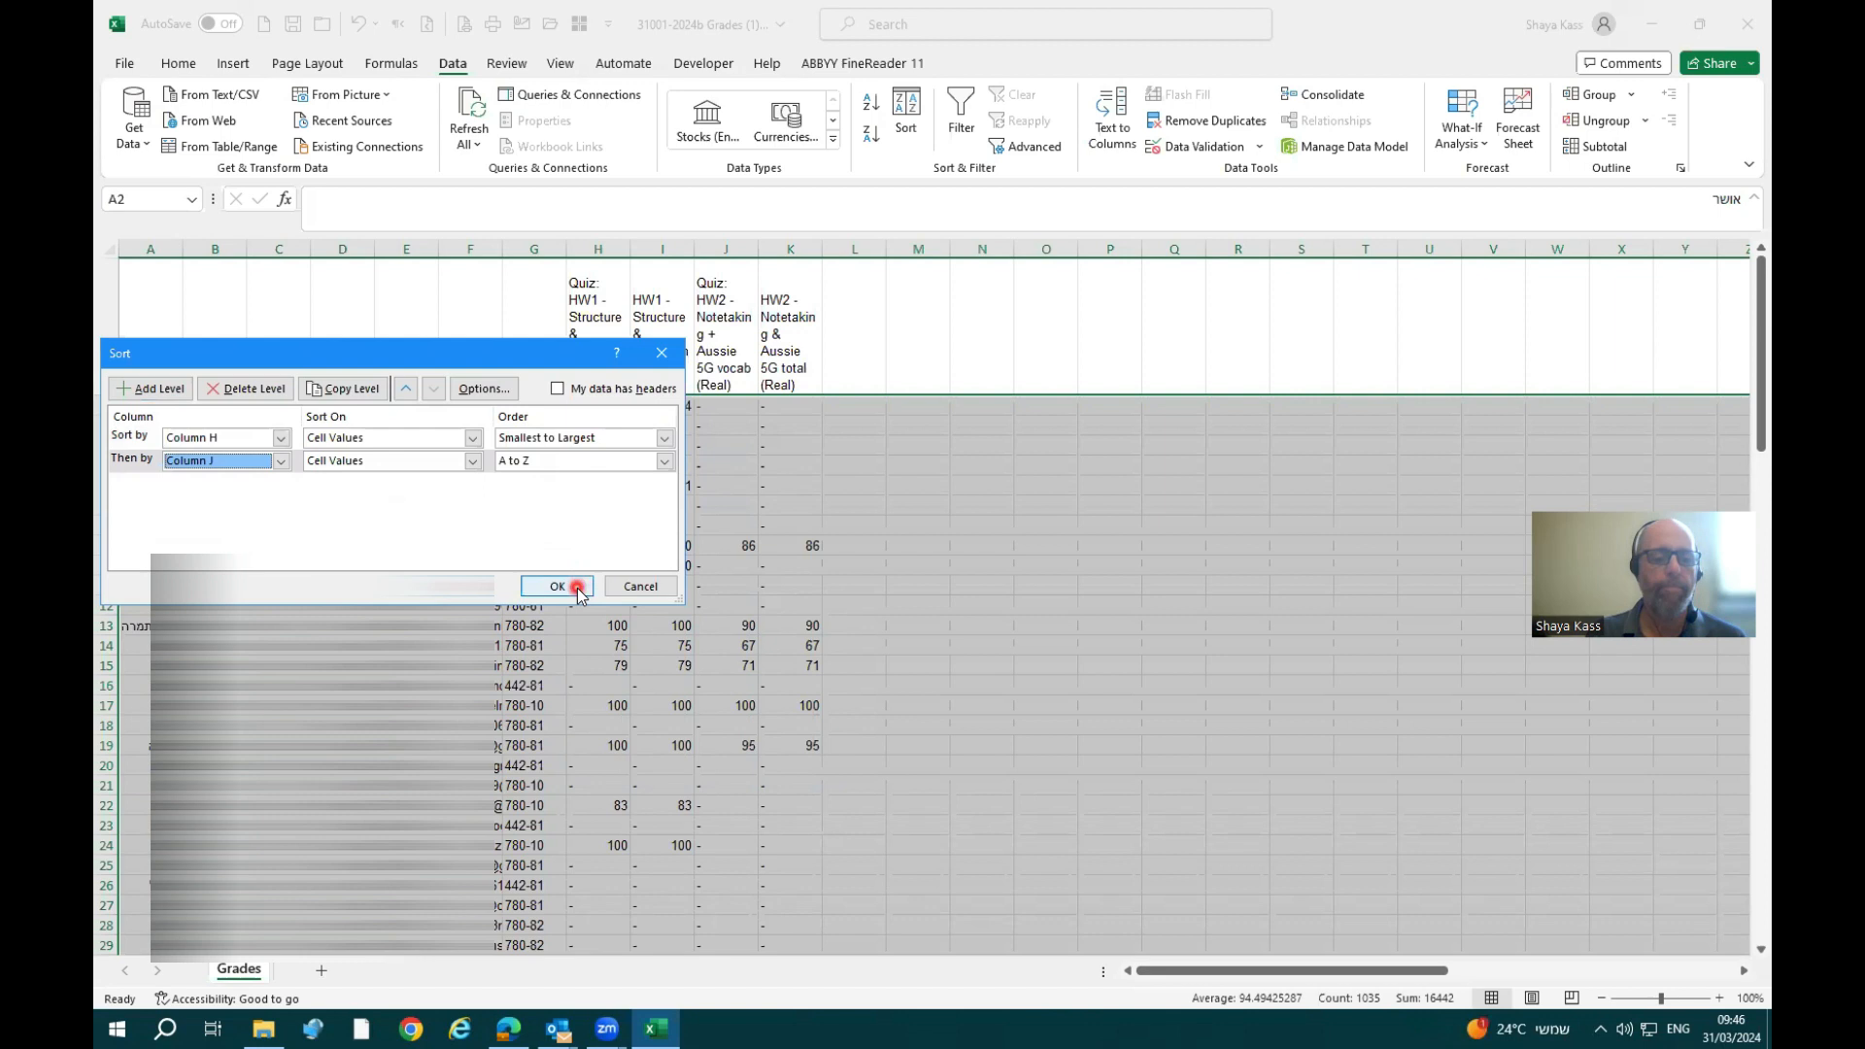
left_click(577, 588)
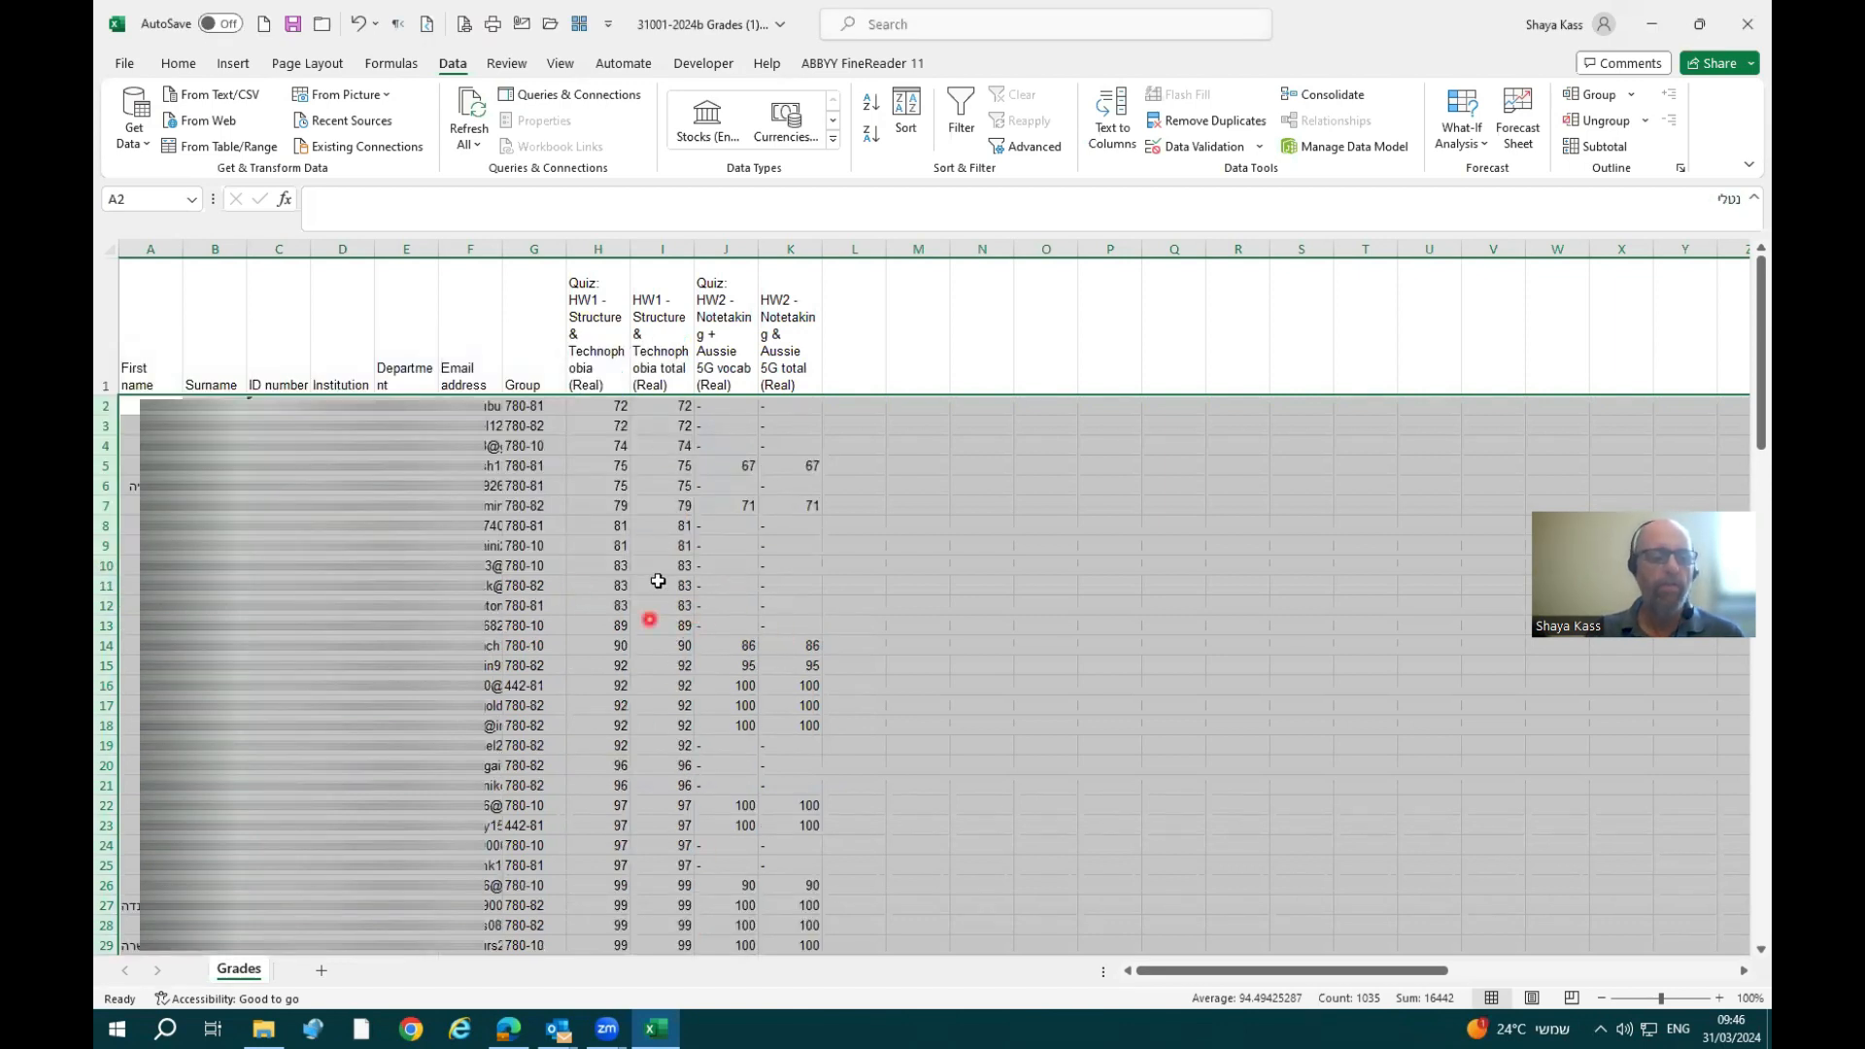
- Review the sorted homework grades and select the email addresses of the students without an HW1 grade, F61 to F116
scroll(656, 672, "down", 8)
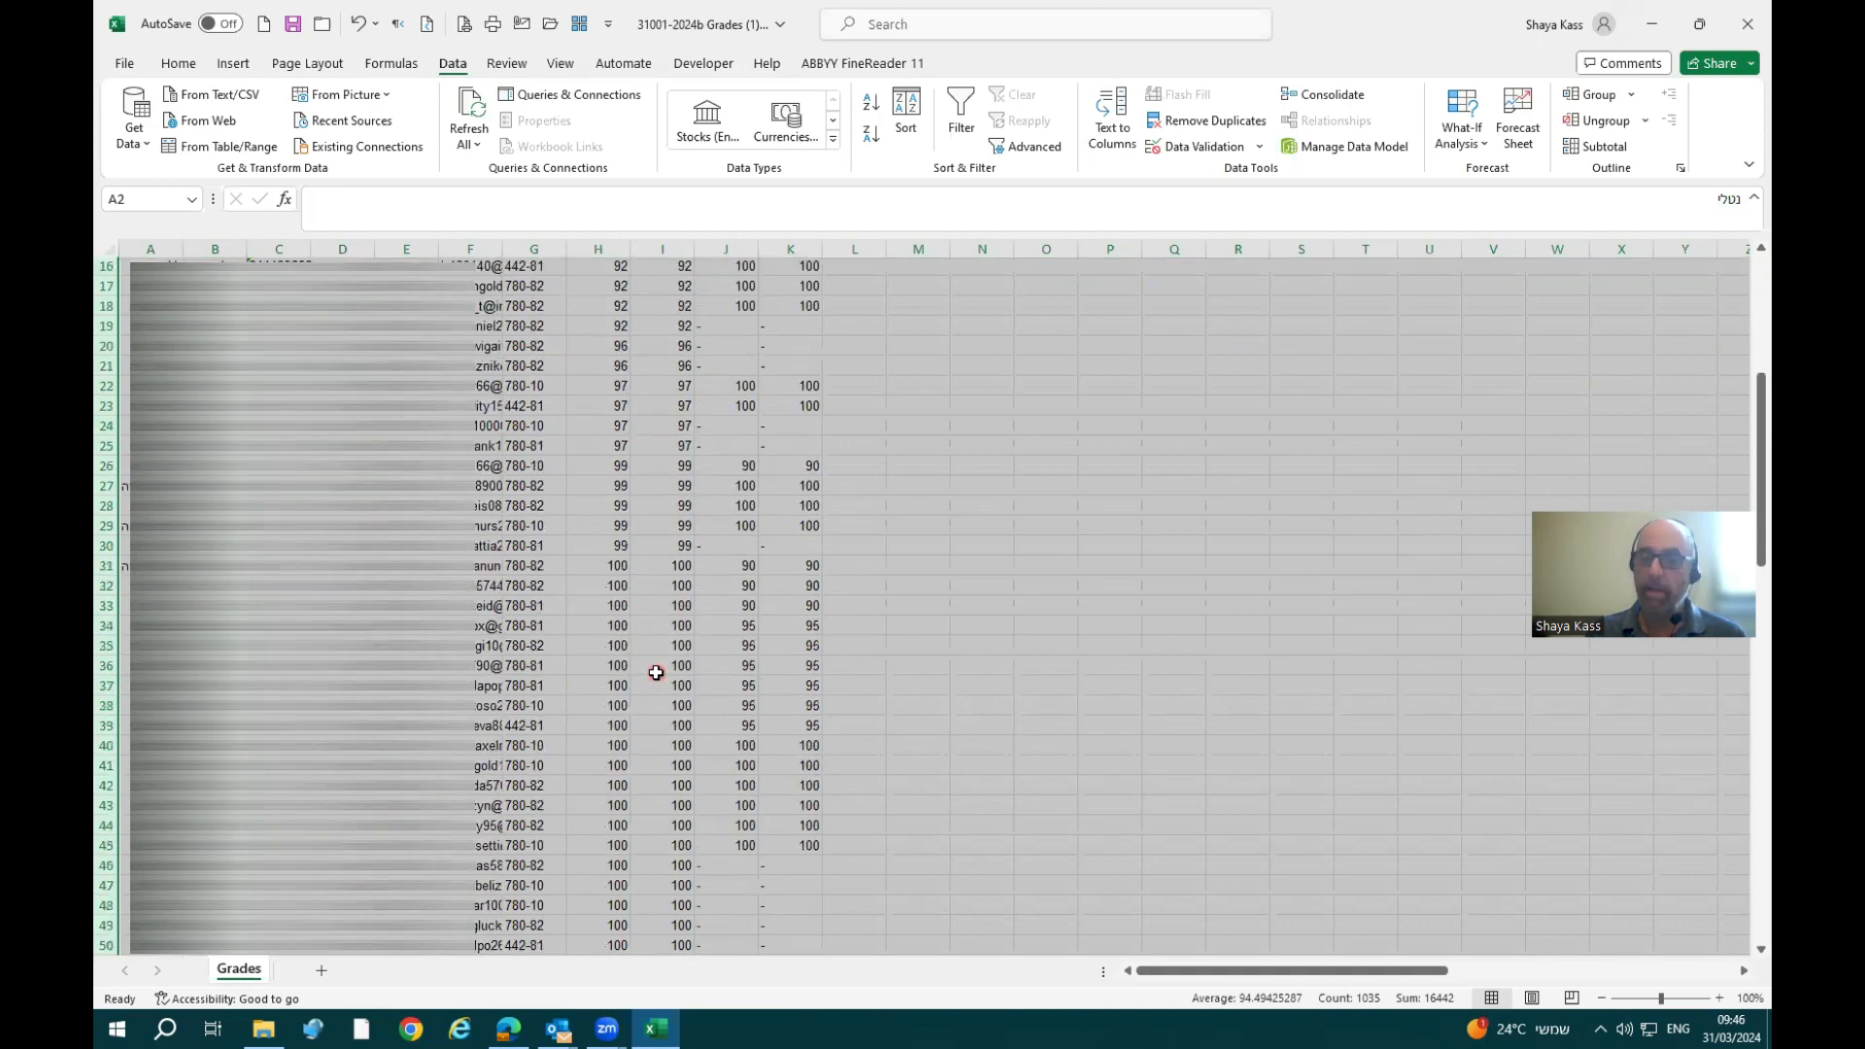
scroll(656, 672, "down", 2)
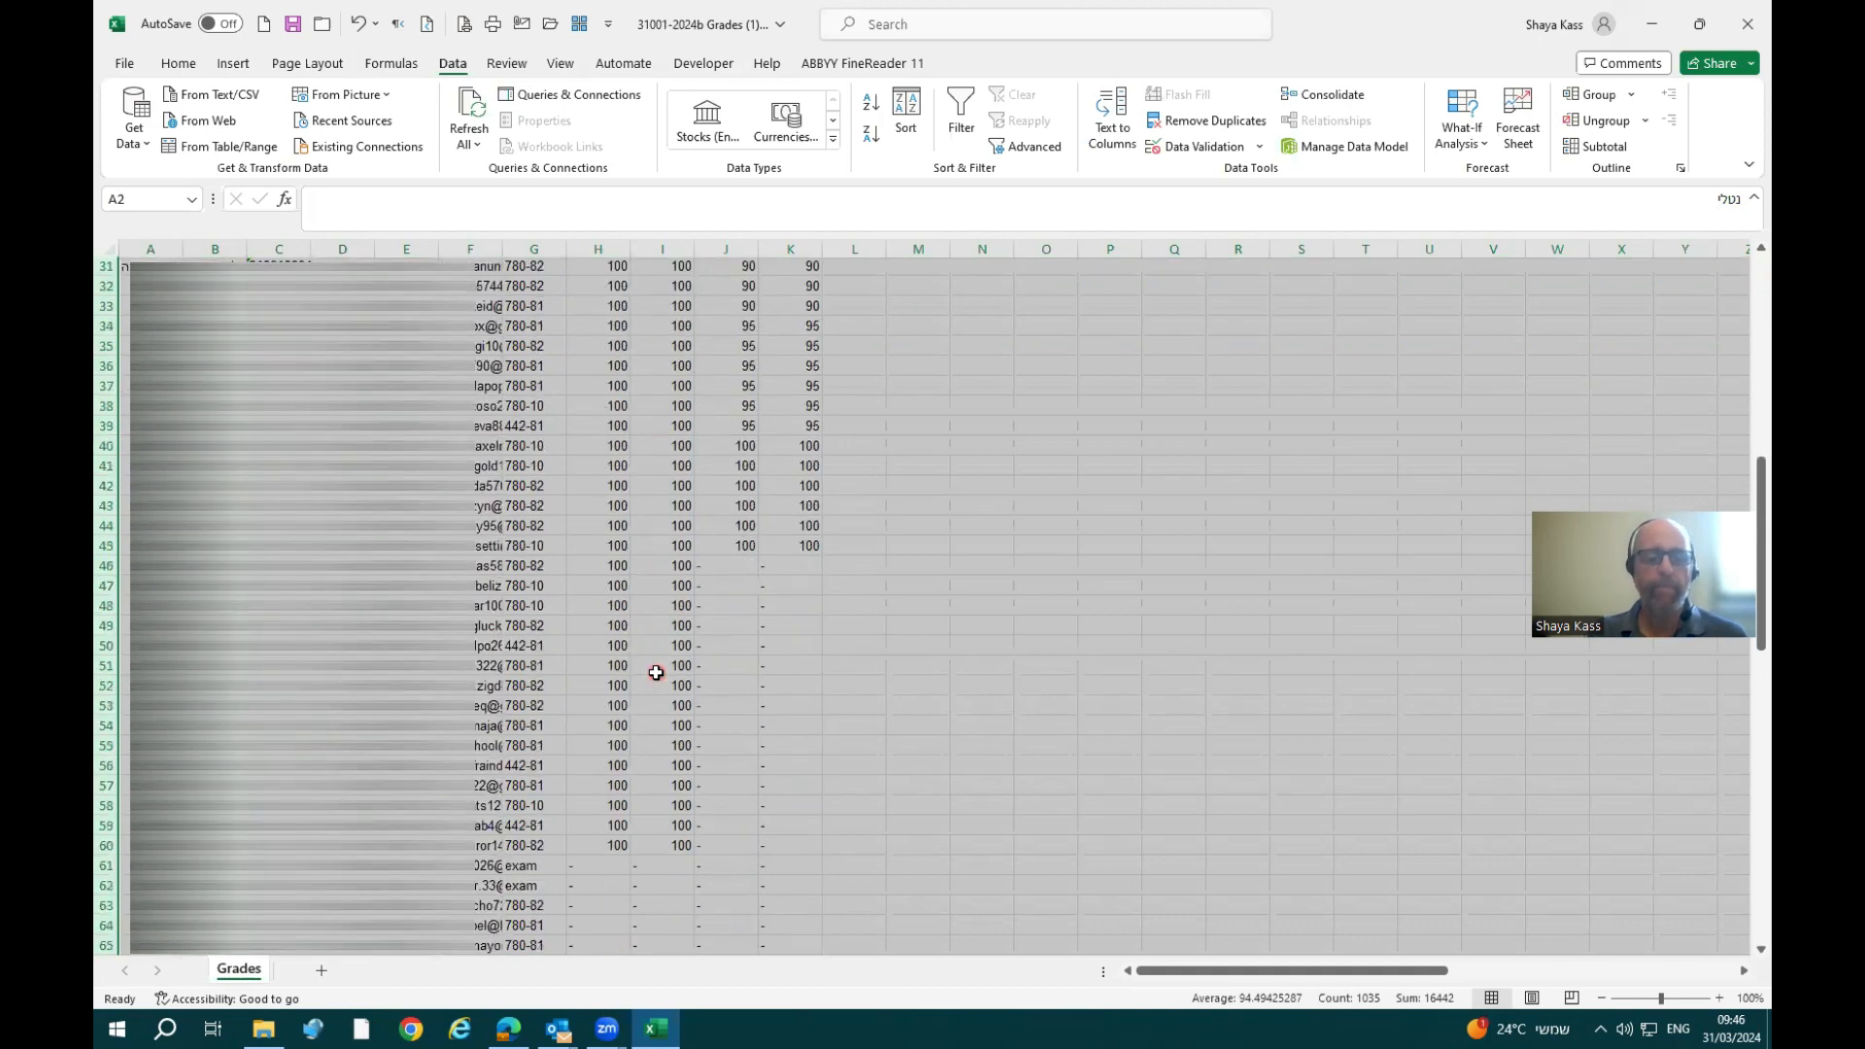
scroll(676, 666, "up", 8)
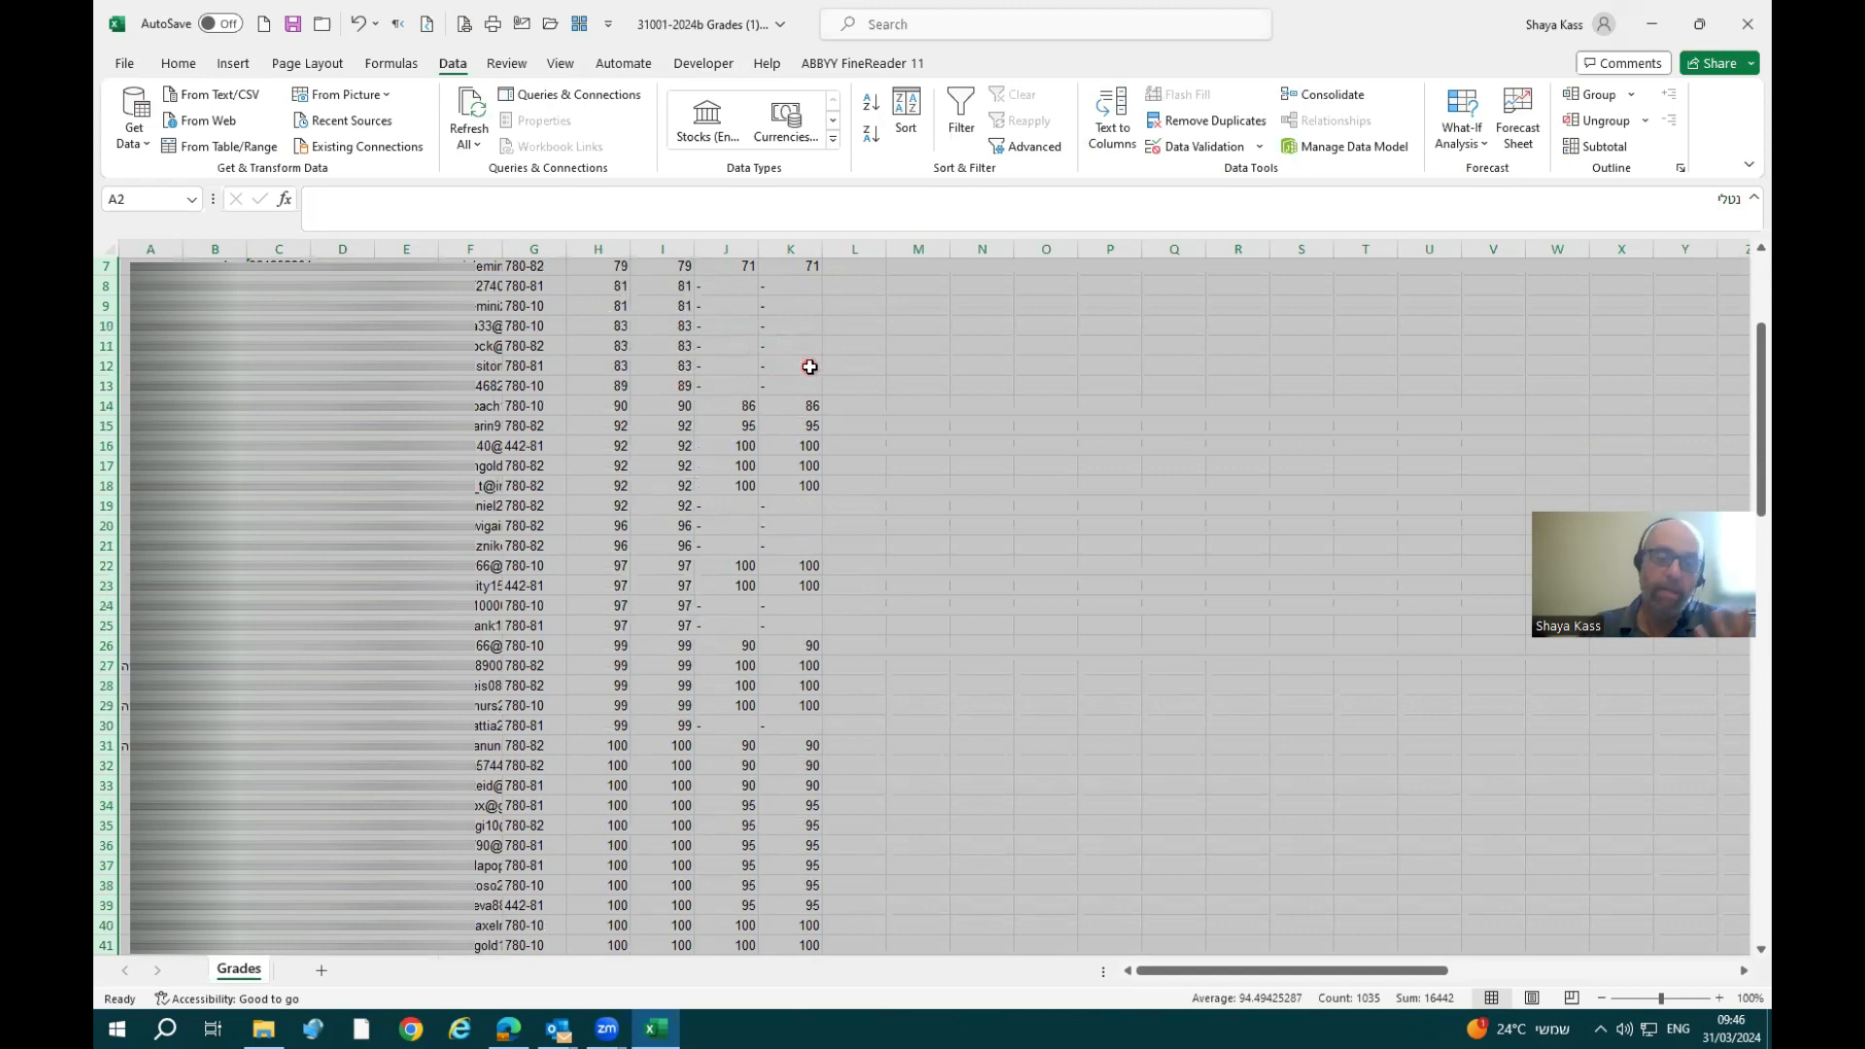
scroll(811, 374, "down", 14)
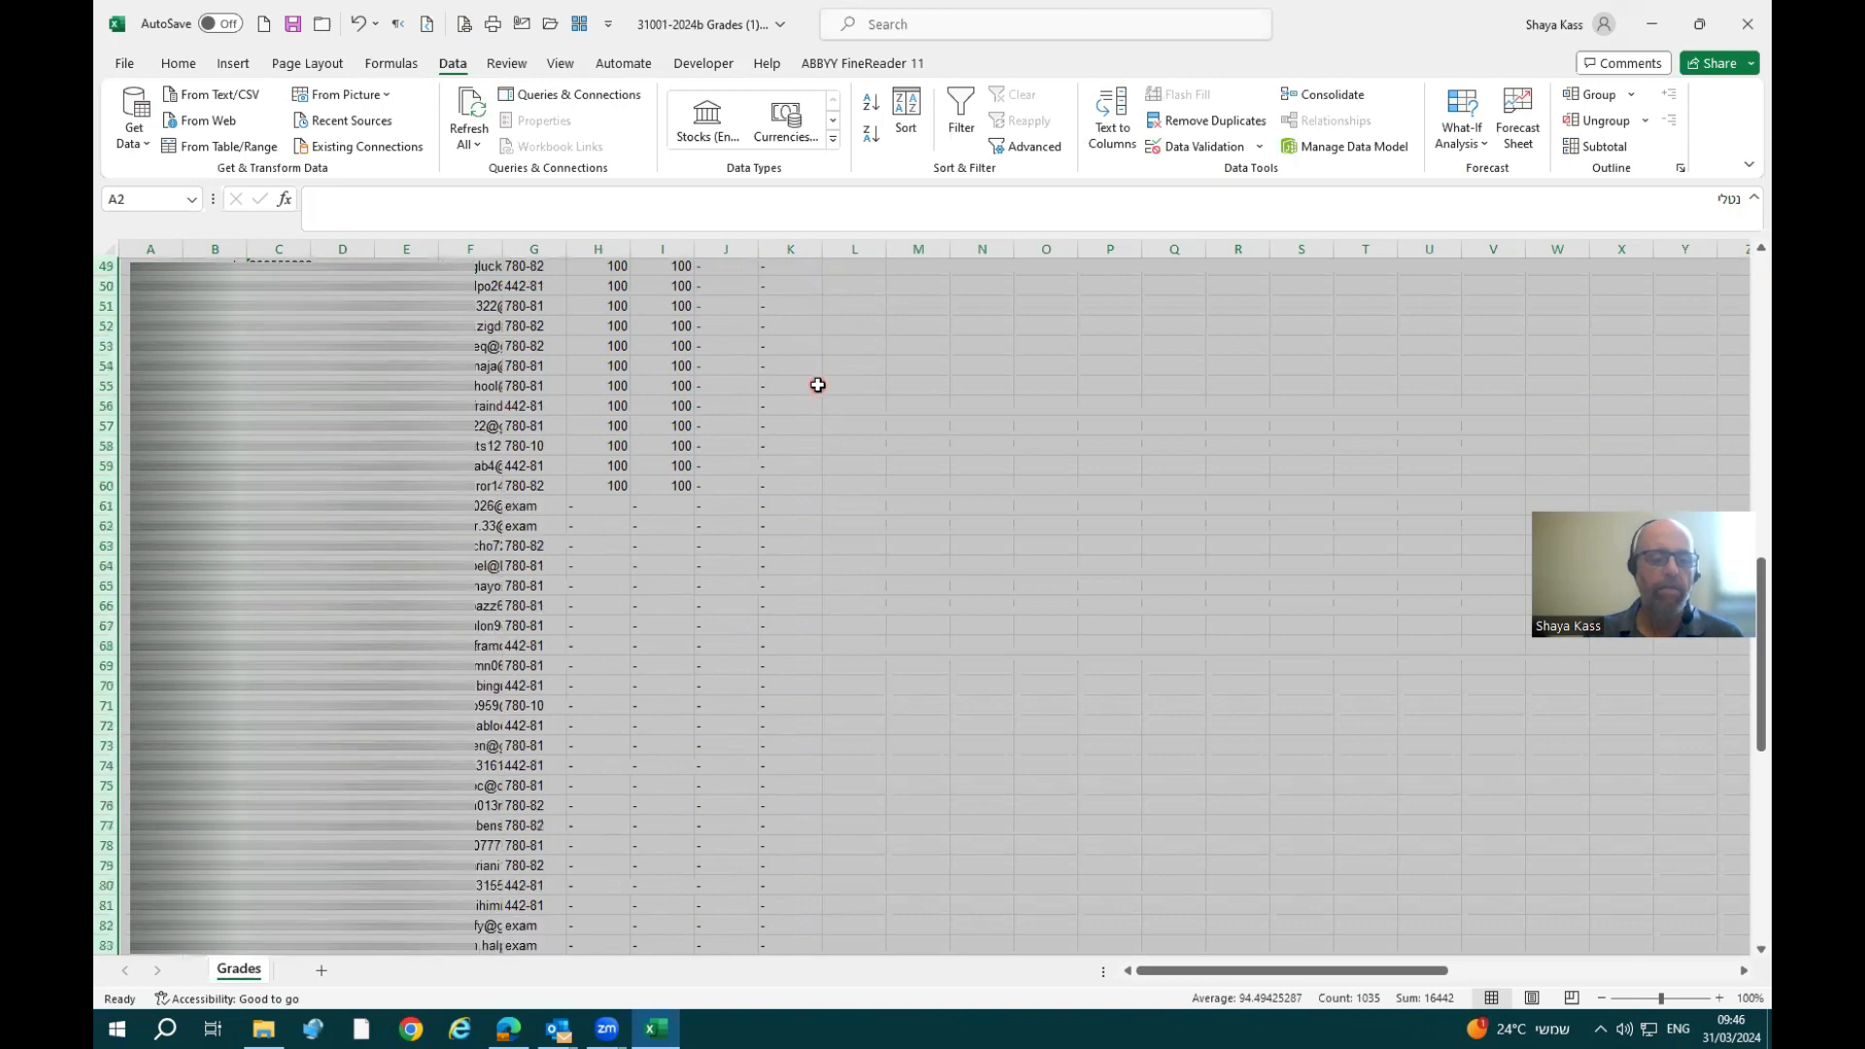
left_click(592, 505)
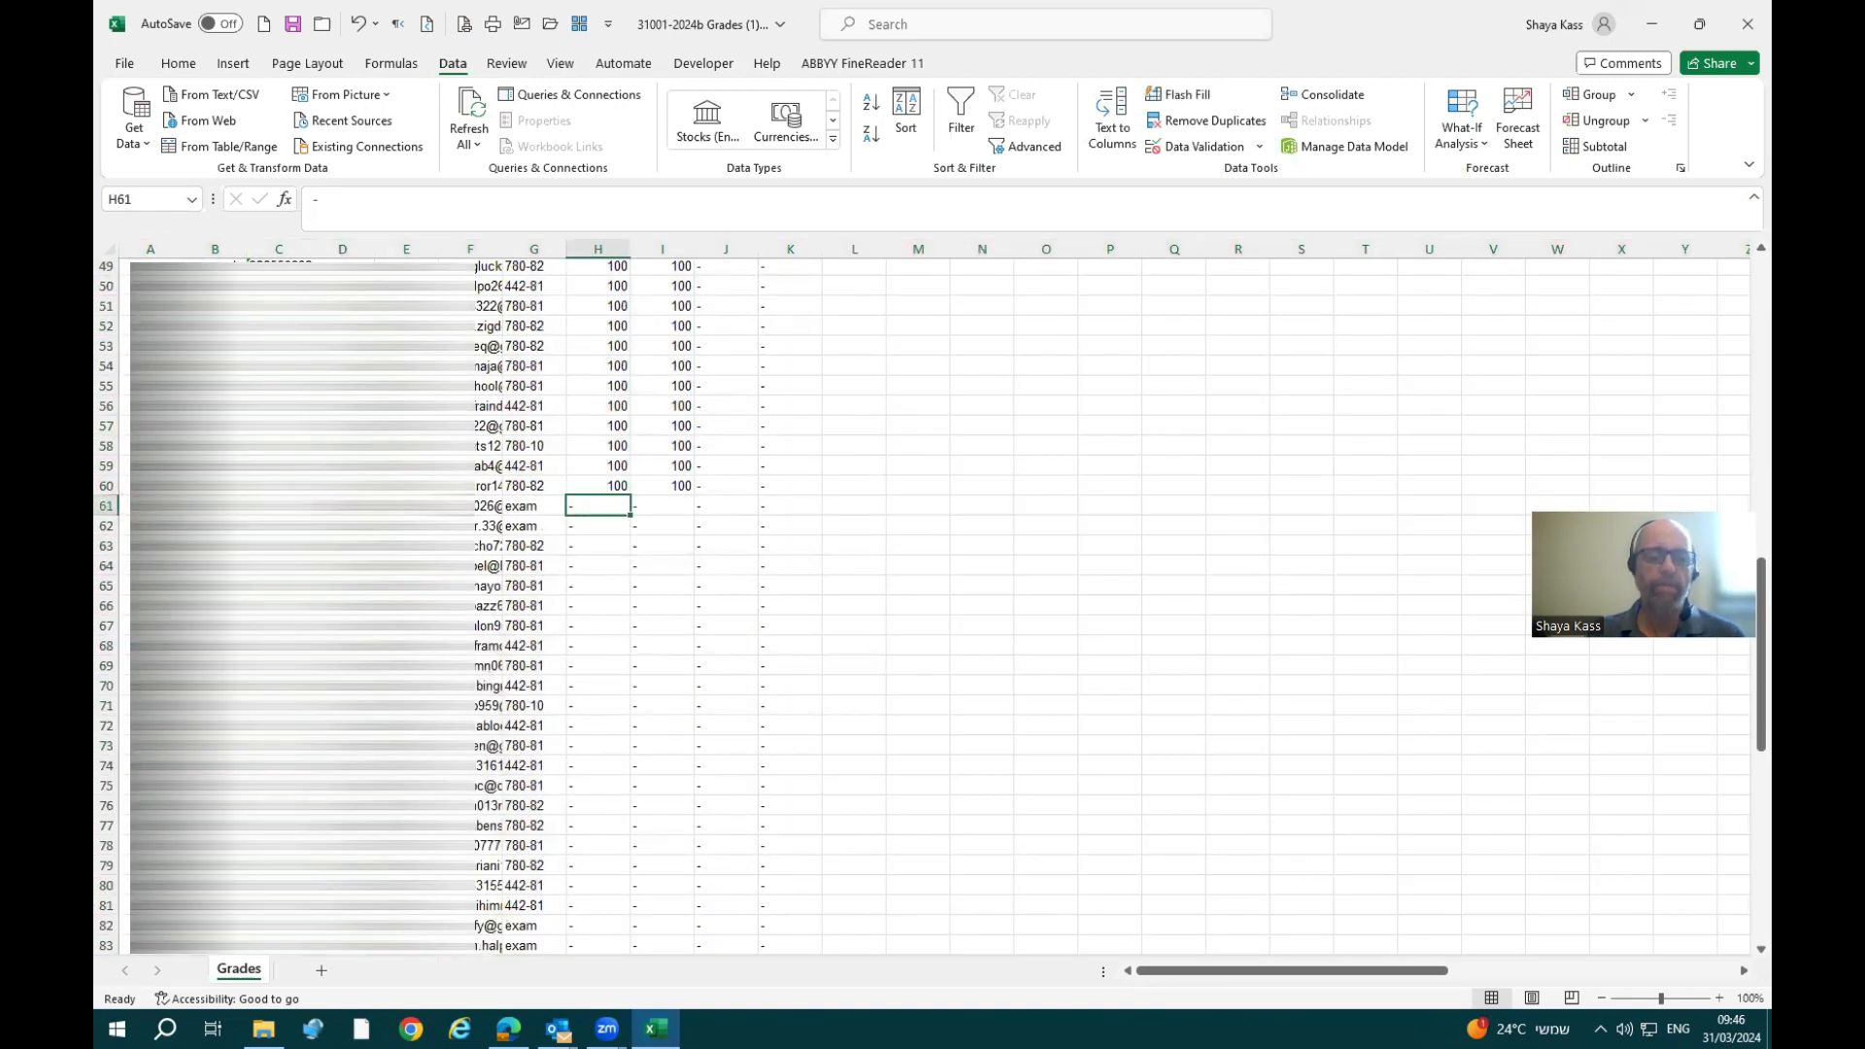
left_click_drag(490, 506, 484, 892)
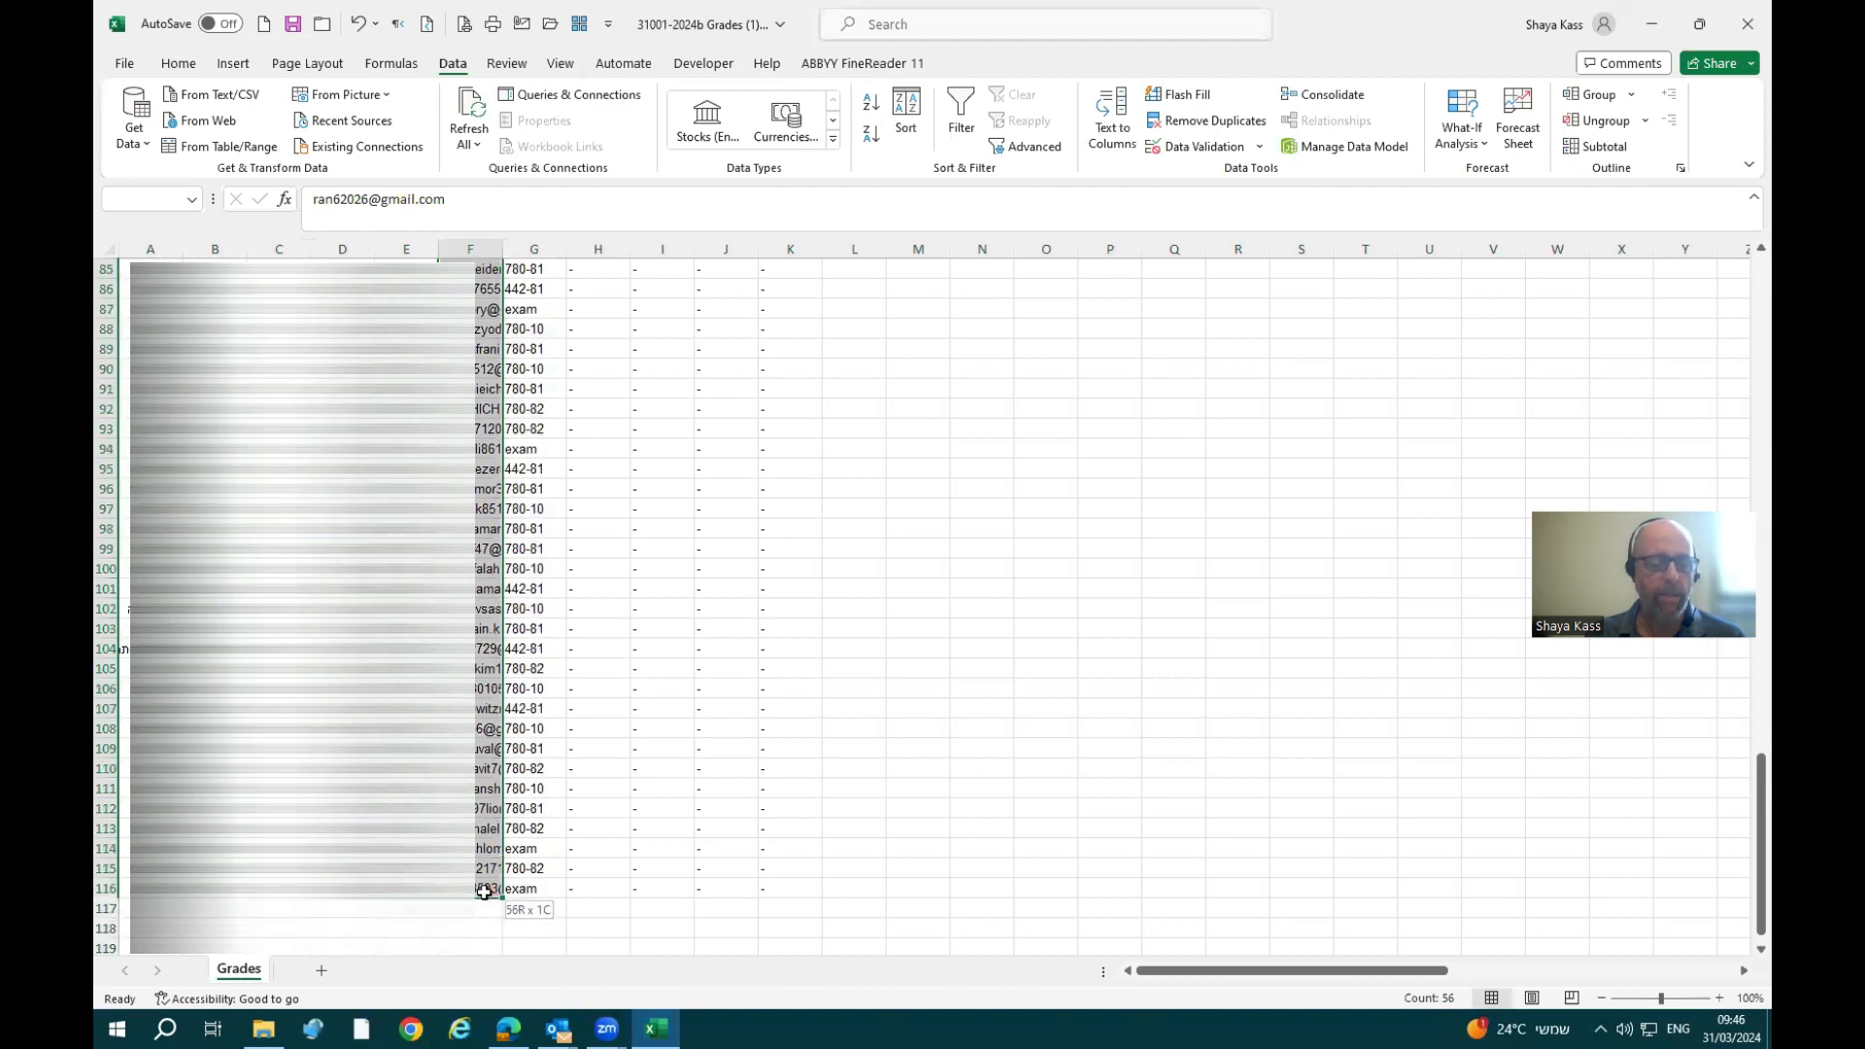
left_click_drag(484, 892, 485, 889)
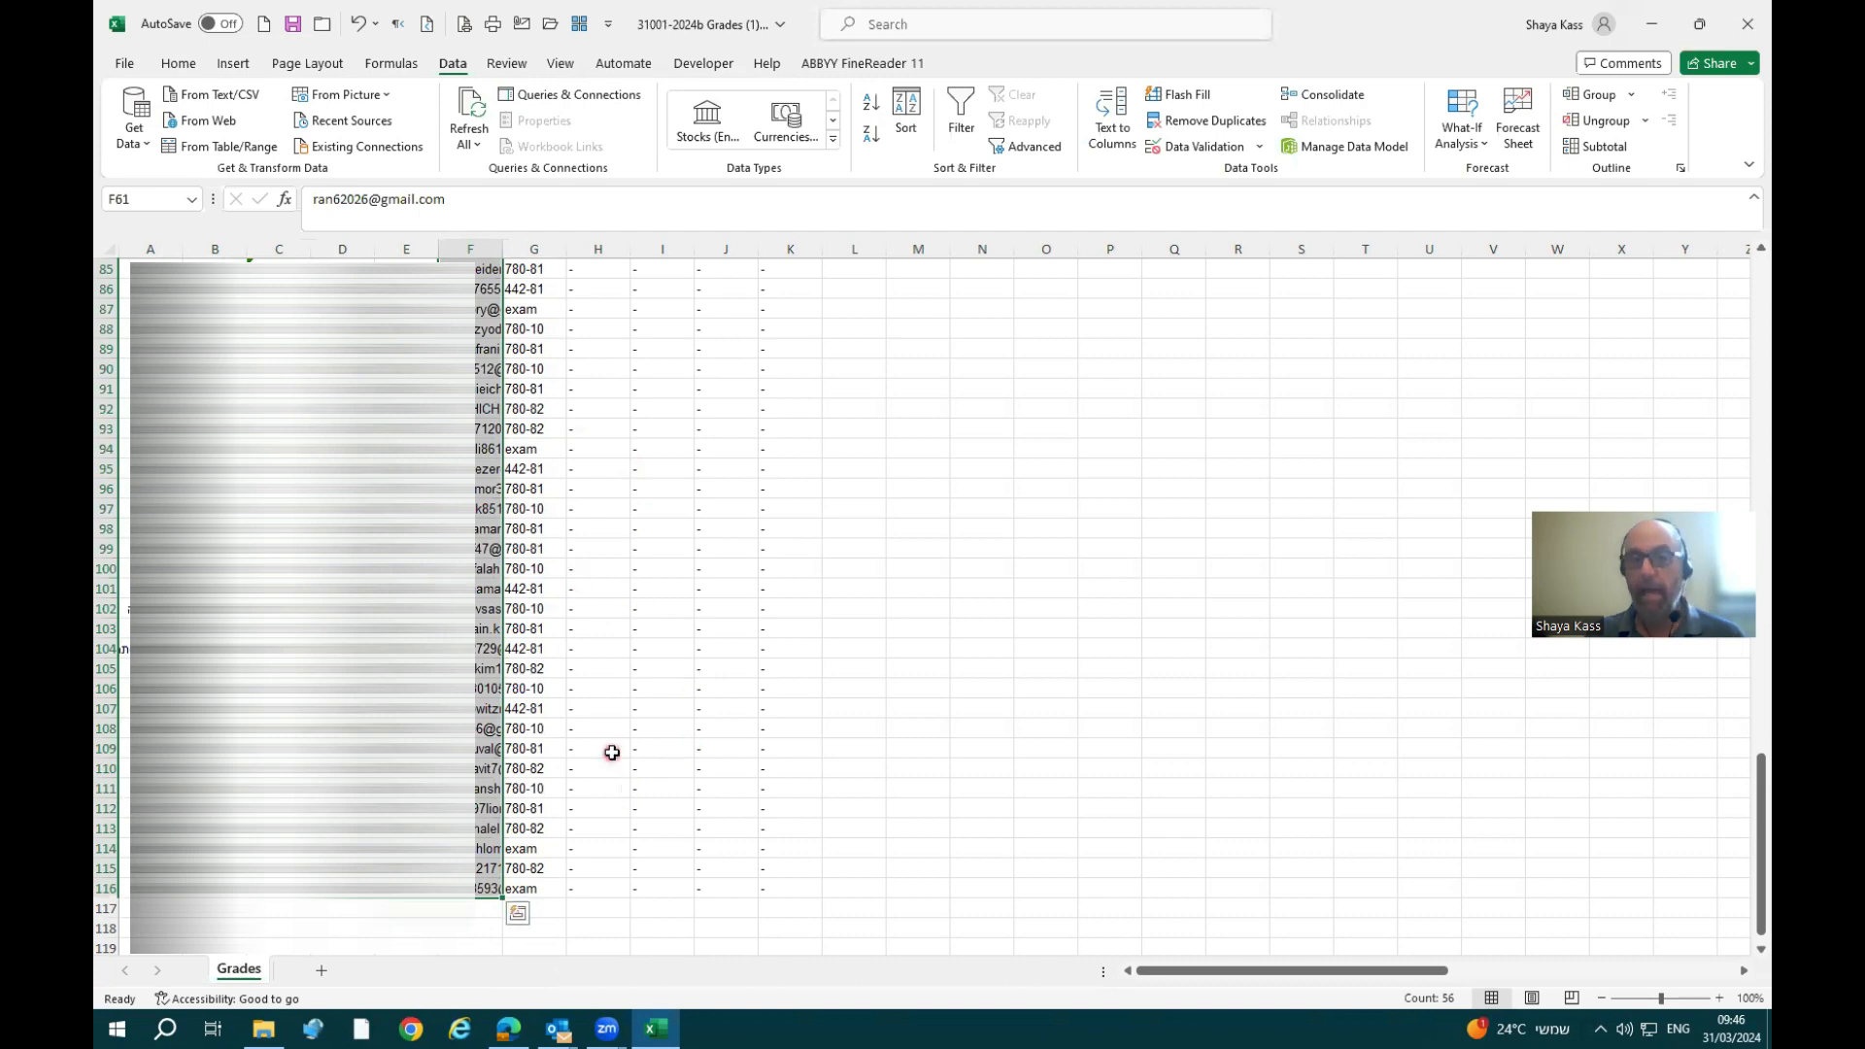
left_click(659, 669)
- Delete rows 61 and 62, the first two exam-group students among those without homework grades
scroll(660, 663, "up", 3)
scroll(660, 663, "up", 8)
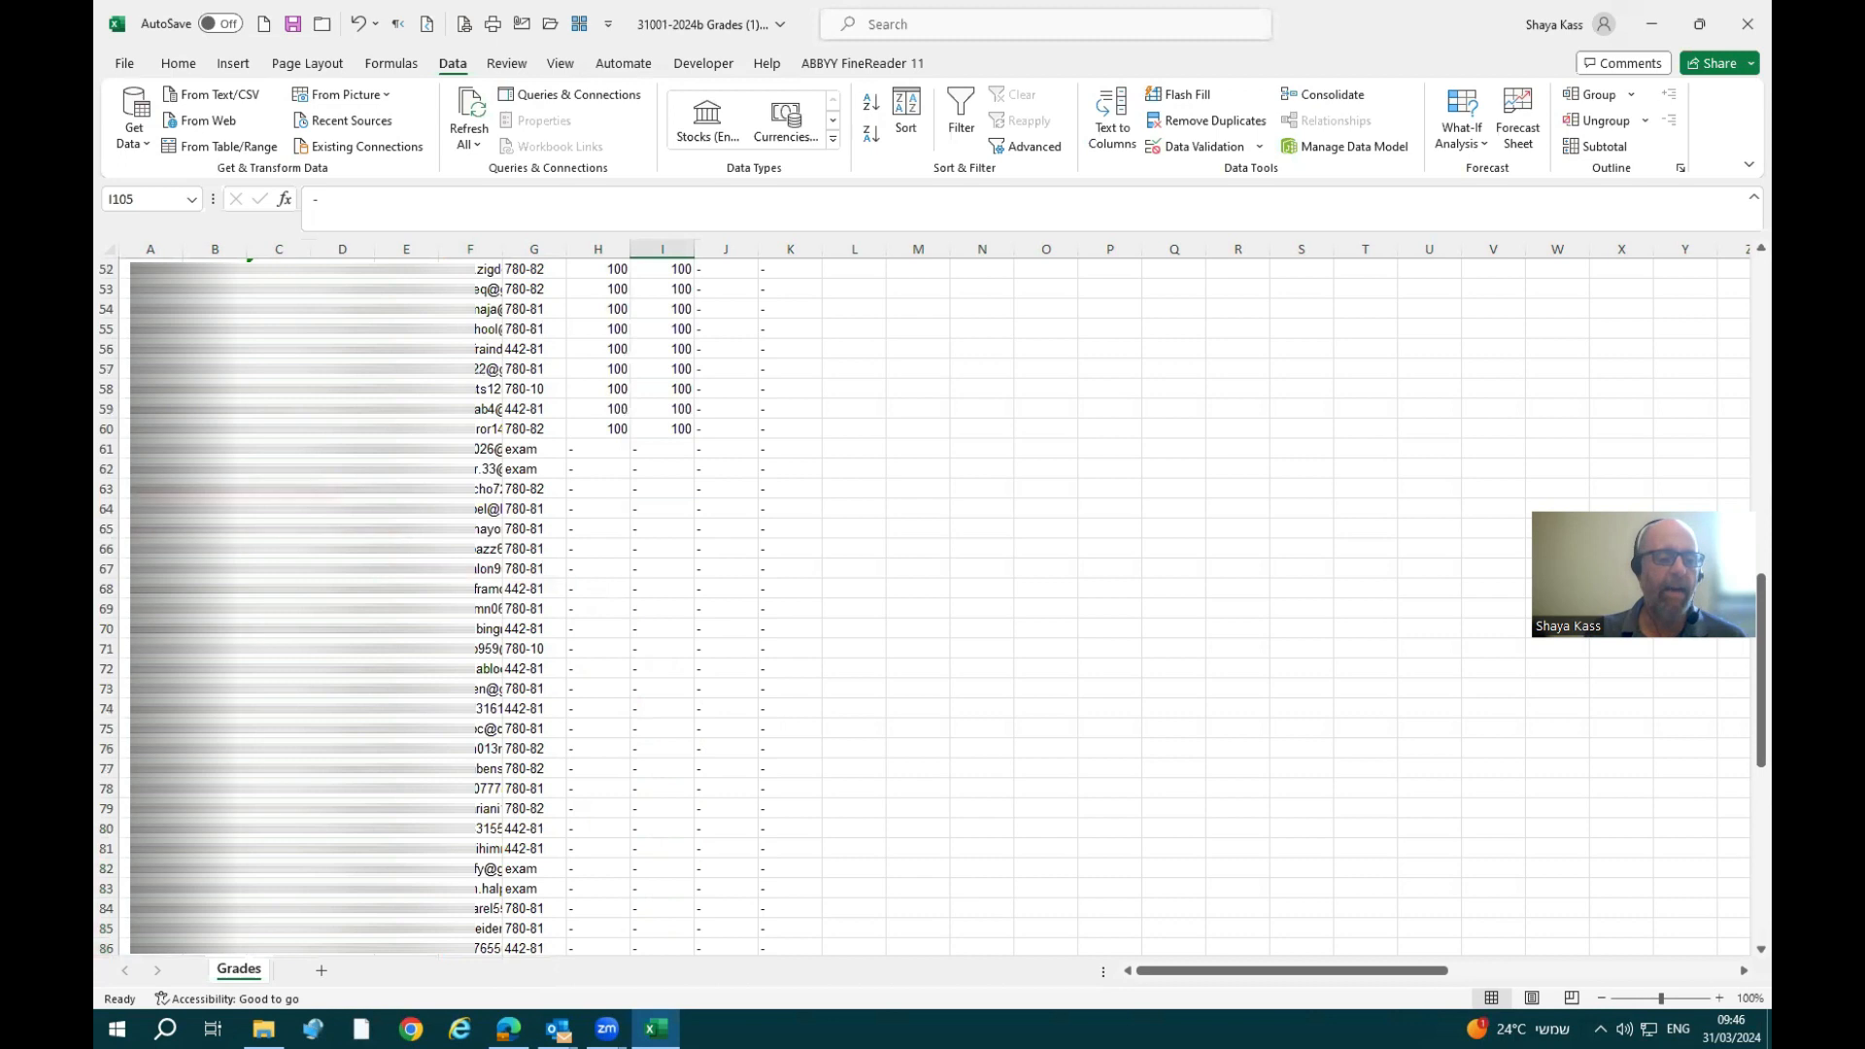
left_click_drag(106, 449, 108, 471)
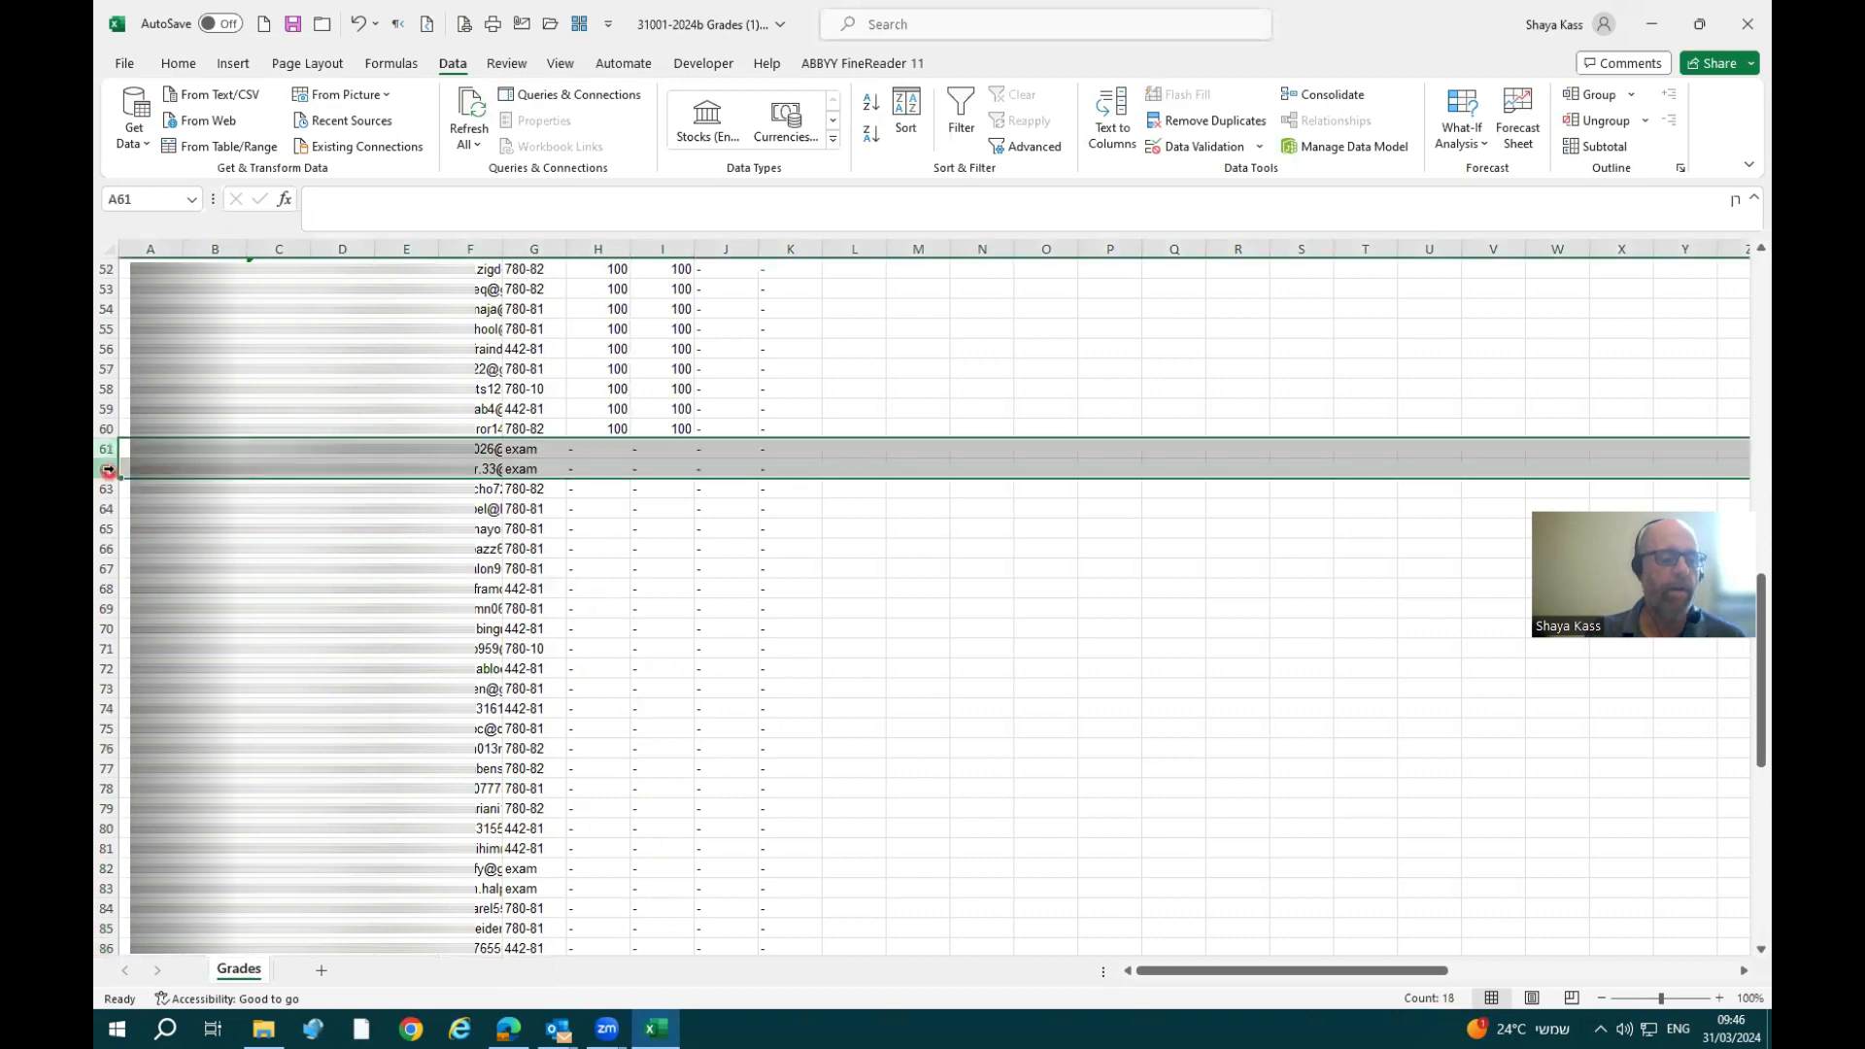
right_click(107, 471)
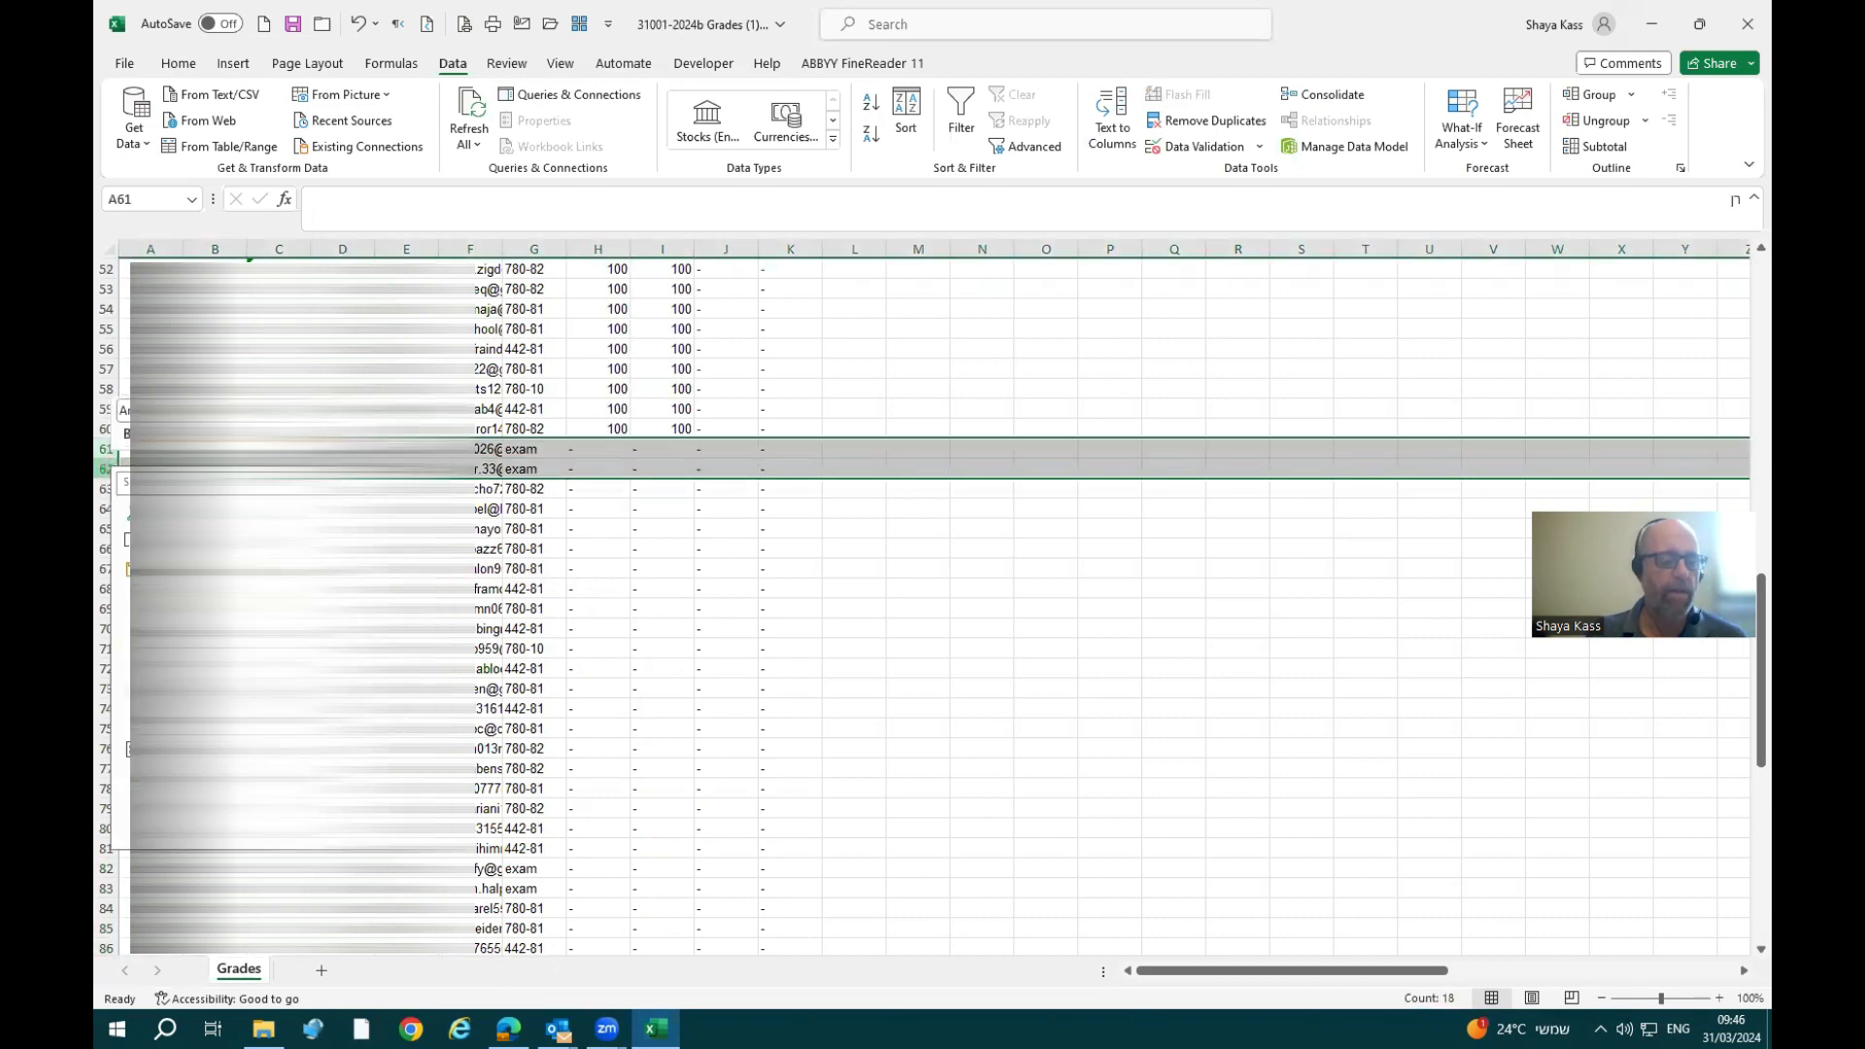
left_click(170, 691)
- Delete row 80, which belongs to an exam-group student without homework grades
scroll(529, 670, "down", 1)
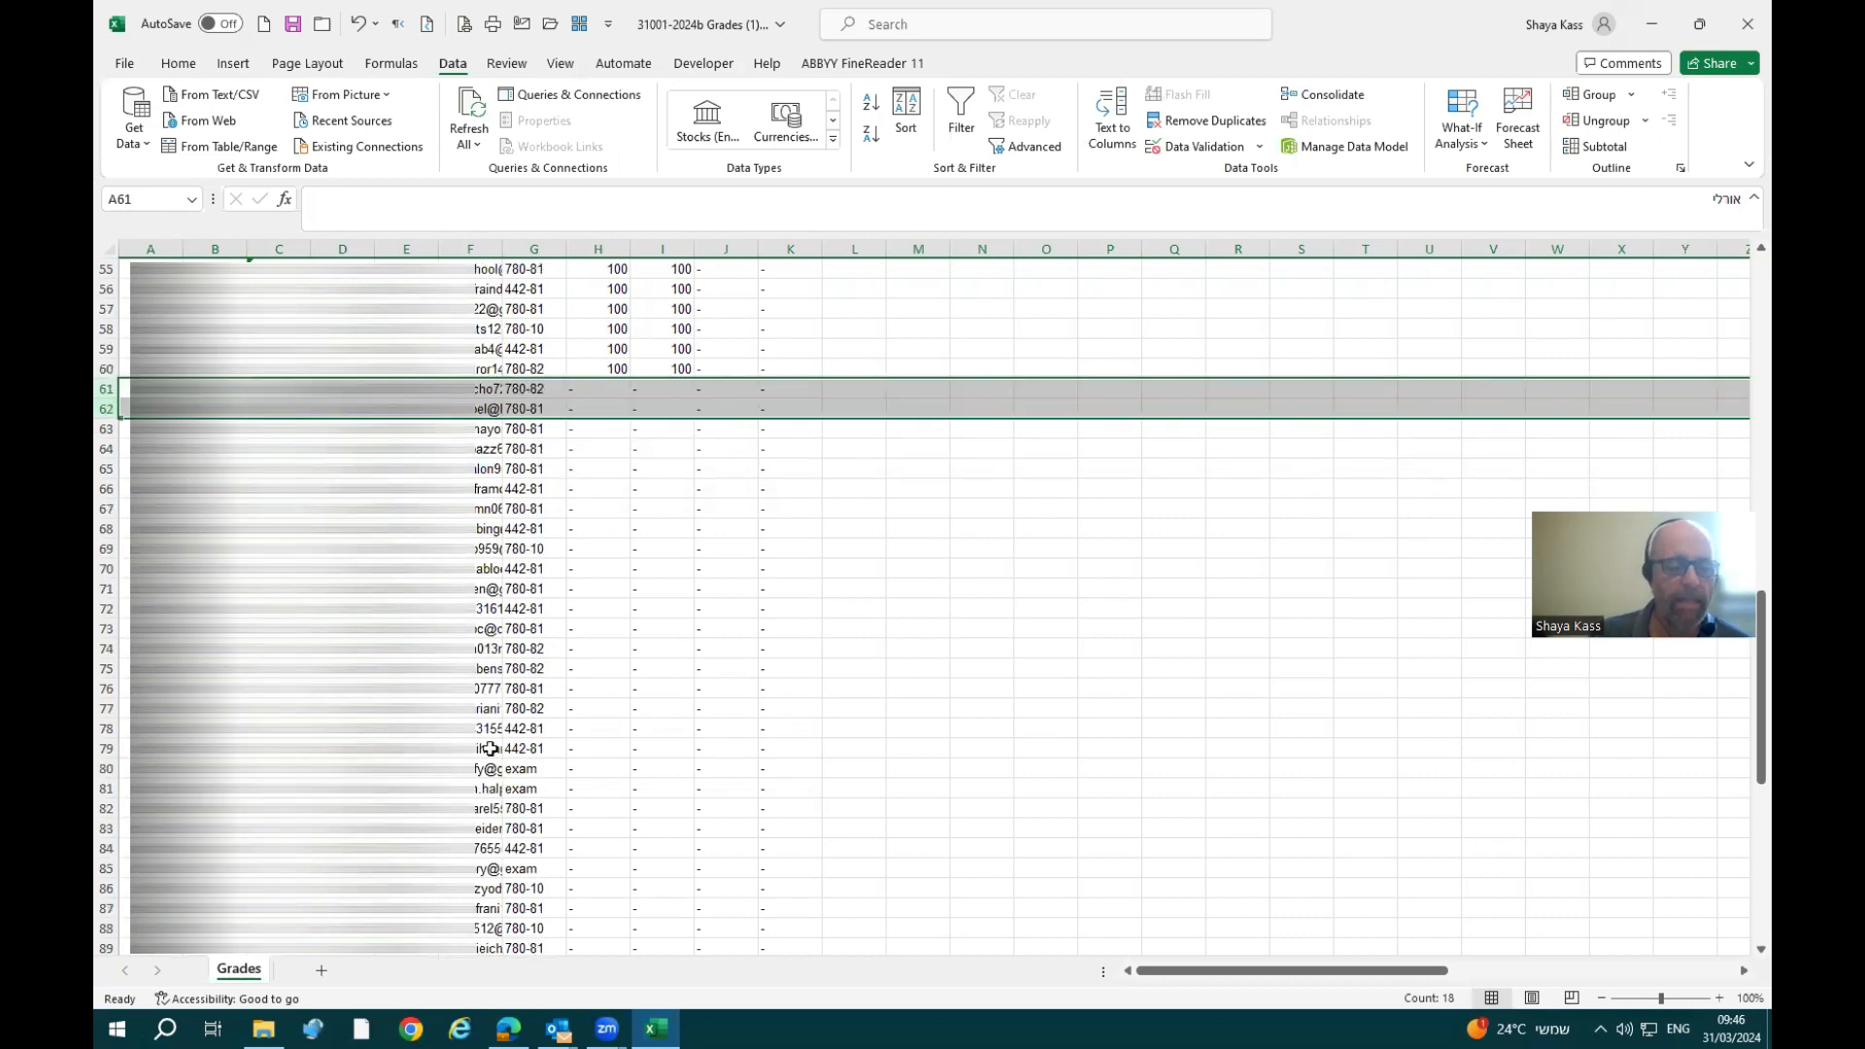
left_click(529, 770)
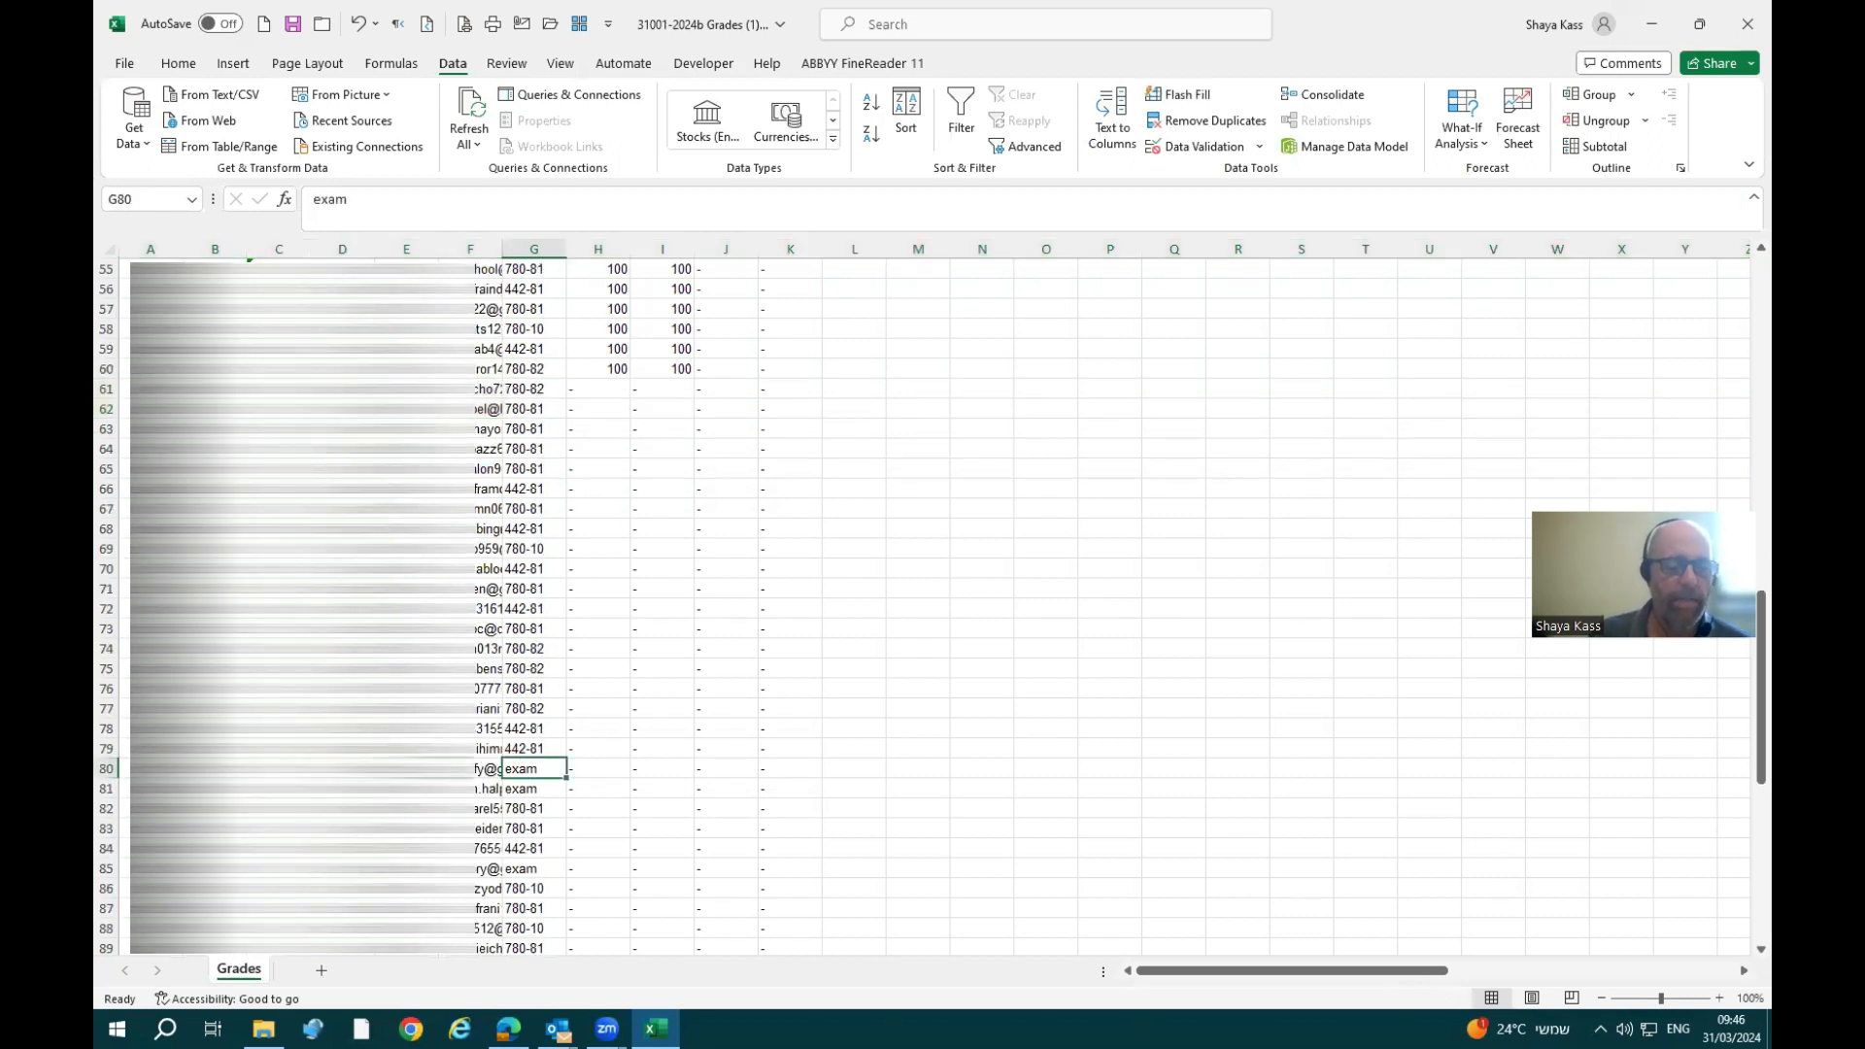
left_click(122, 773)
right_click(120, 775)
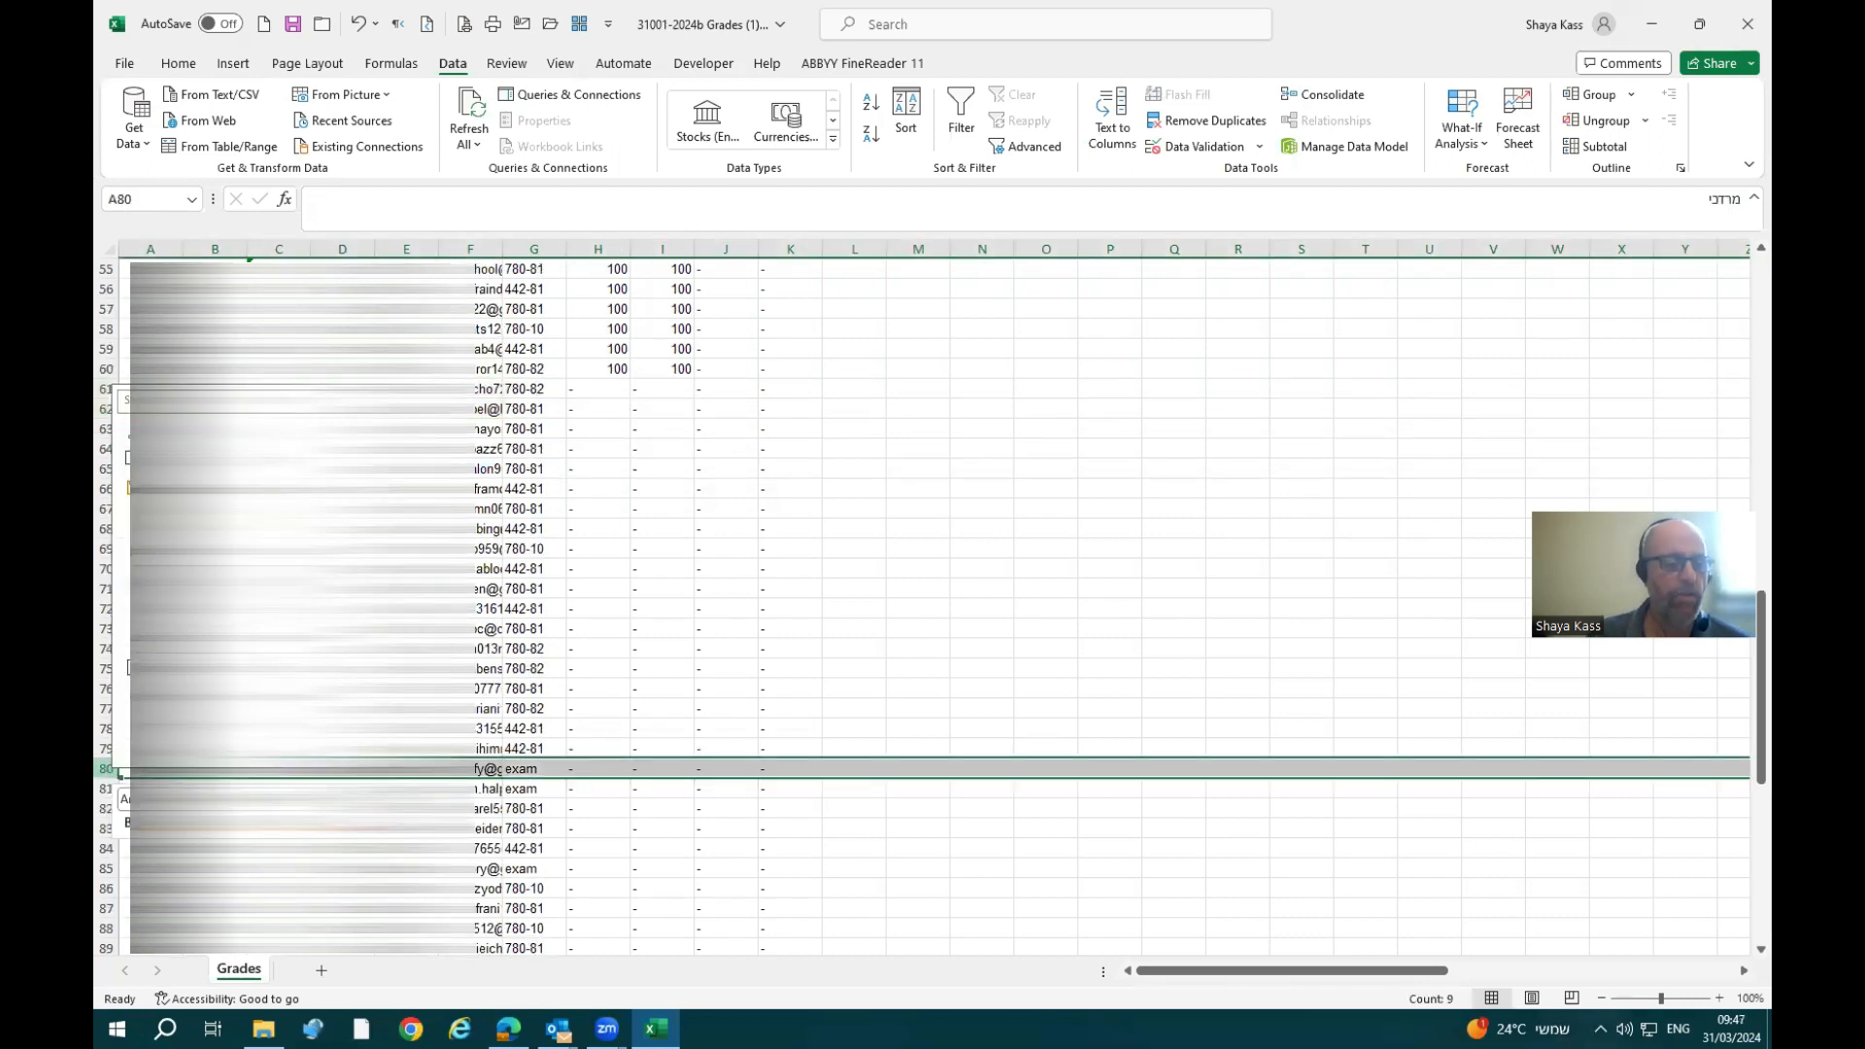
left_click(170, 613)
- Delete the exam-group student in row 84, and the one that is in row 90 after that deletion
scroll(923, 602, "down", 4)
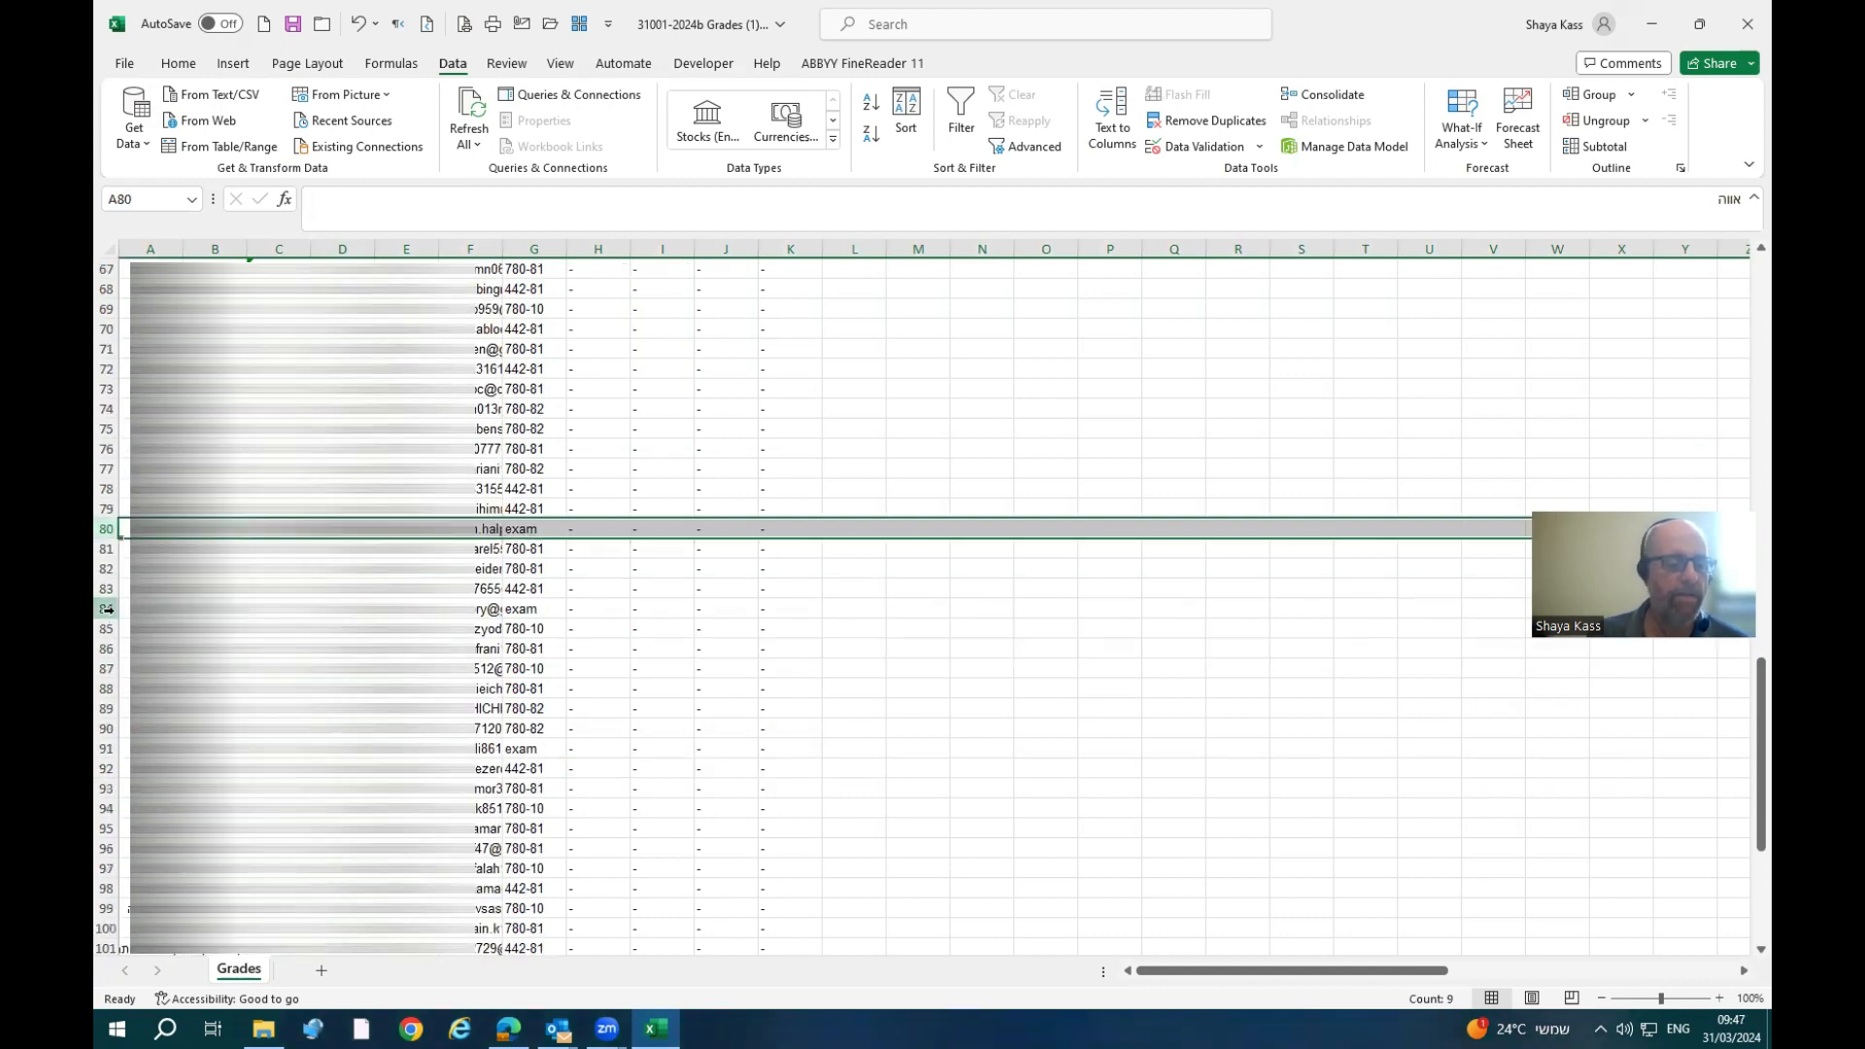
right_click(107, 609)
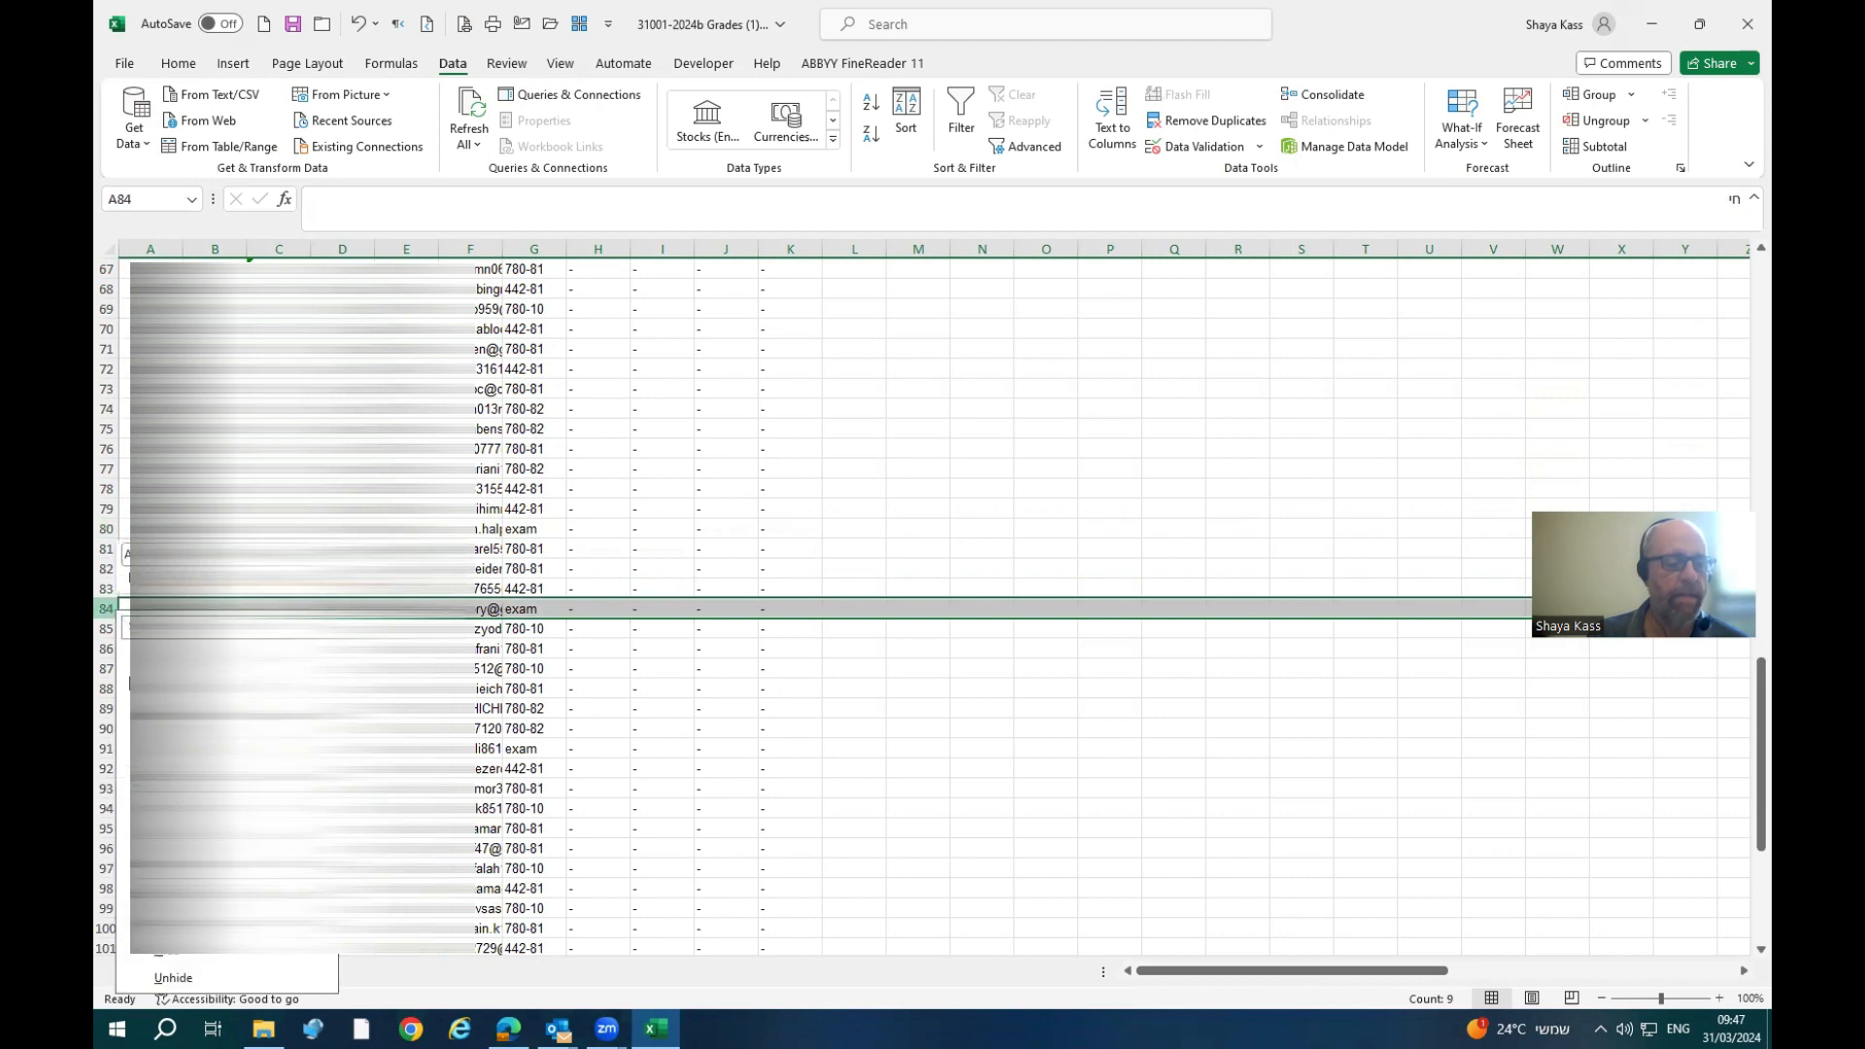
left_click(175, 840)
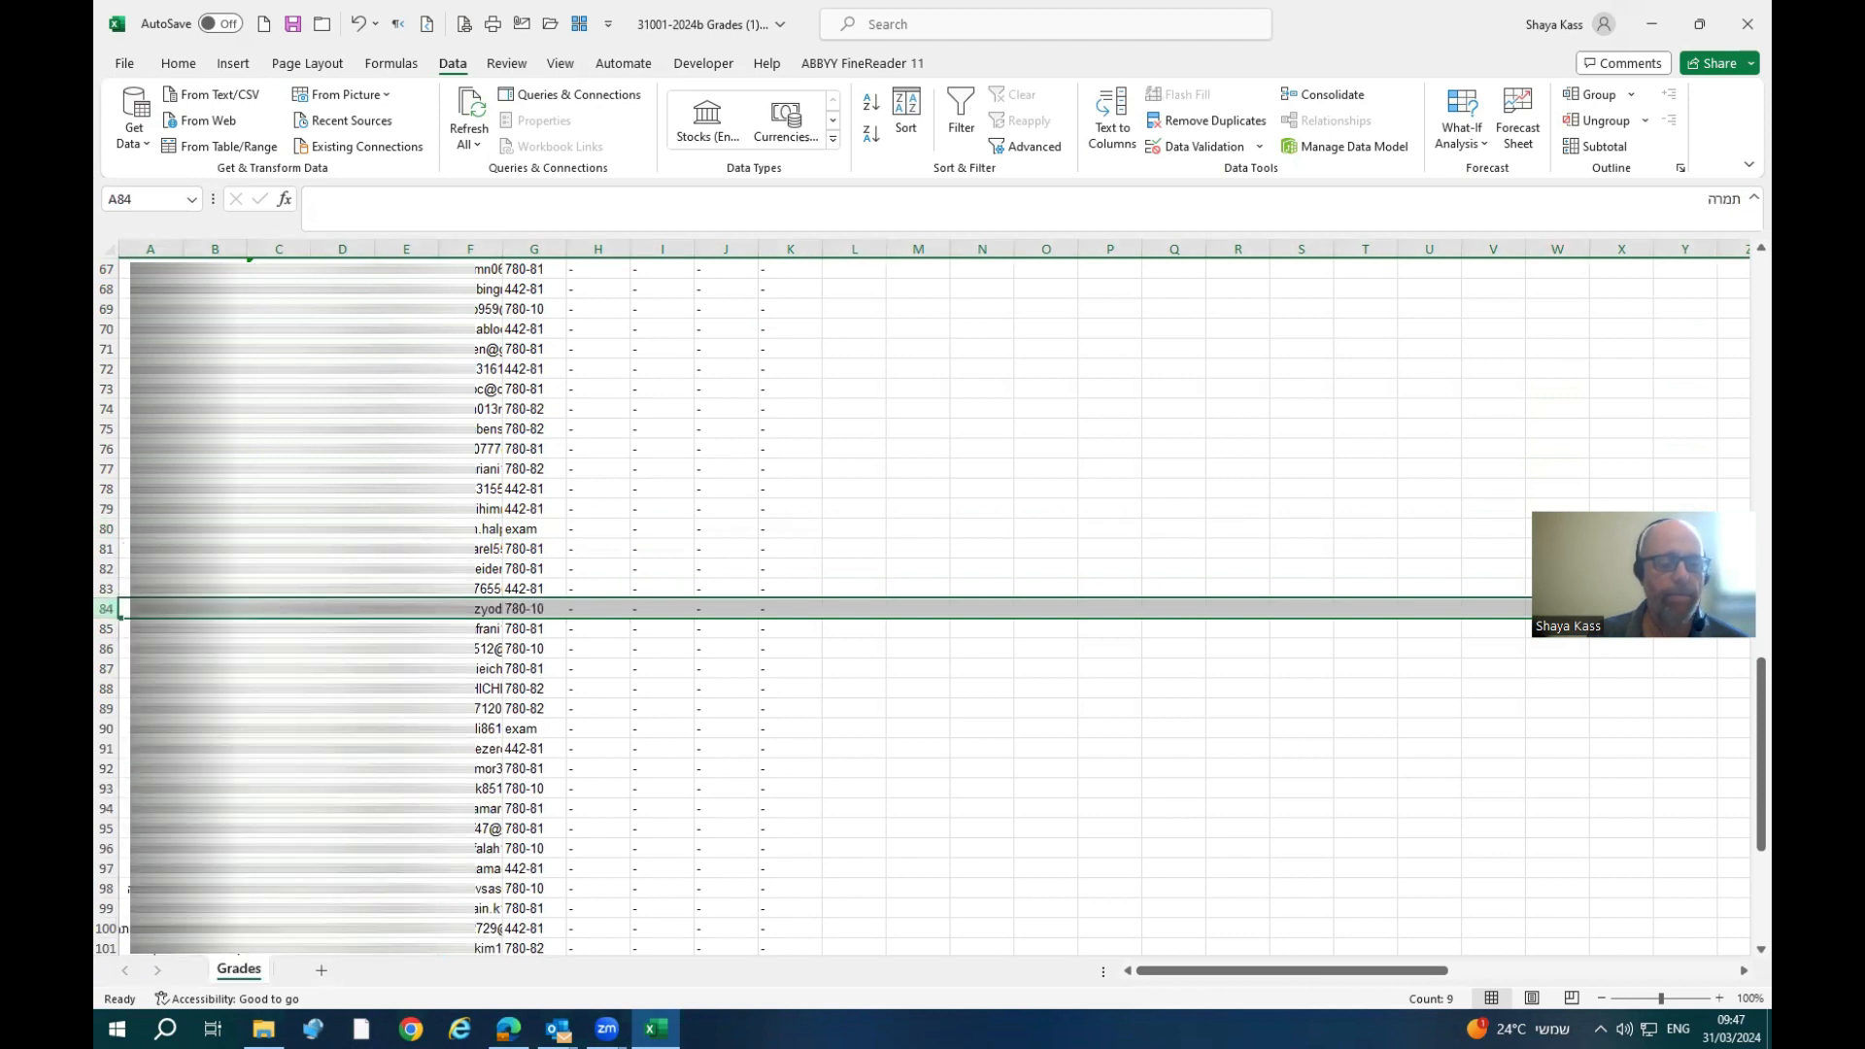
scroll(175, 841, "down", 2)
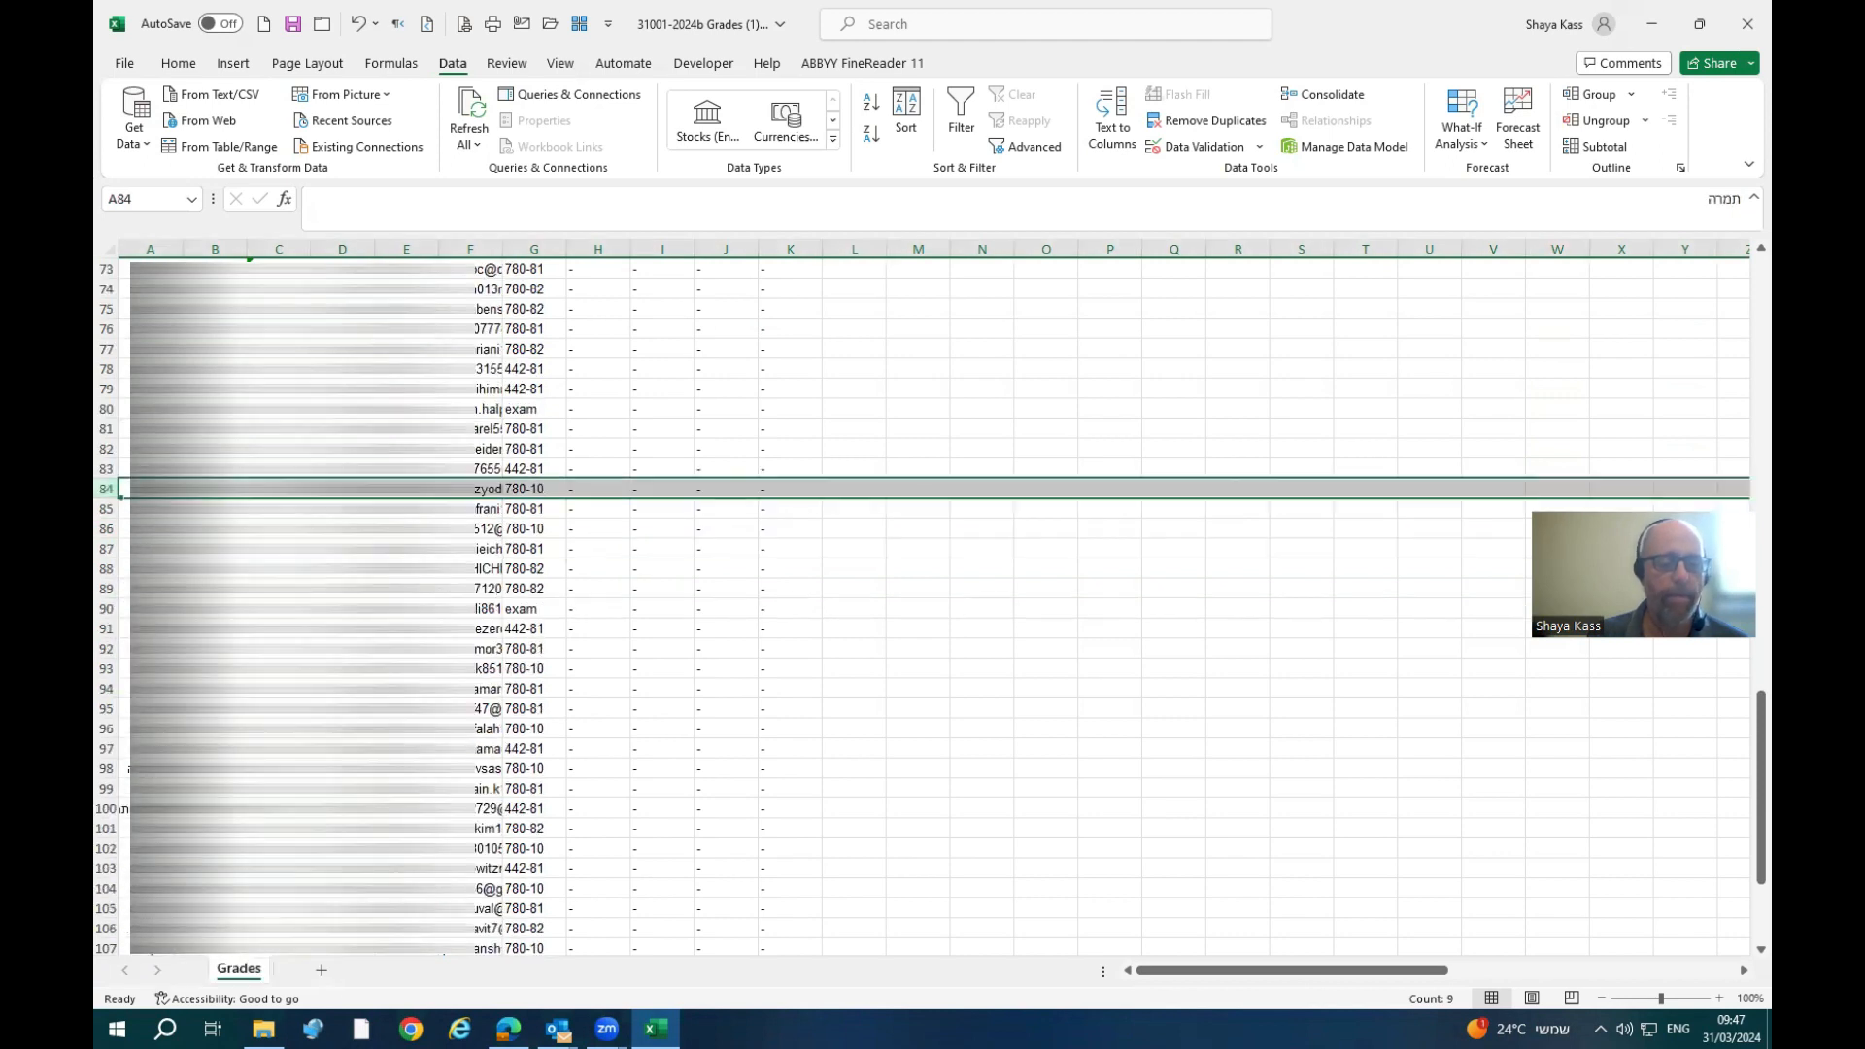
left_click(107, 609)
right_click(107, 609)
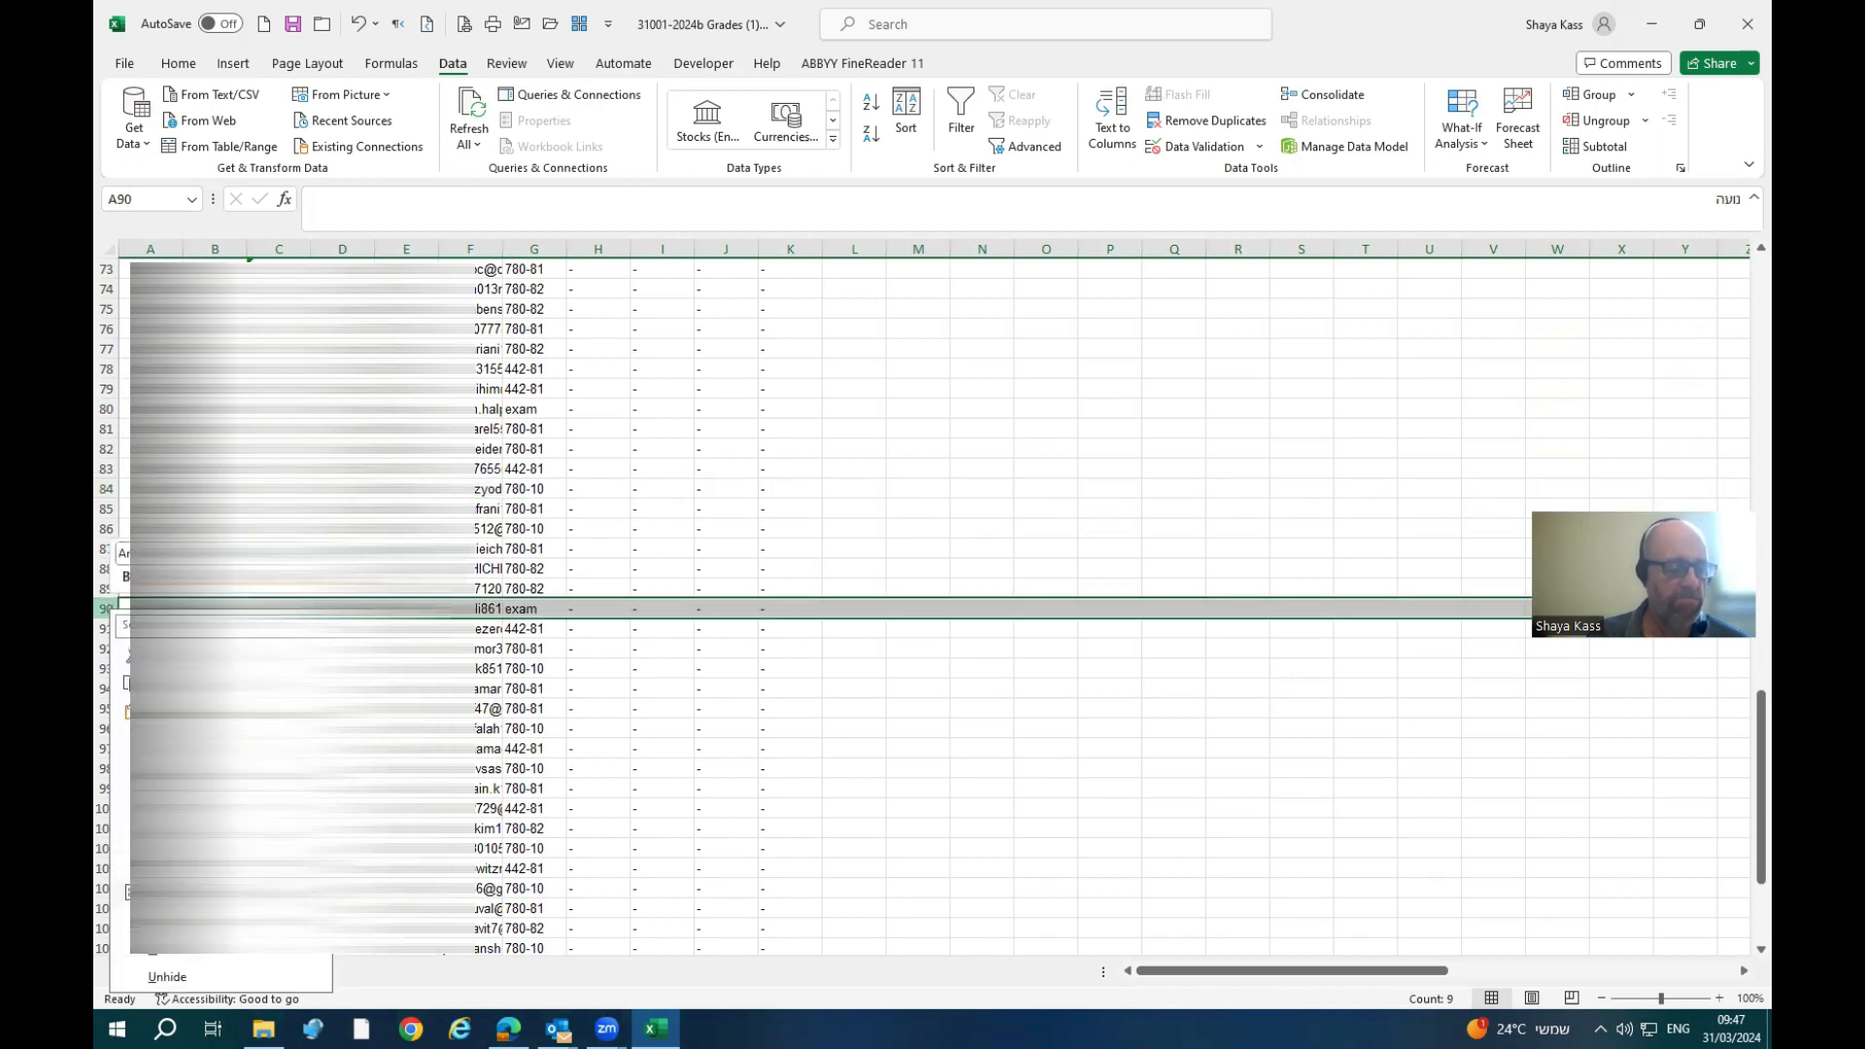
left_click(175, 837)
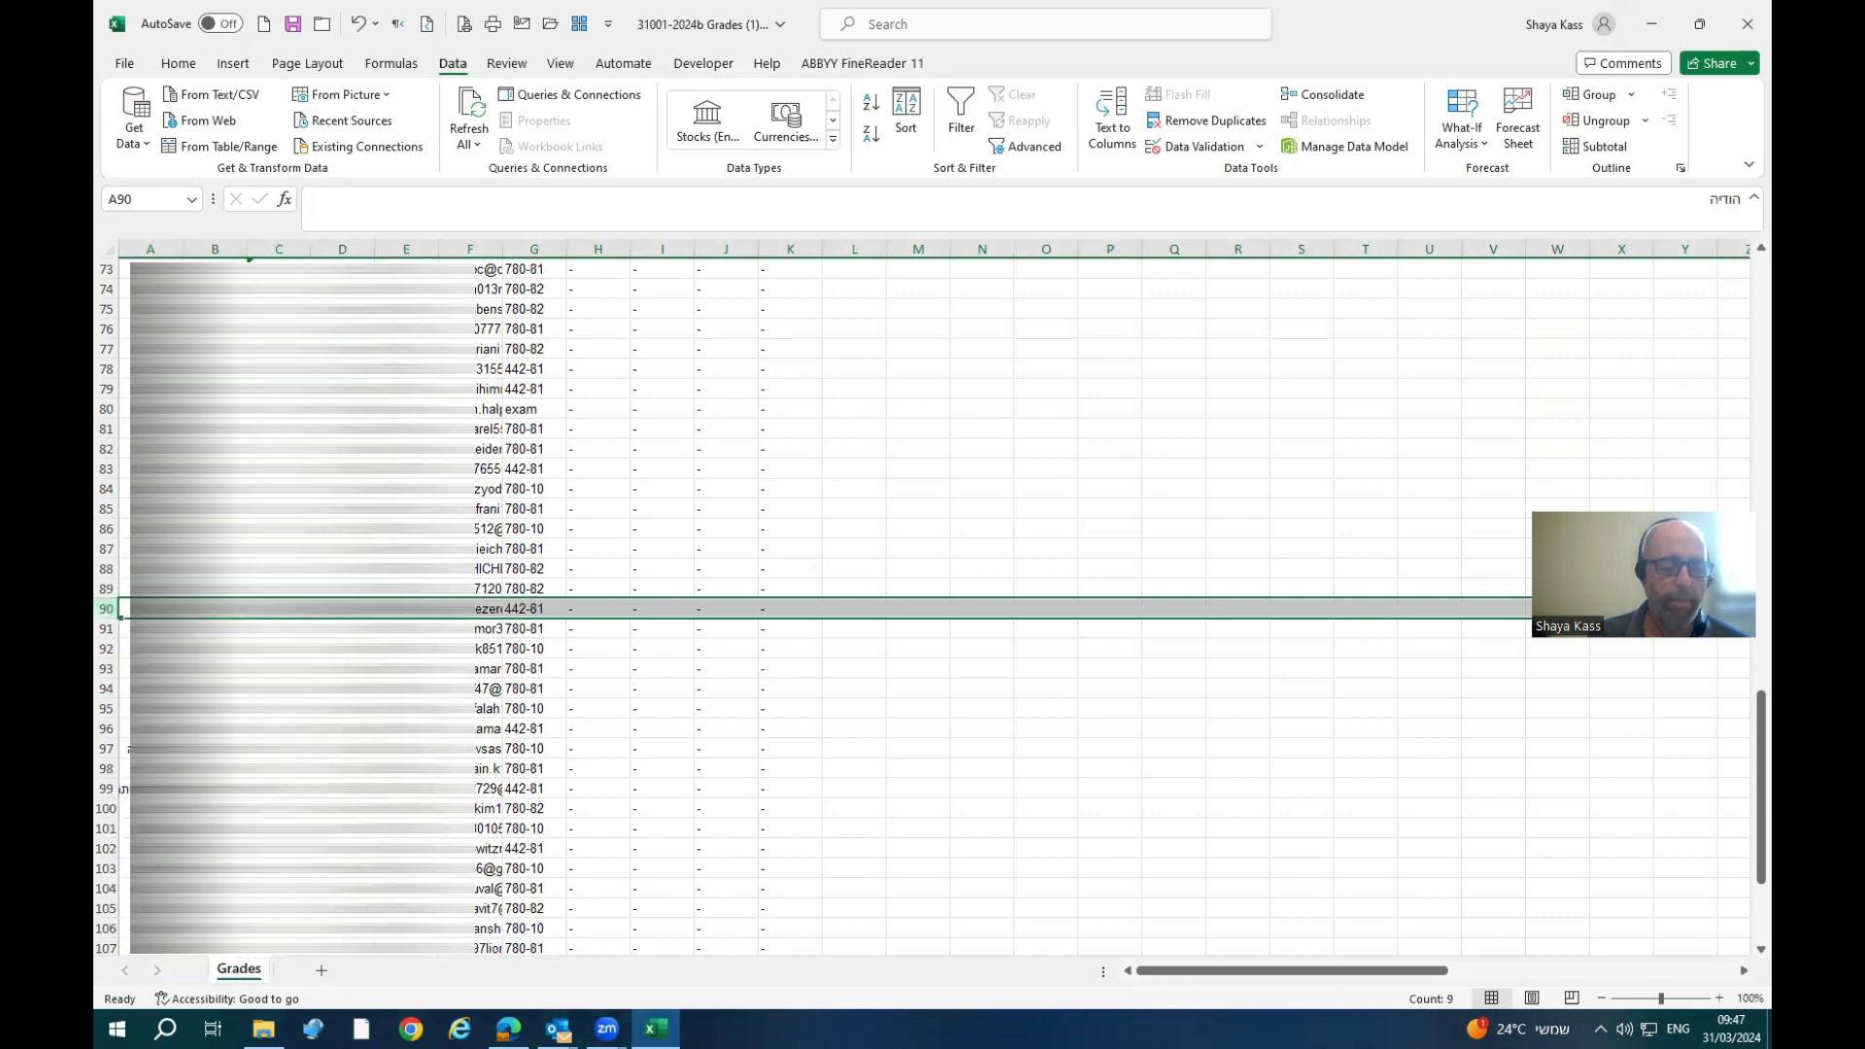
- Delete the last two exam-group students at the end of the list, row 109 and the final row 110
scroll(175, 837, "down", 3)
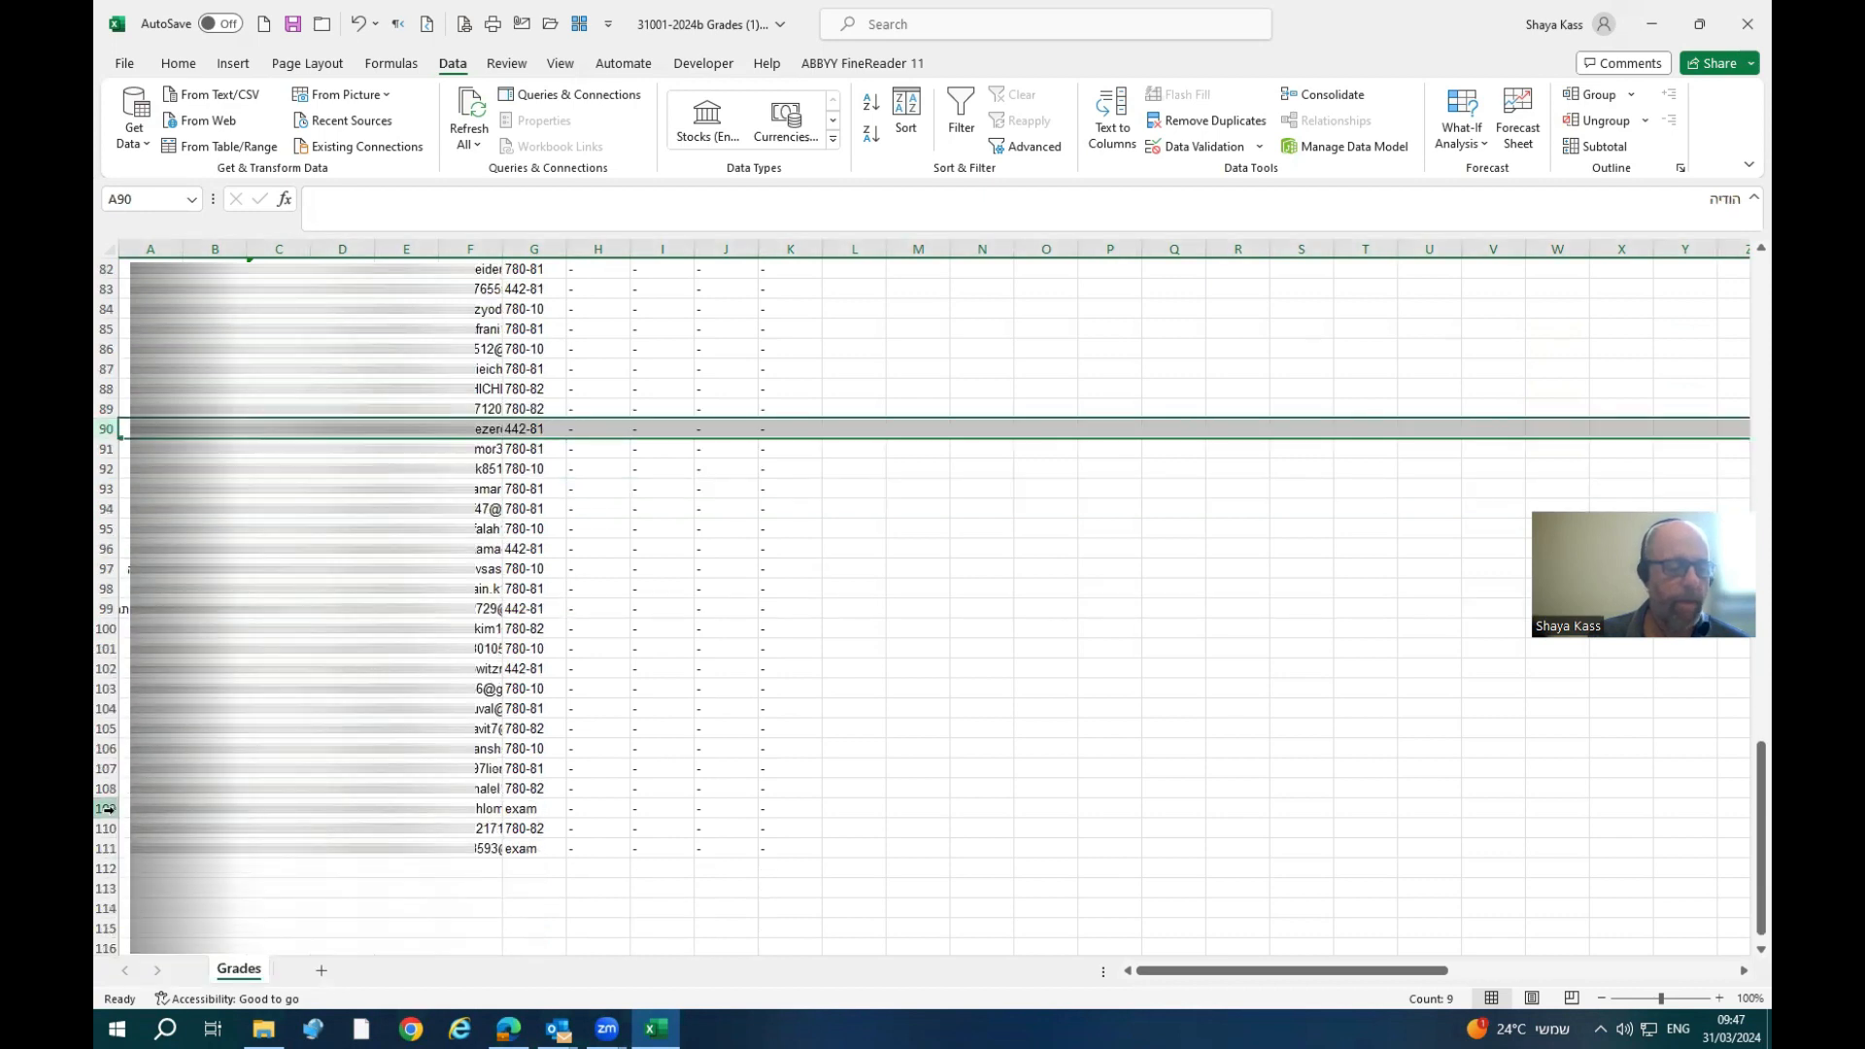
left_click(107, 809)
right_click(107, 808)
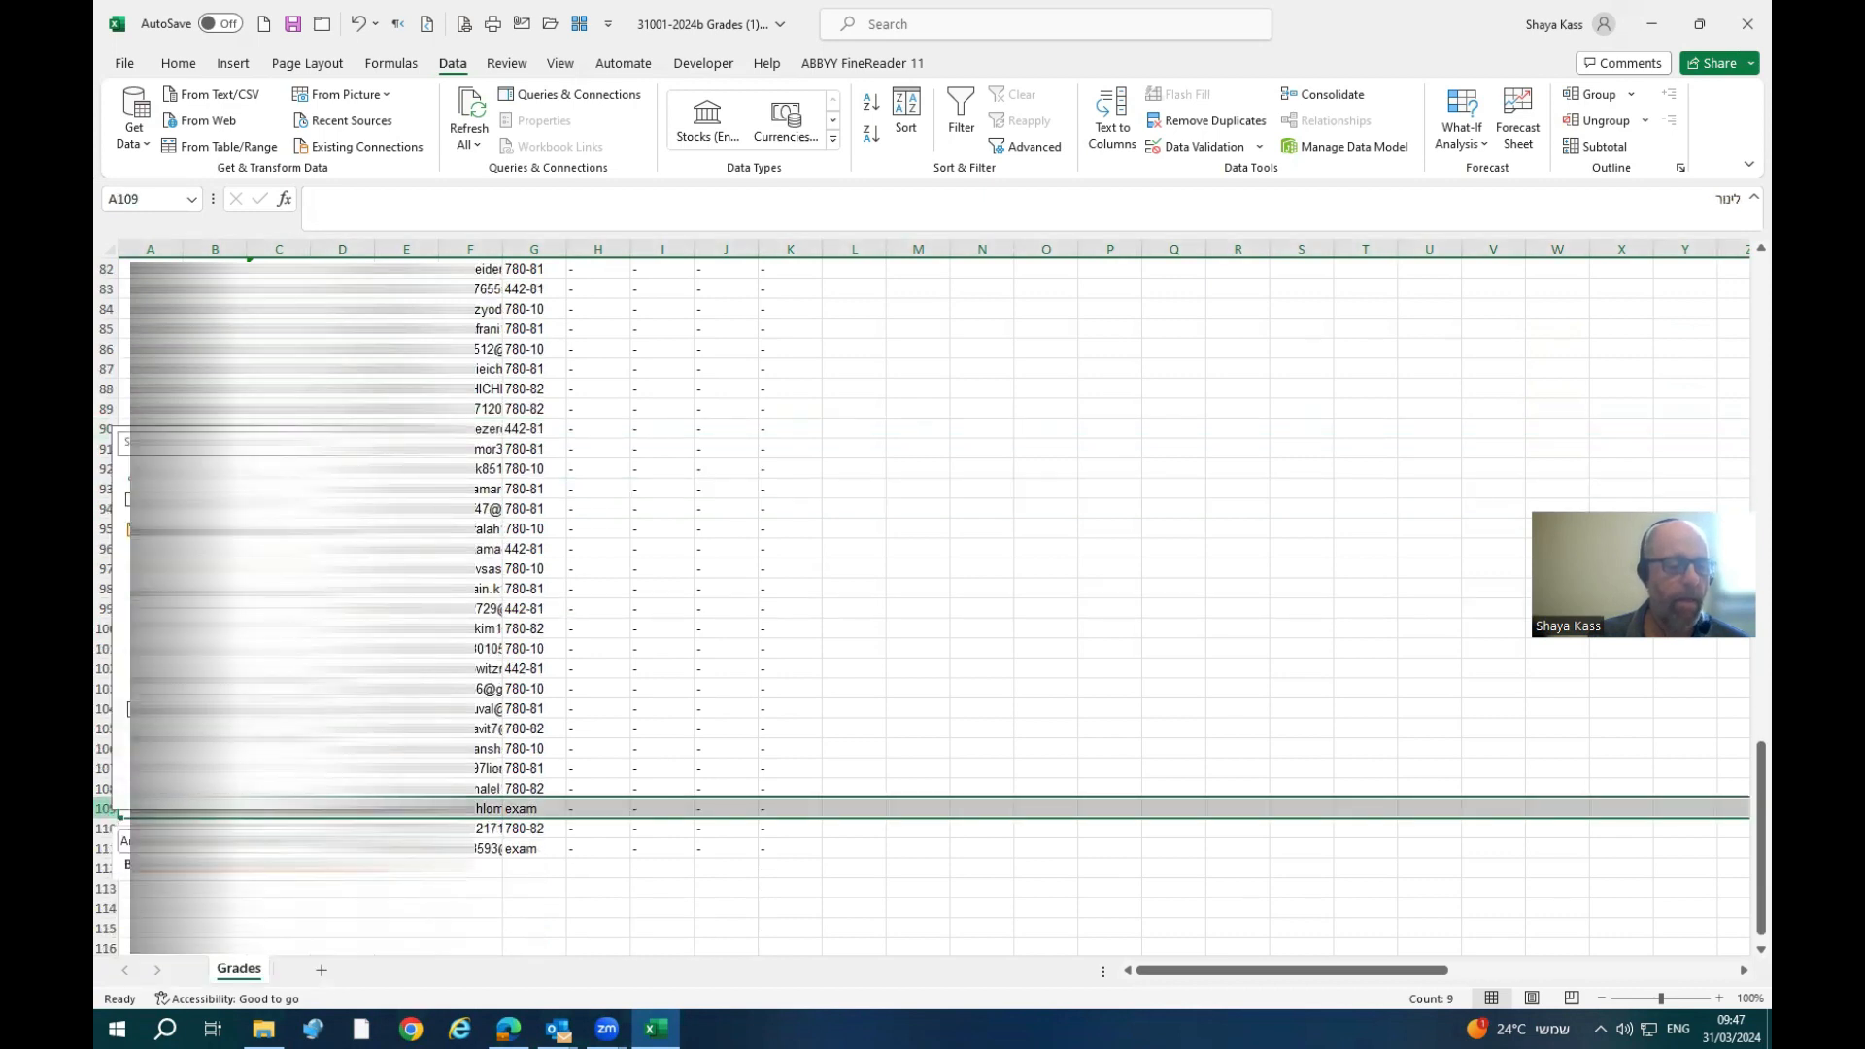
left_click(175, 653)
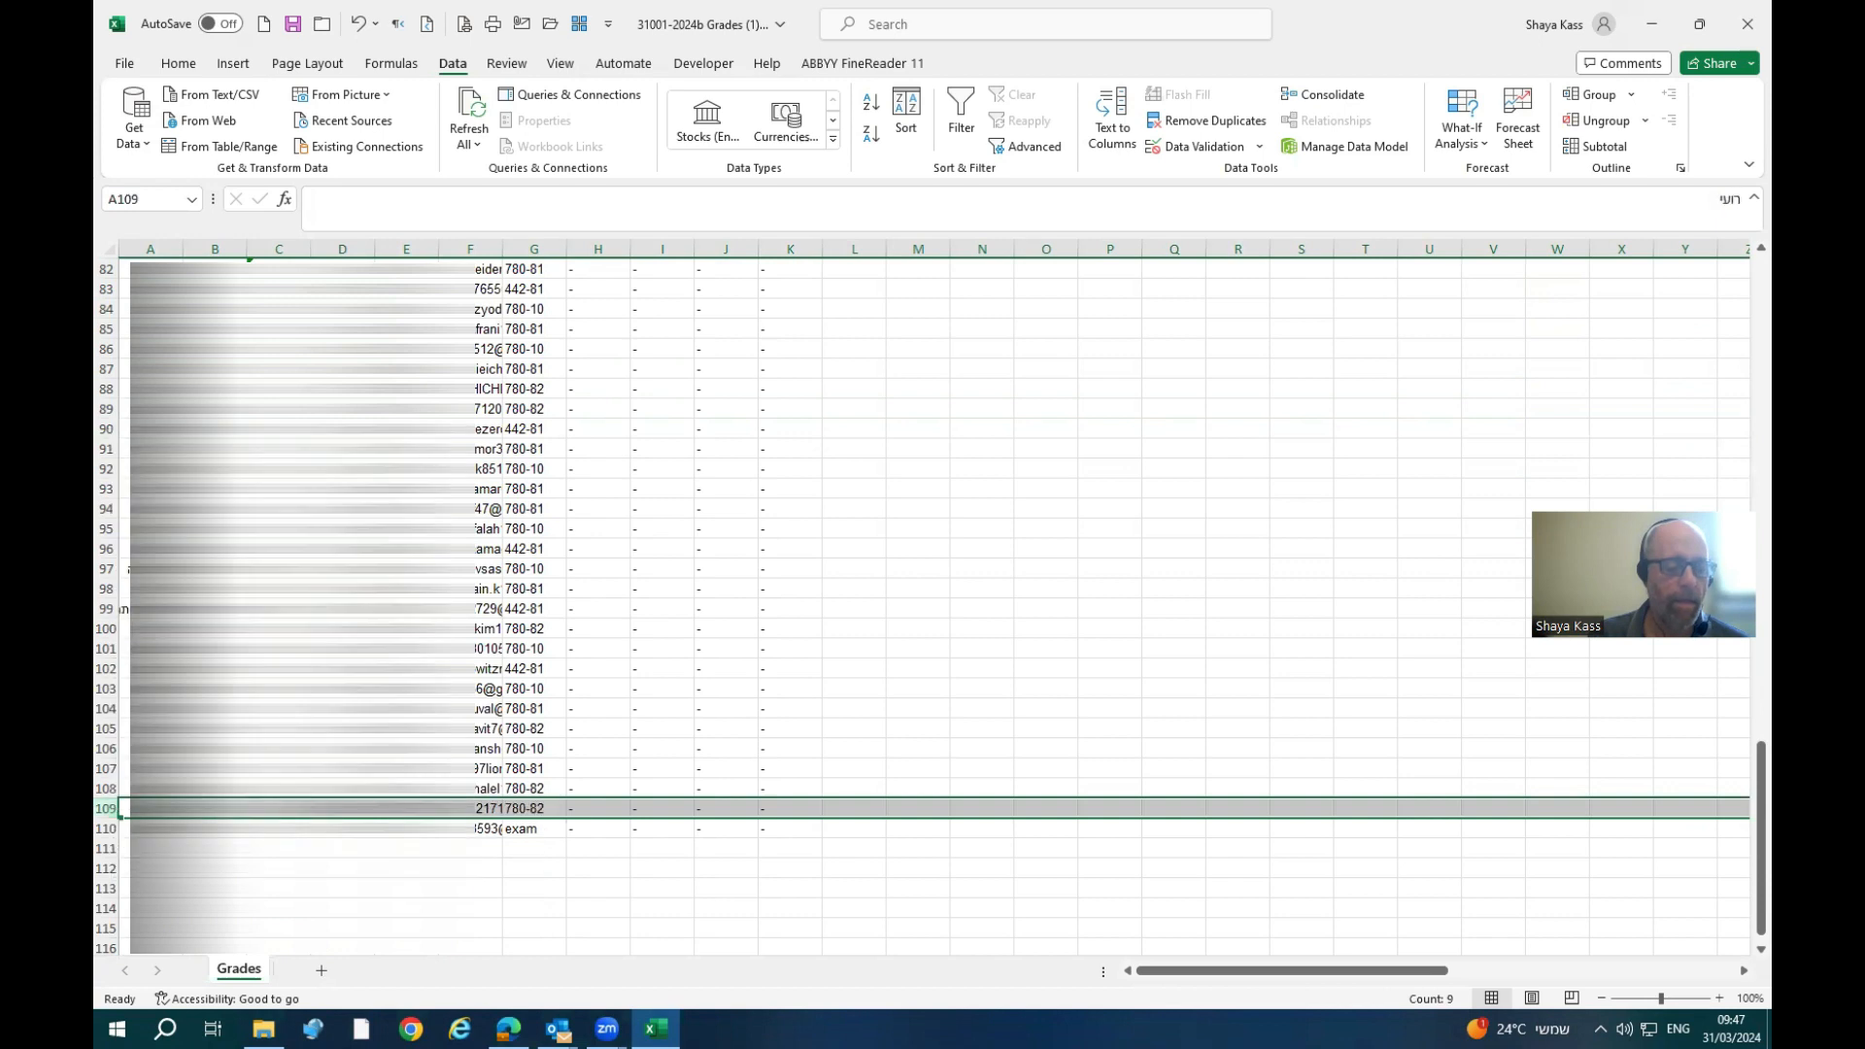
left_click(108, 826)
right_click(108, 827)
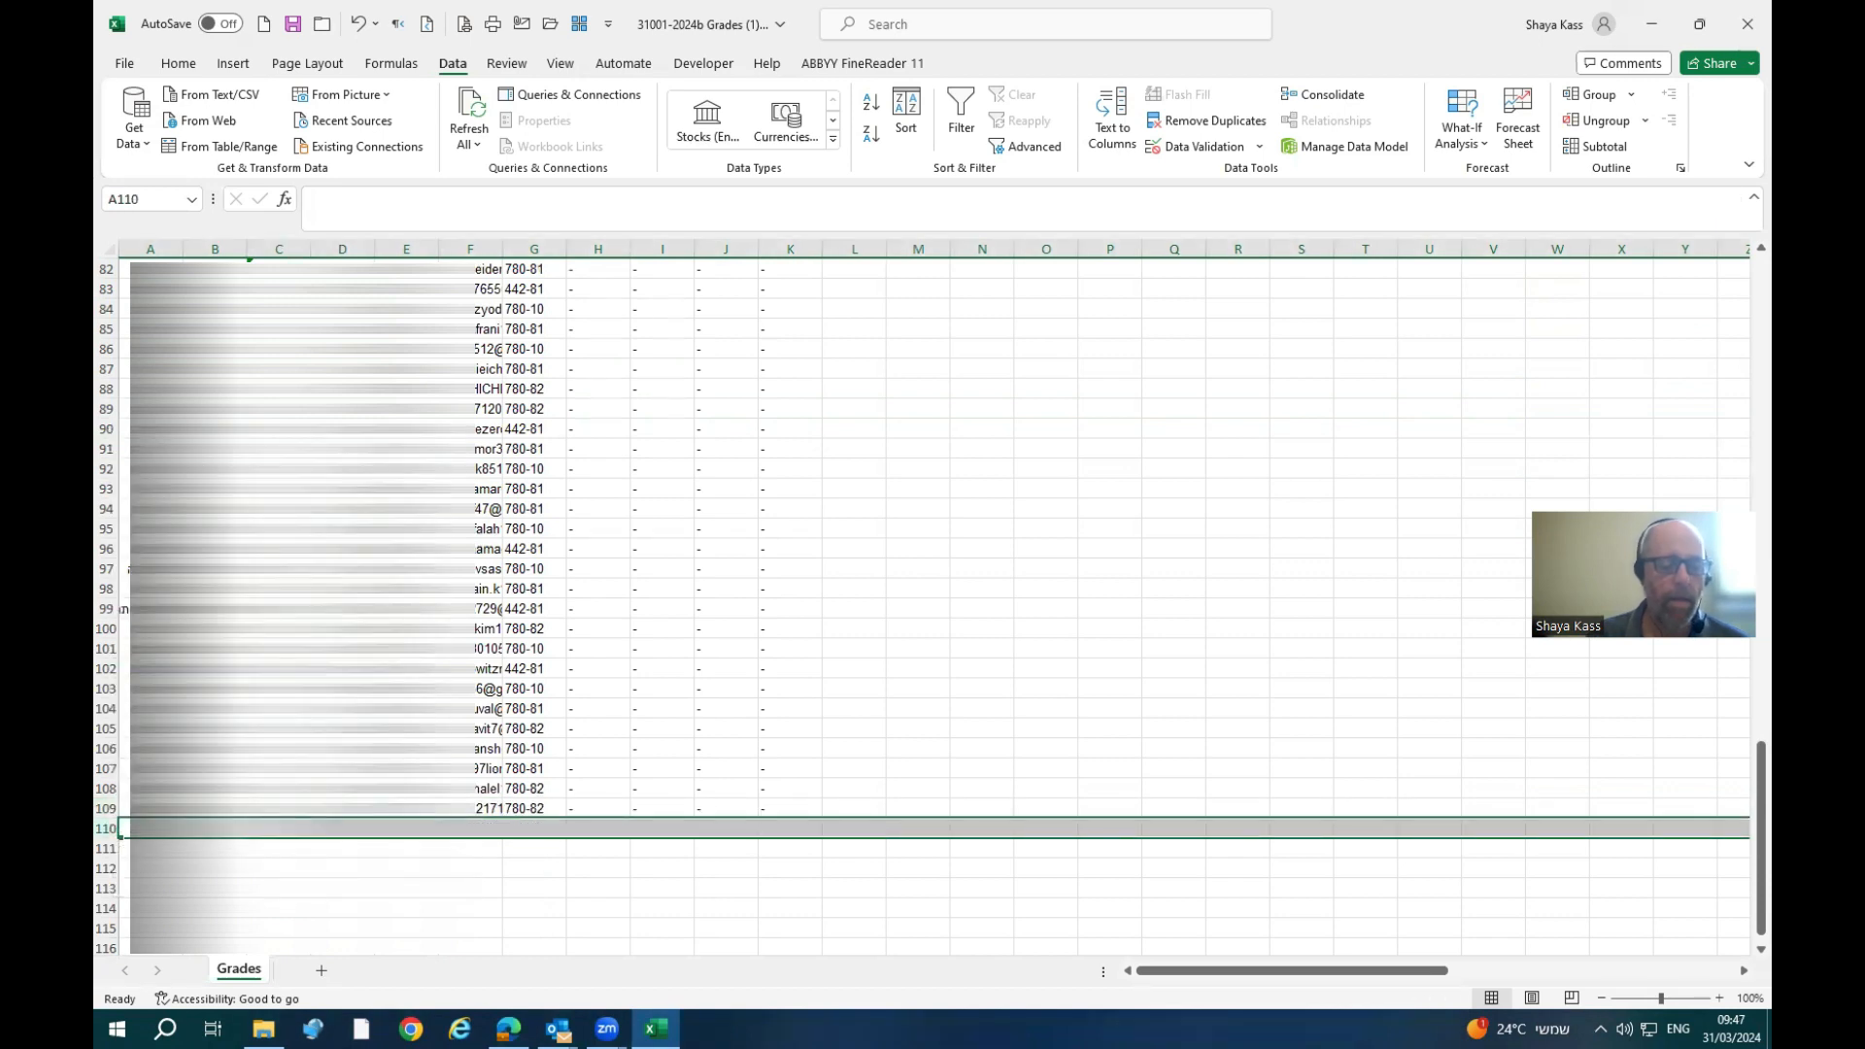
- Delete the remaining exam-group student in row 80 from the students without homework grades
scroll(492, 741, "up", 4)
scroll(492, 741, "up", 6)
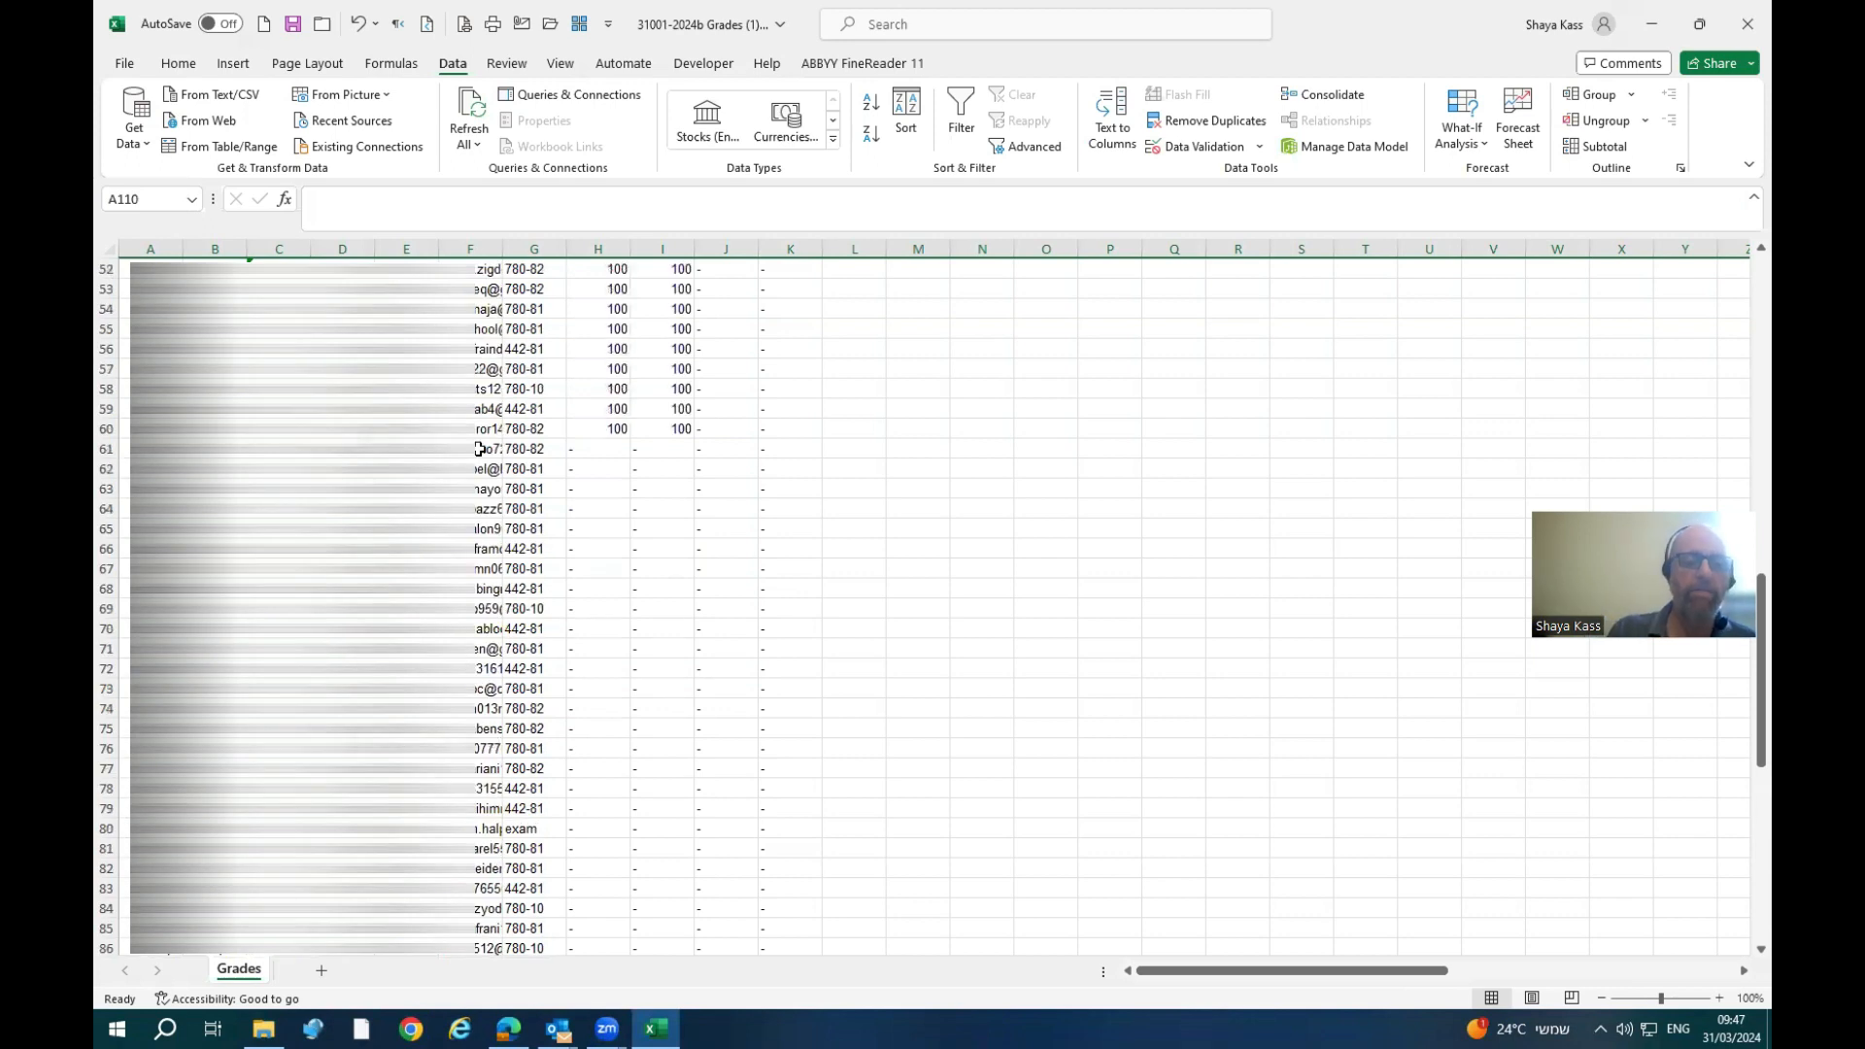
left_click_drag(476, 447, 476, 908)
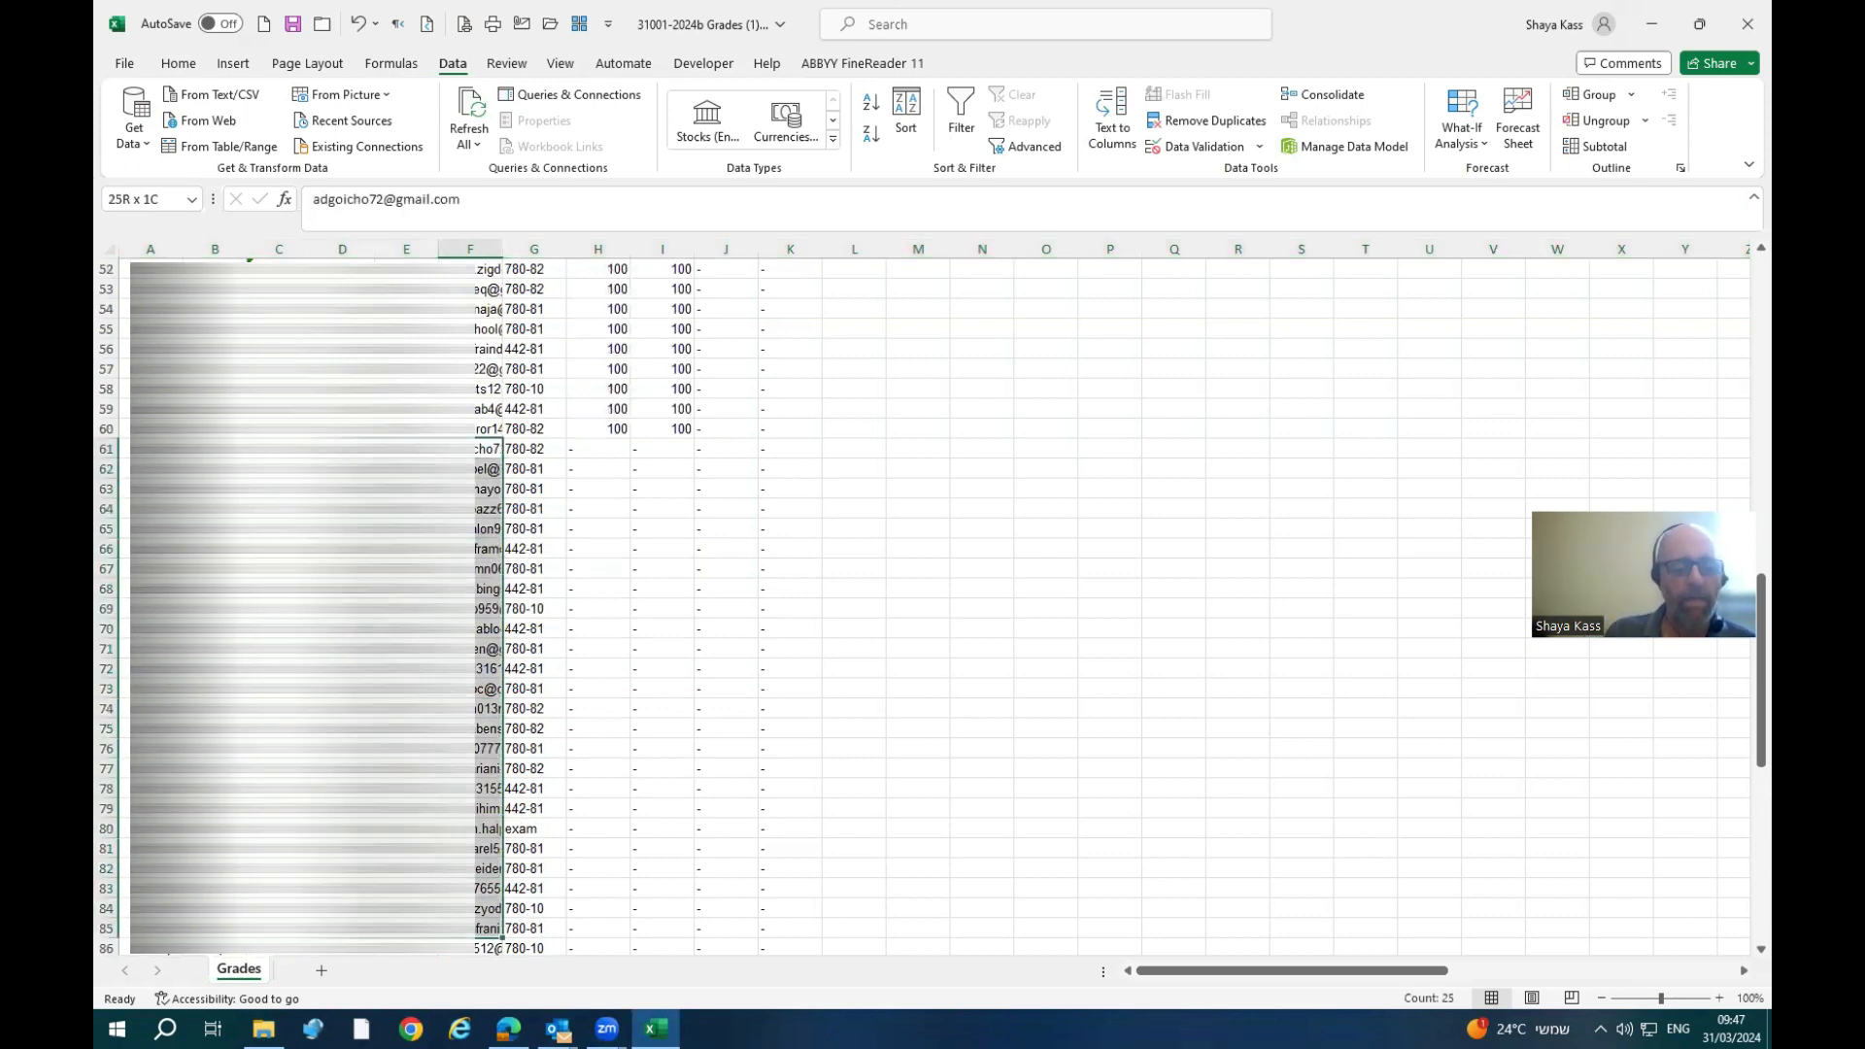
left_click(107, 829)
right_click(107, 829)
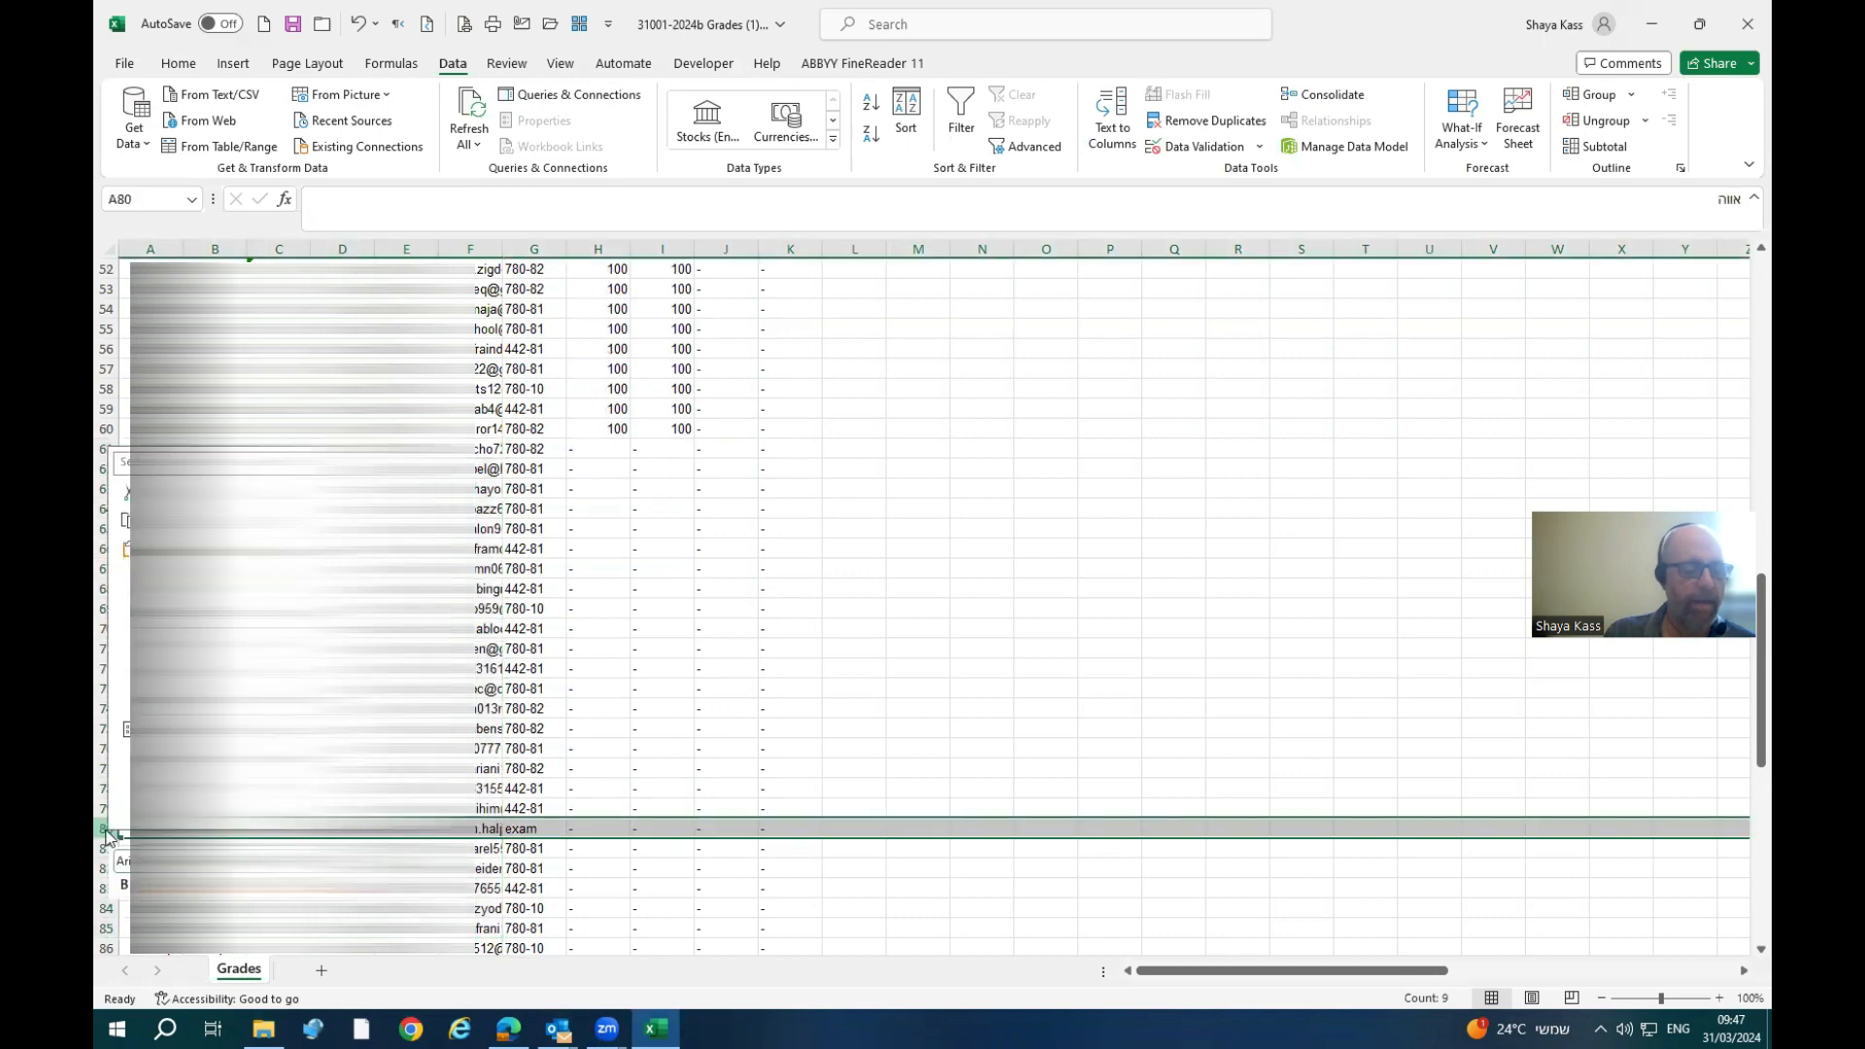
left_click(118, 677)
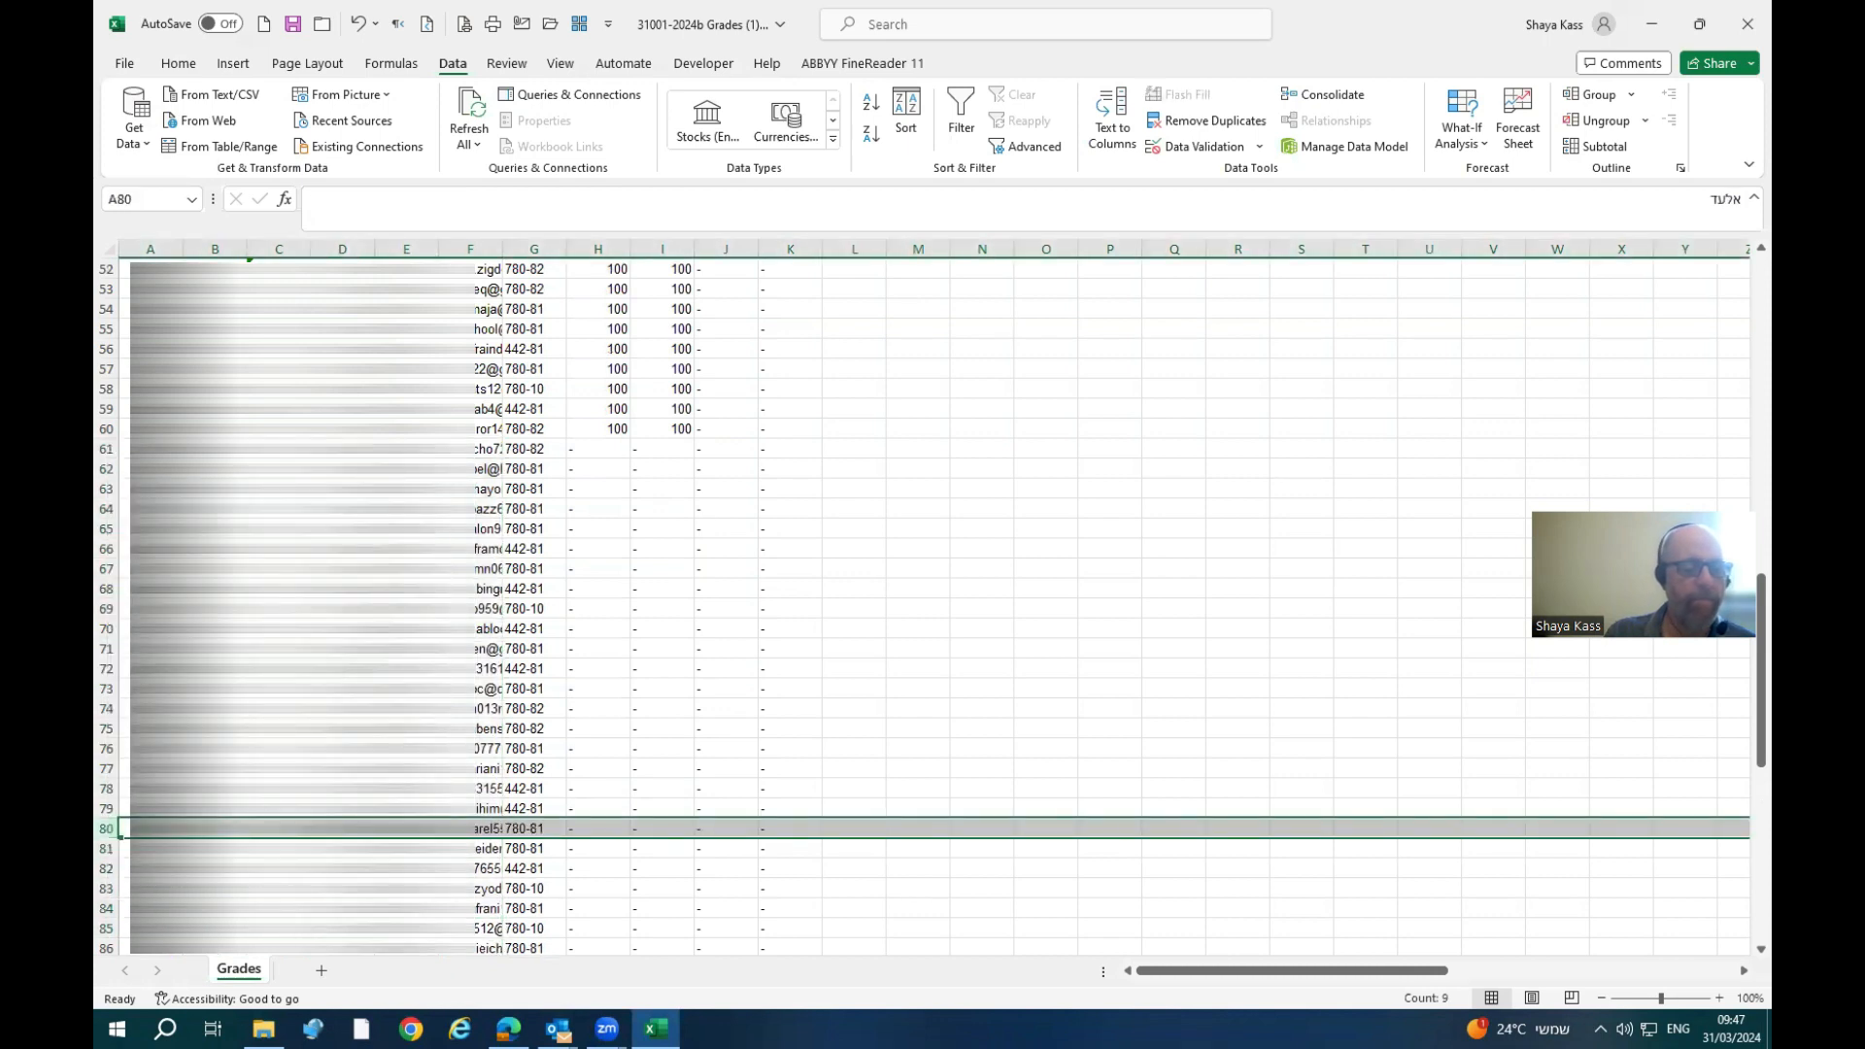
- Copy the email addresses of the remaining students without homework grades, cells F61 to F108
left_click(492, 509)
left_click_drag(479, 453, 483, 909)
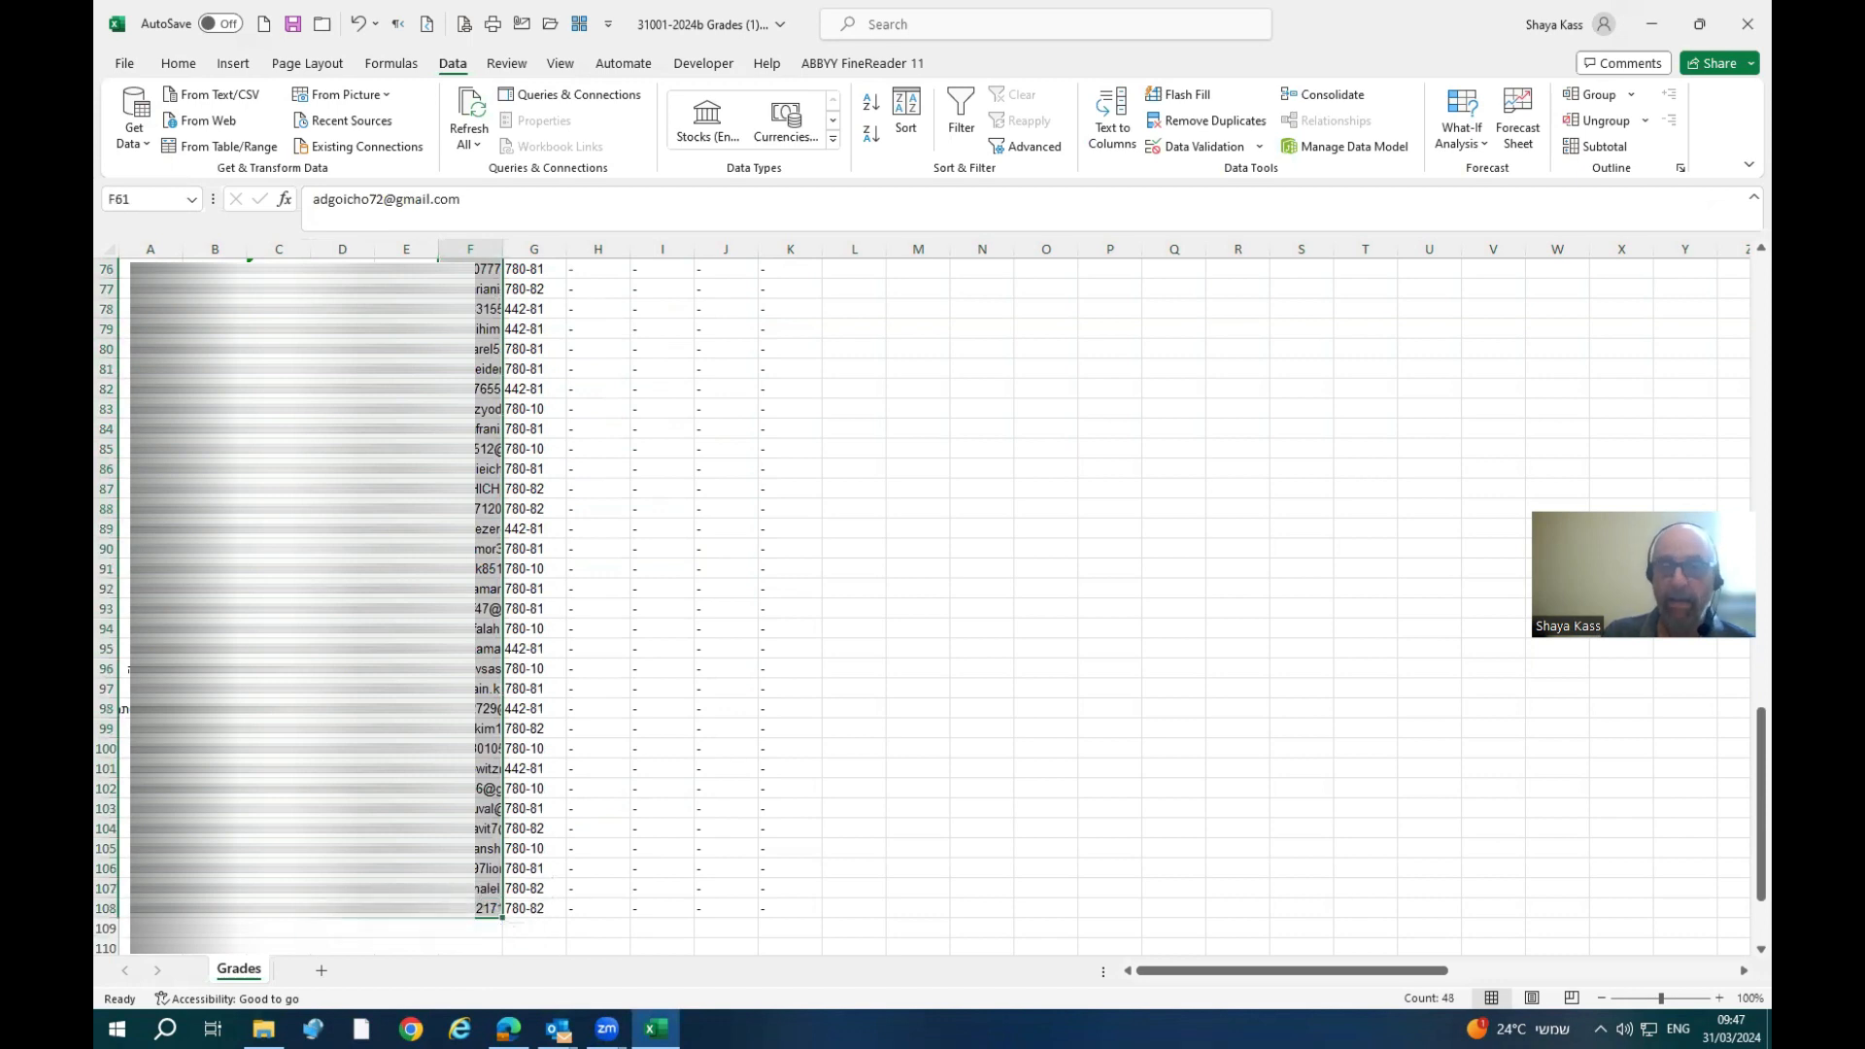
right_click(476, 463)
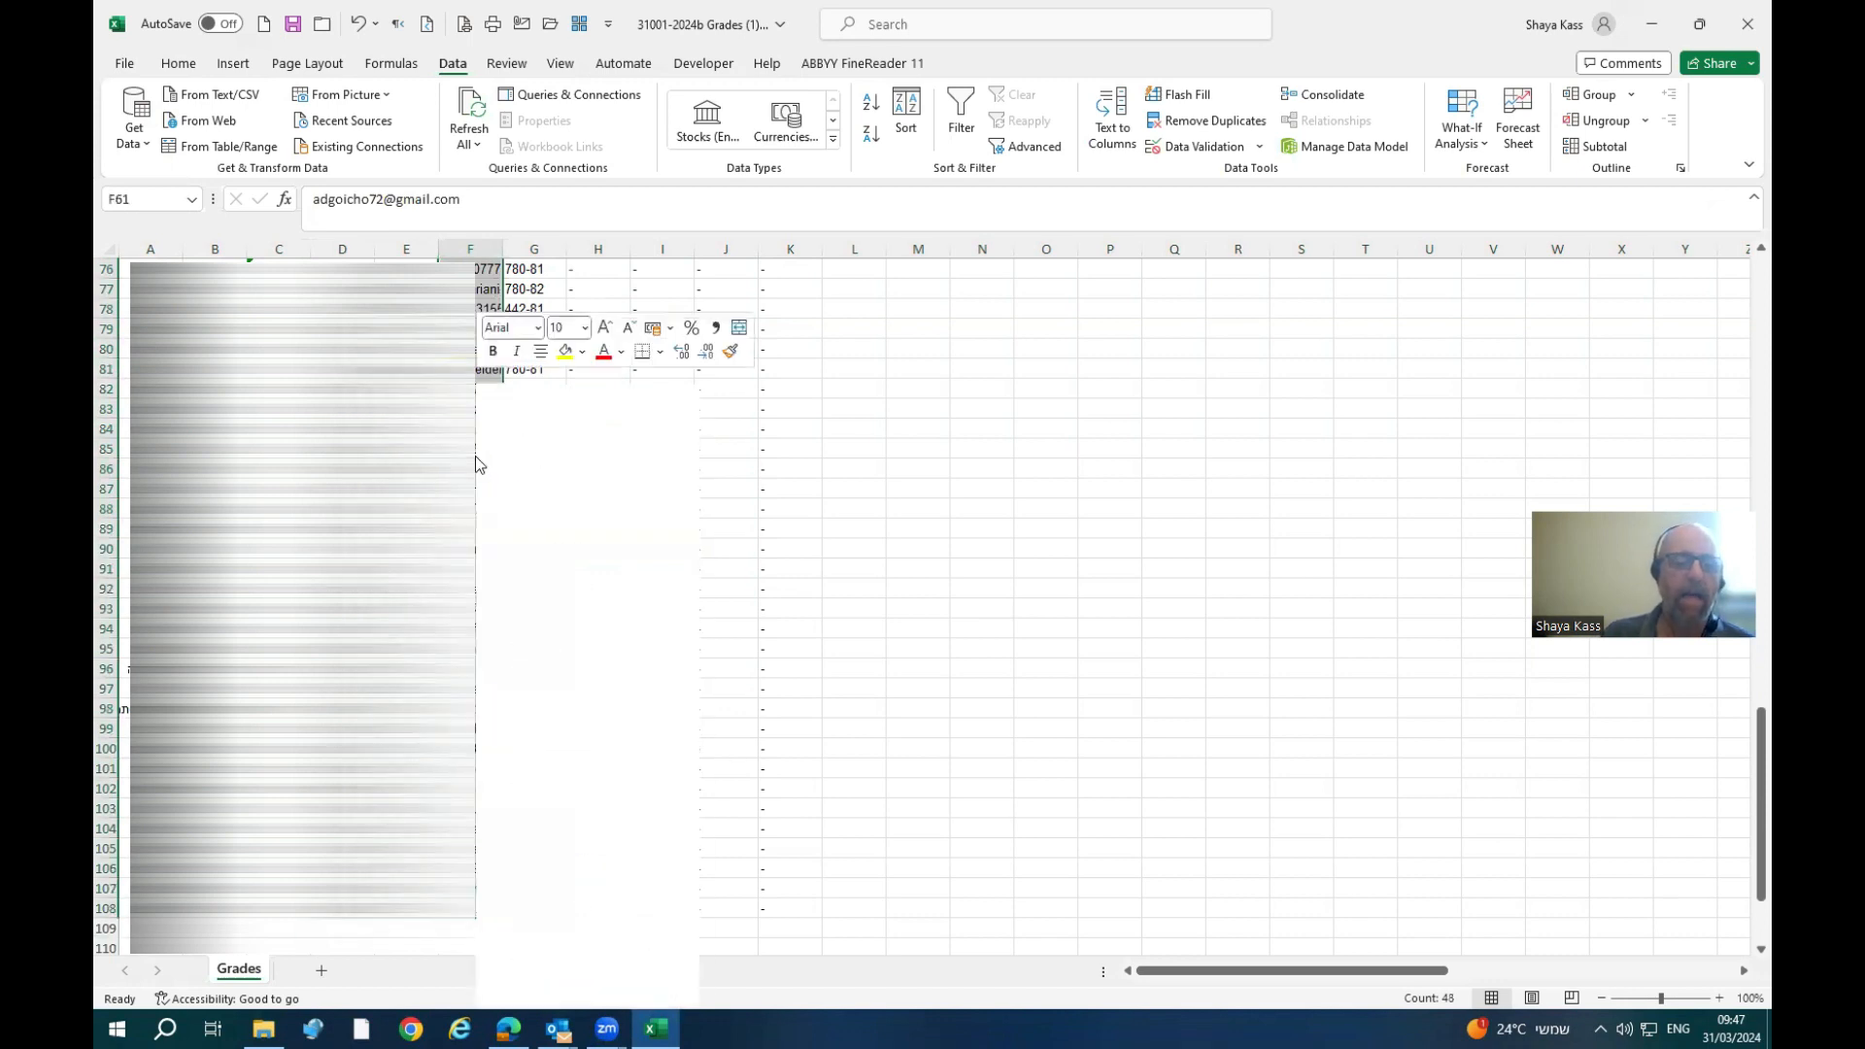
left_click(529, 459)
- Switch to the untitled Outlook message and paste the copied student addresses as Bcc recipients, without any address book entry
scroll(533, 583, "up", 10)
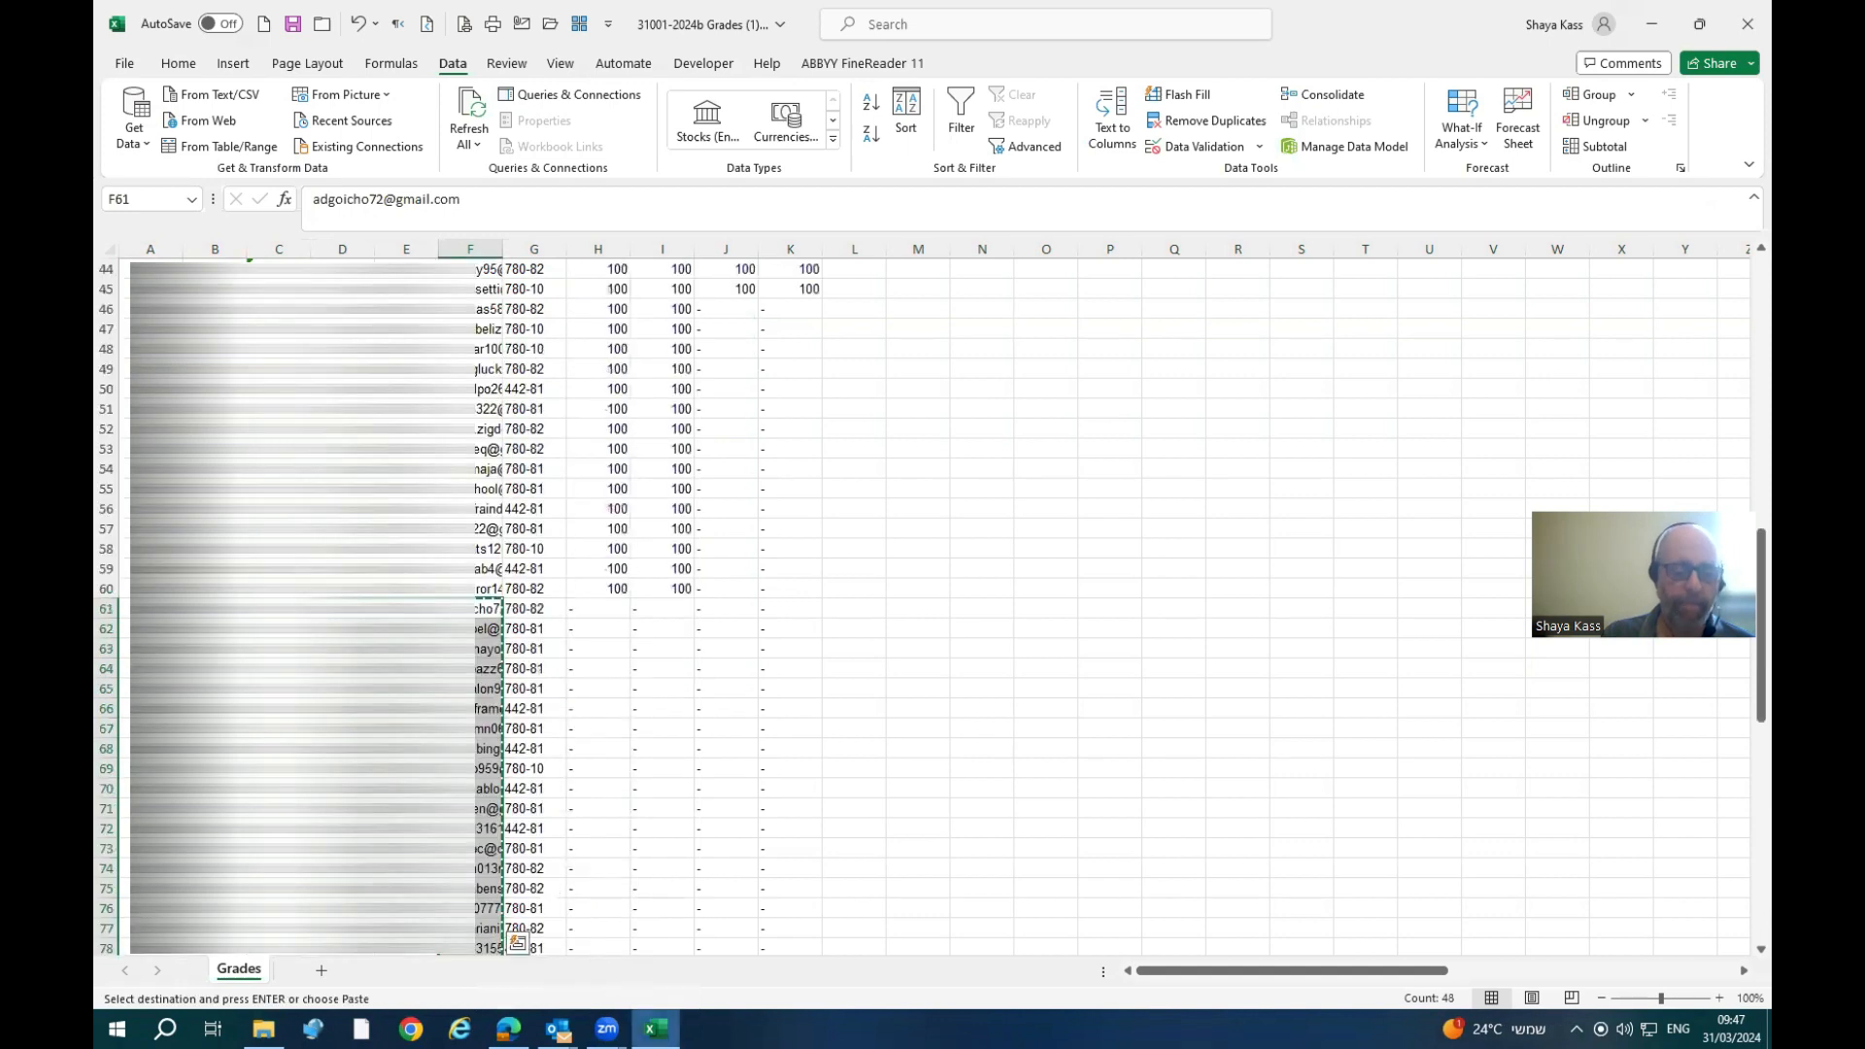
mouse_move(559, 1029)
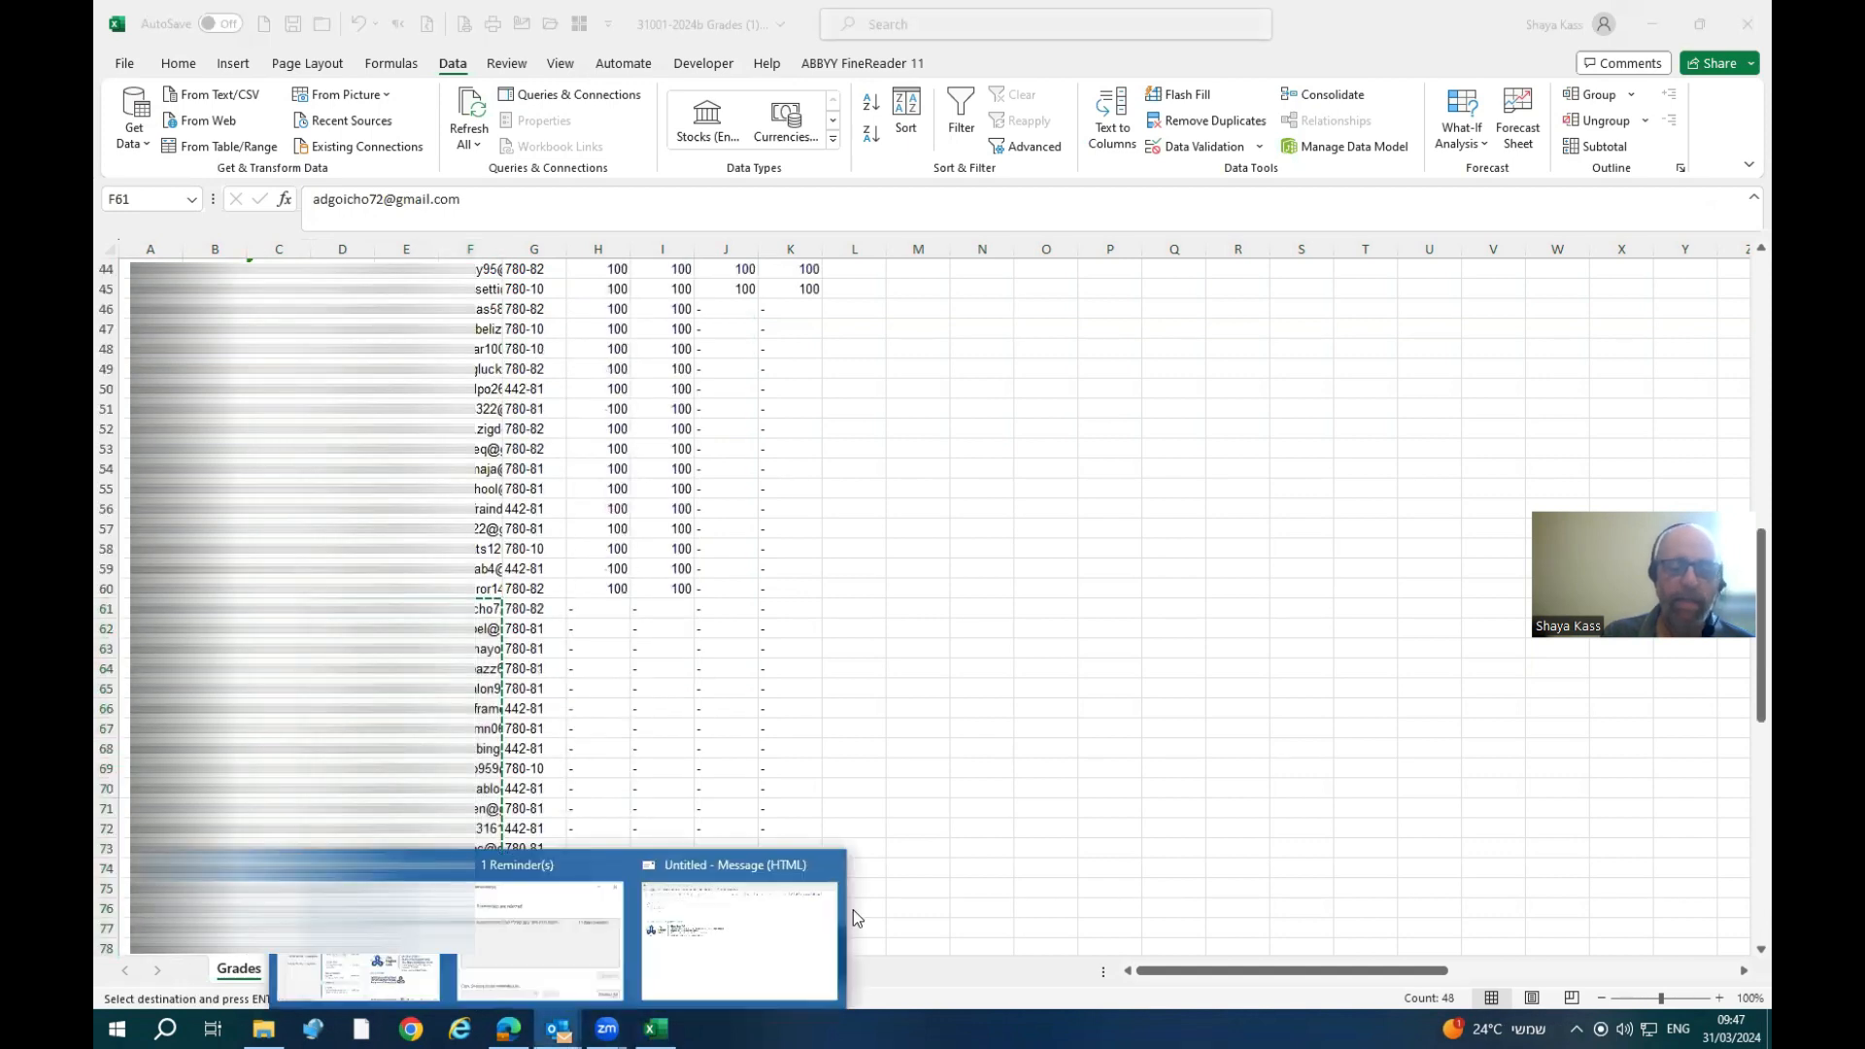
left_click(743, 930)
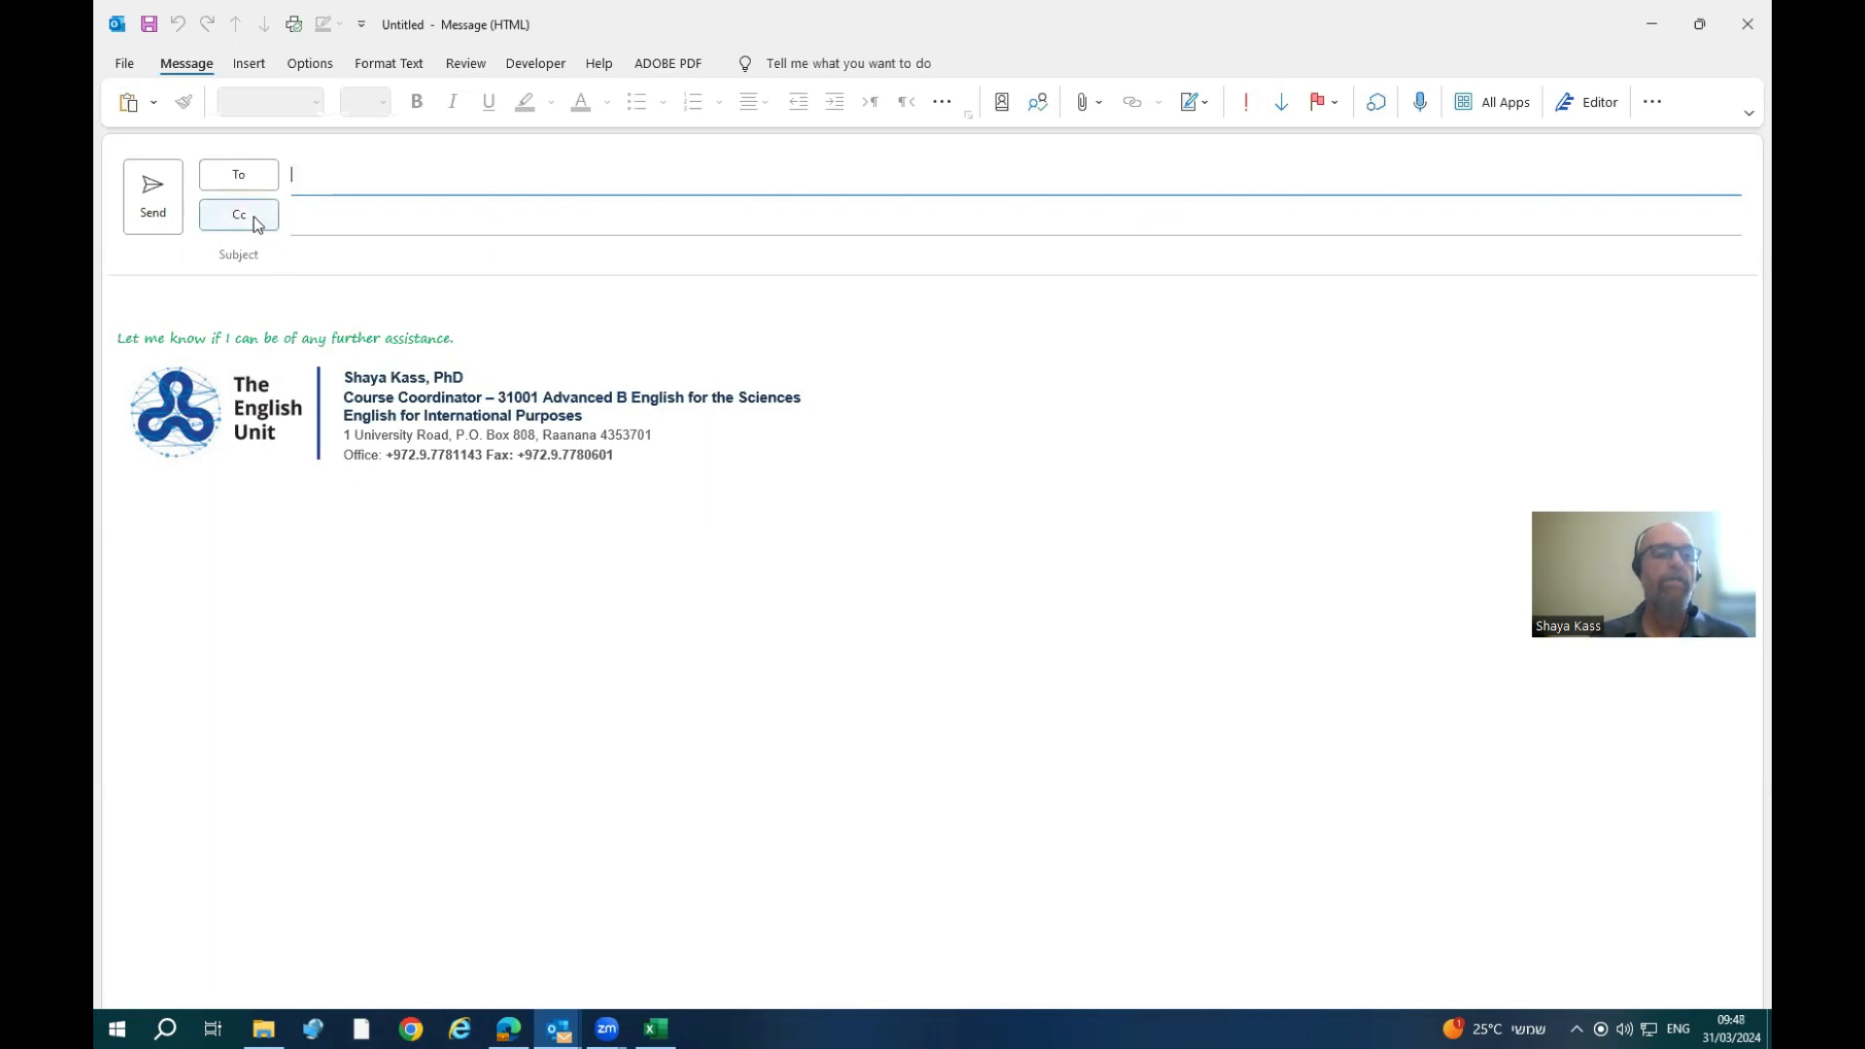
left_click(248, 180)
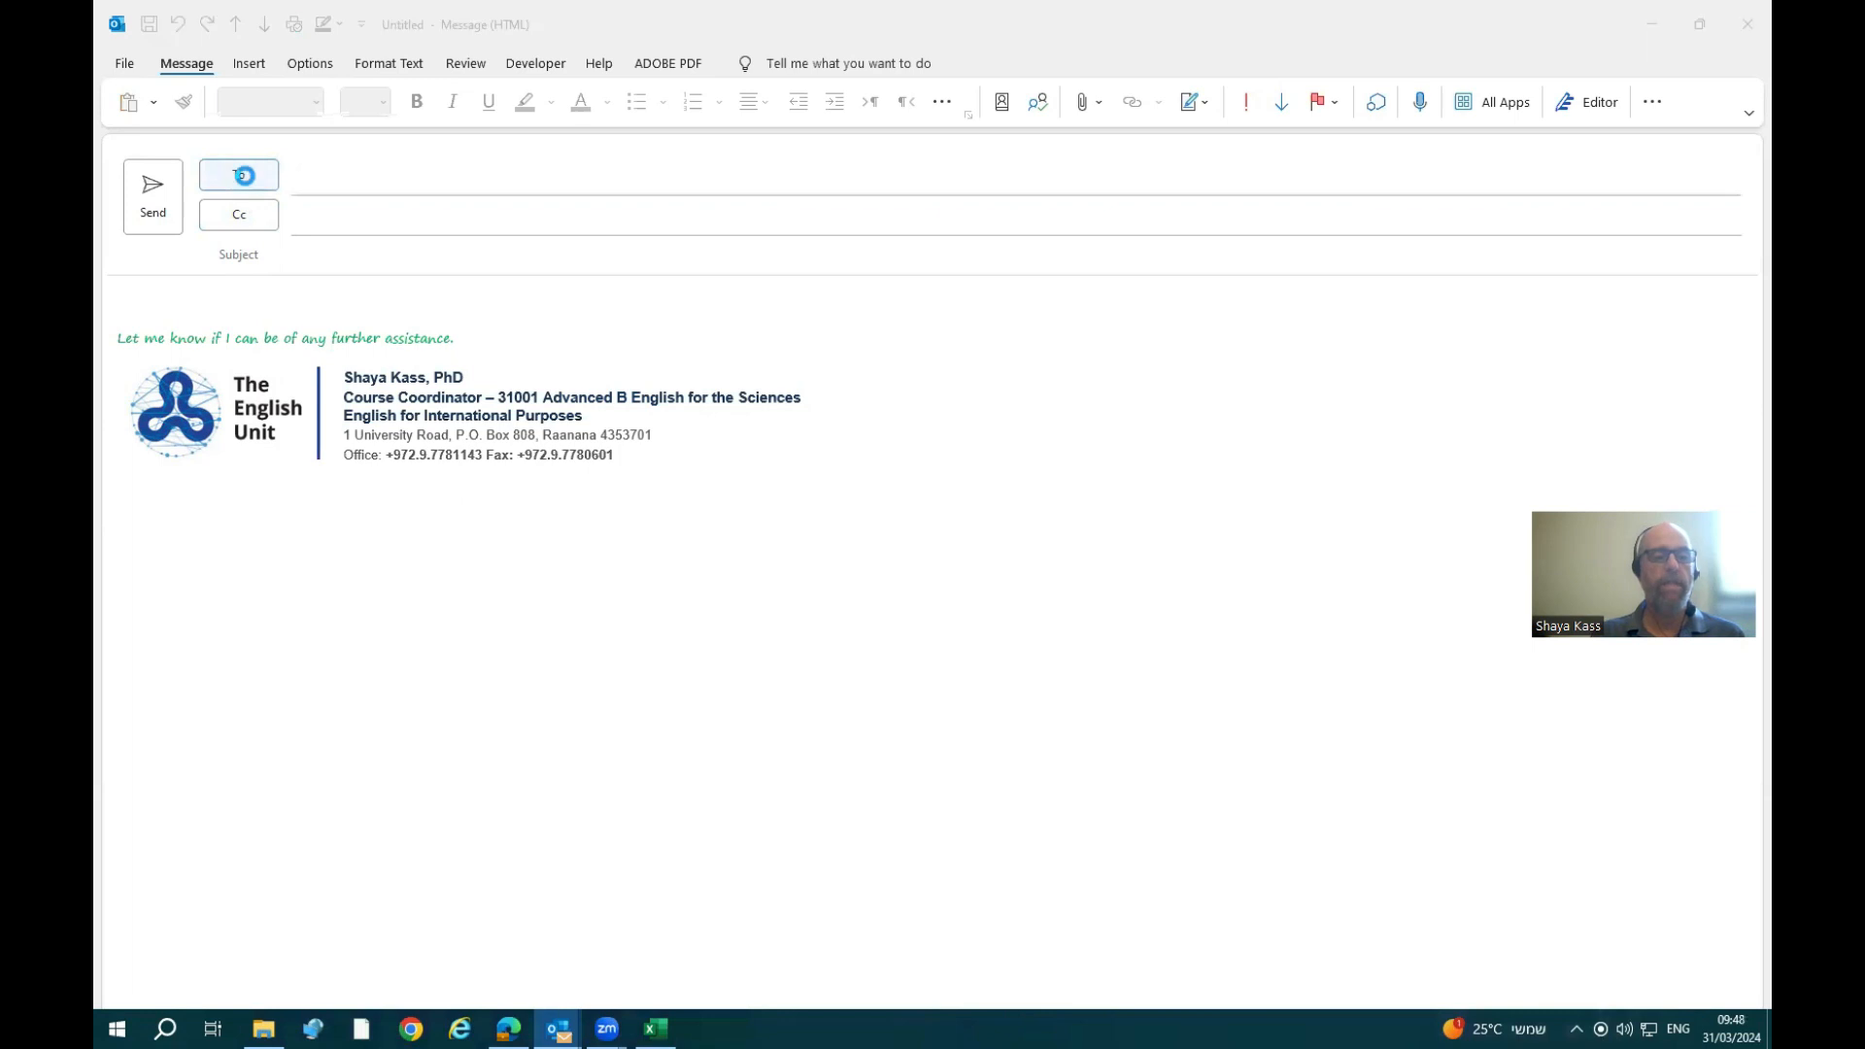
left_click(687, 680)
left_click(767, 682)
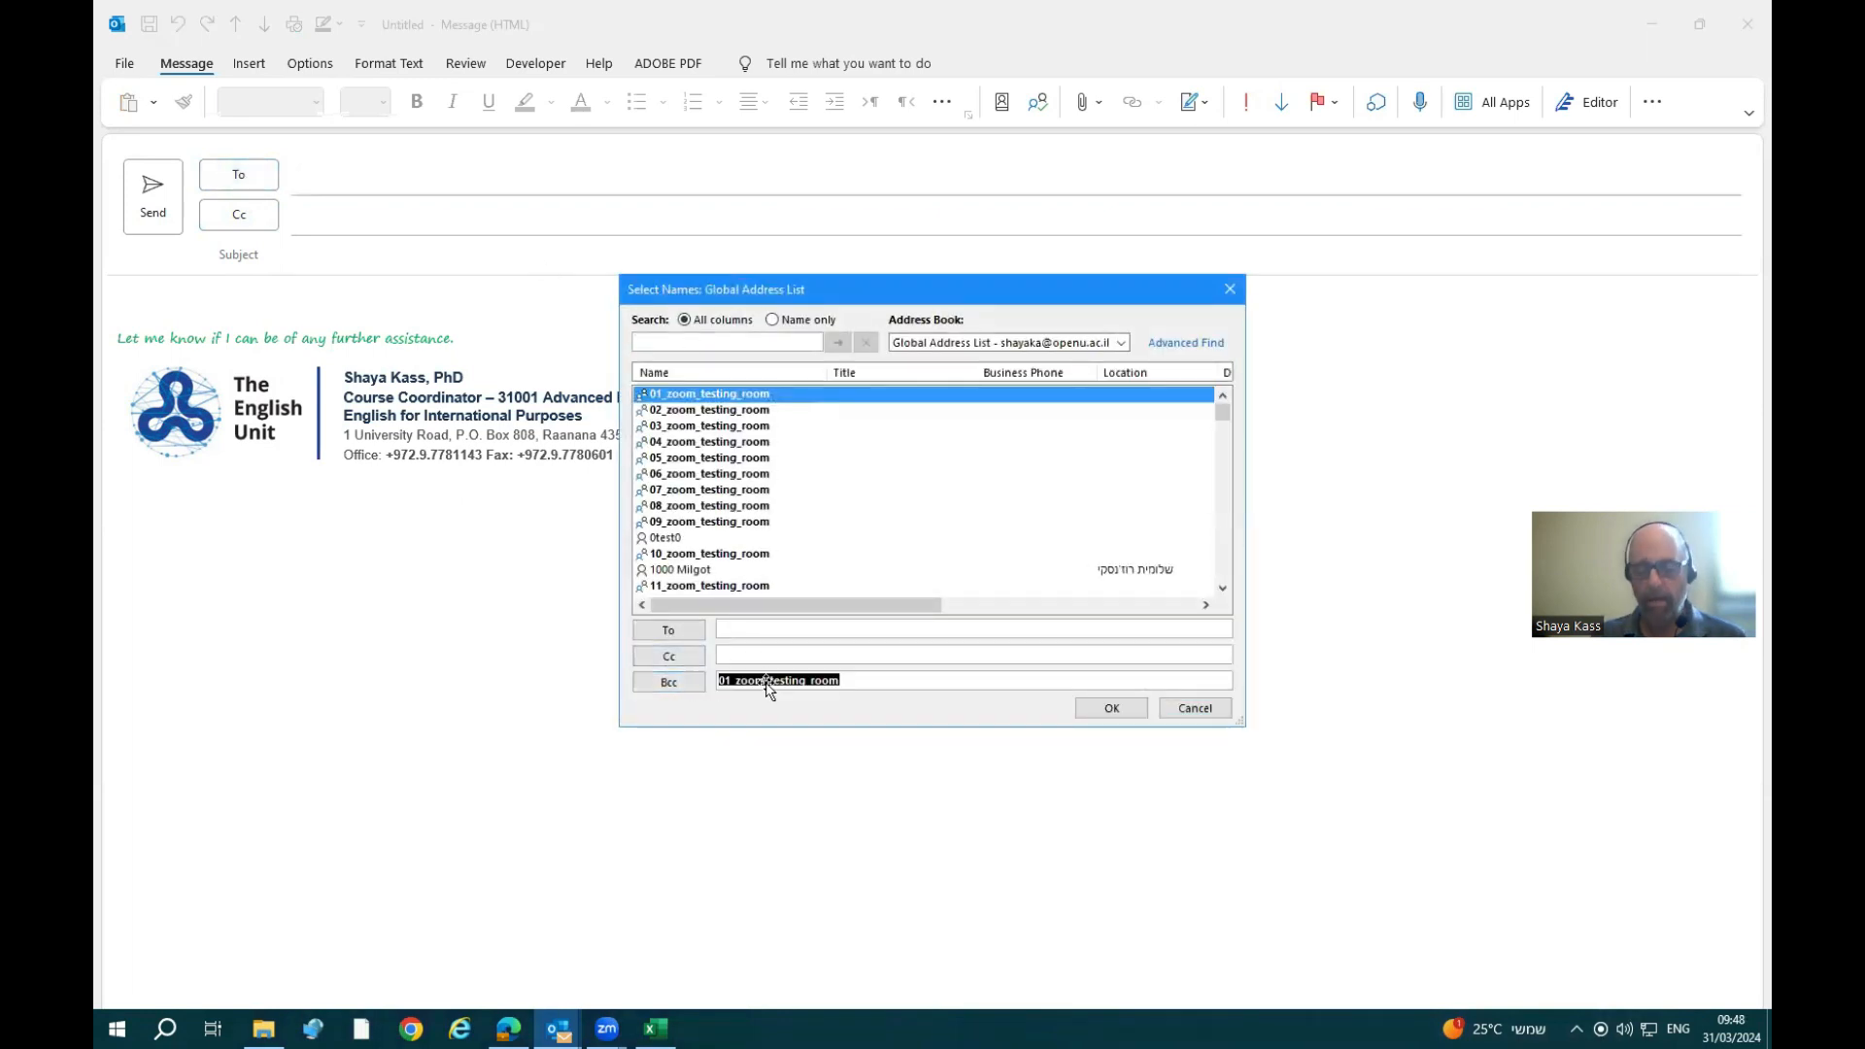
key("Delete")
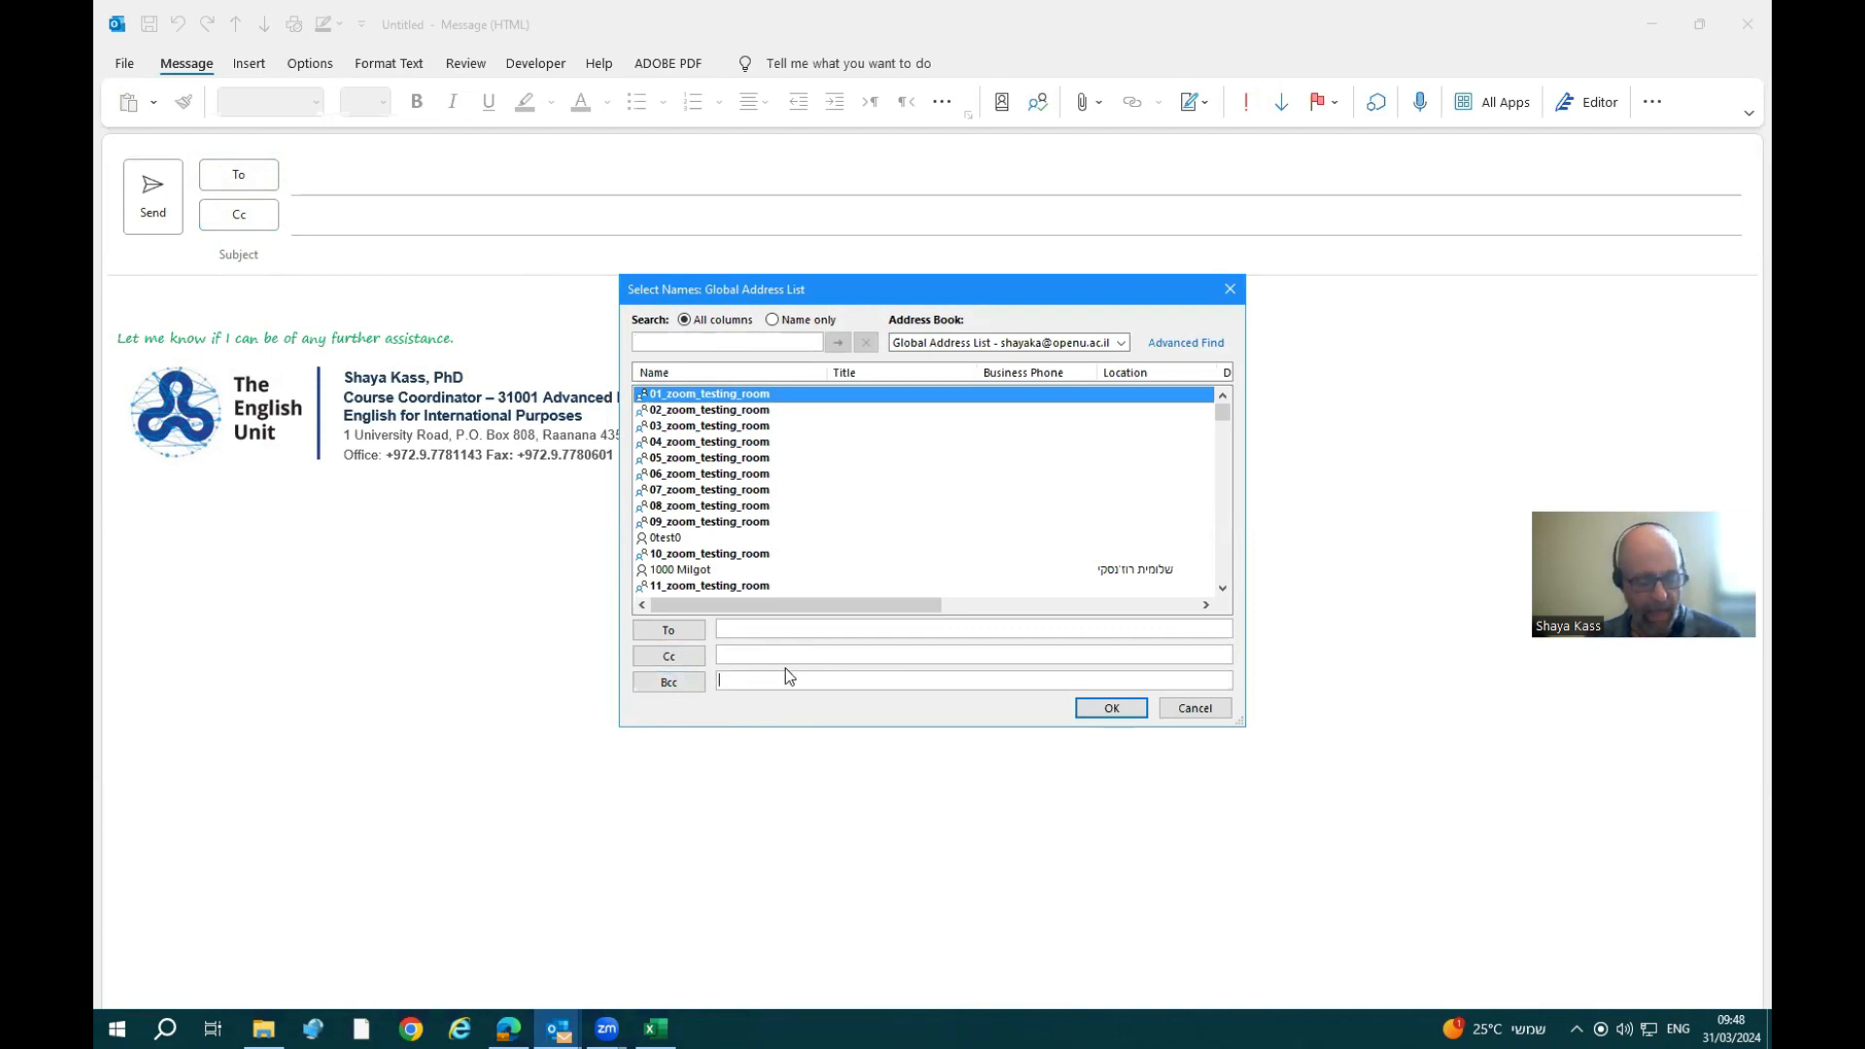
key("ctrl+v")
left_click(1111, 707)
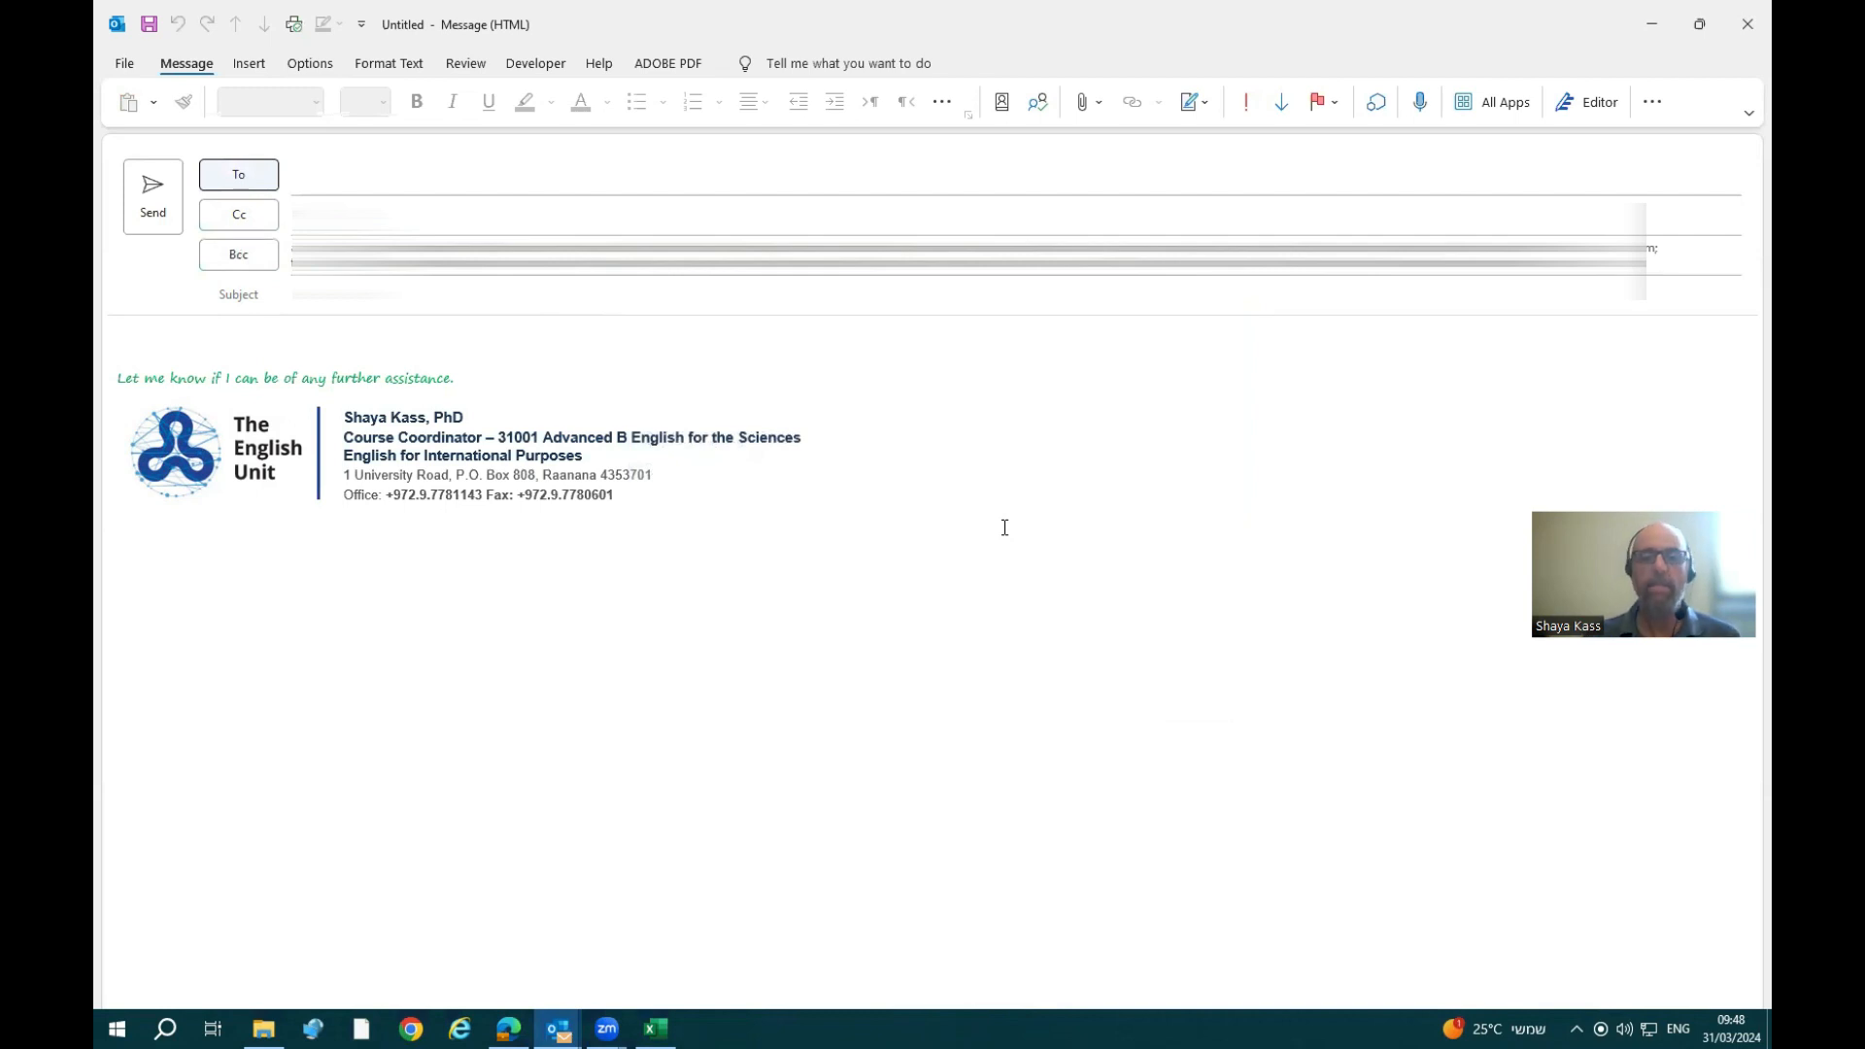
- Enter the sender's own name as the To recipient and set the message subject to "Homeworks"
left_click(497, 178)
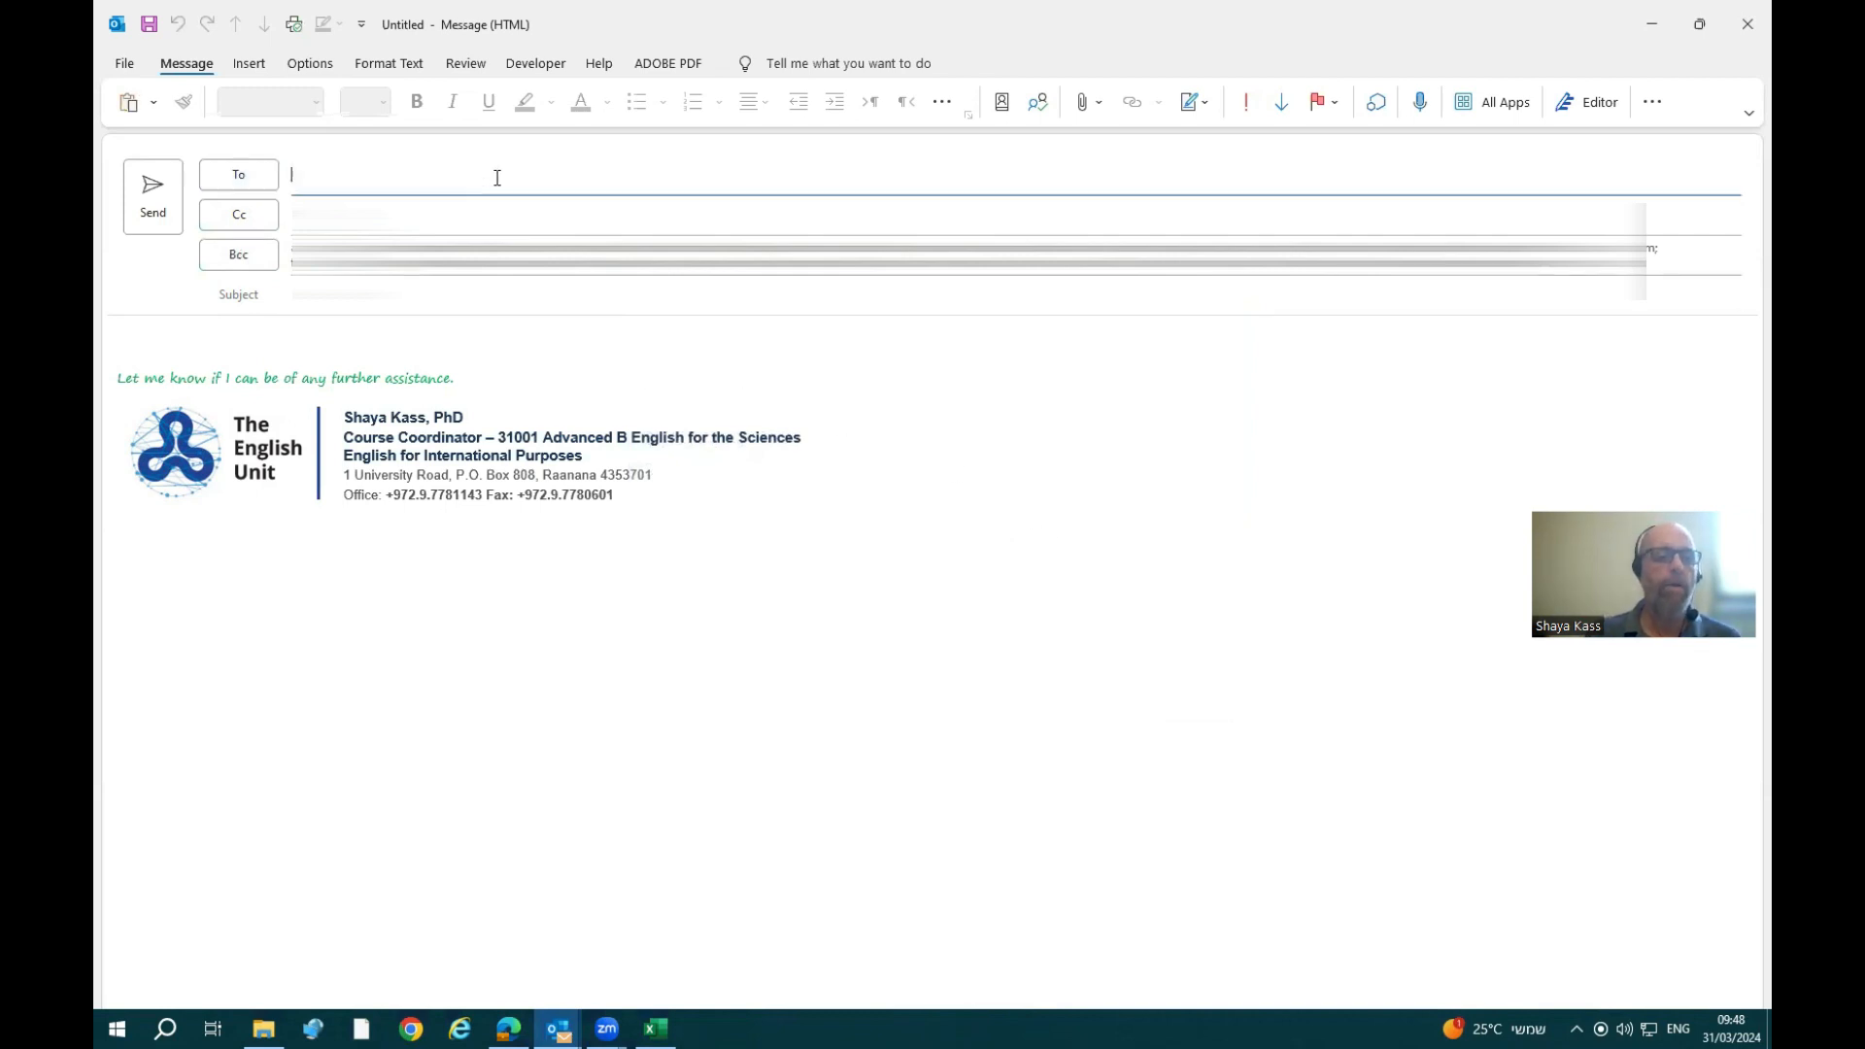
type("shaya")
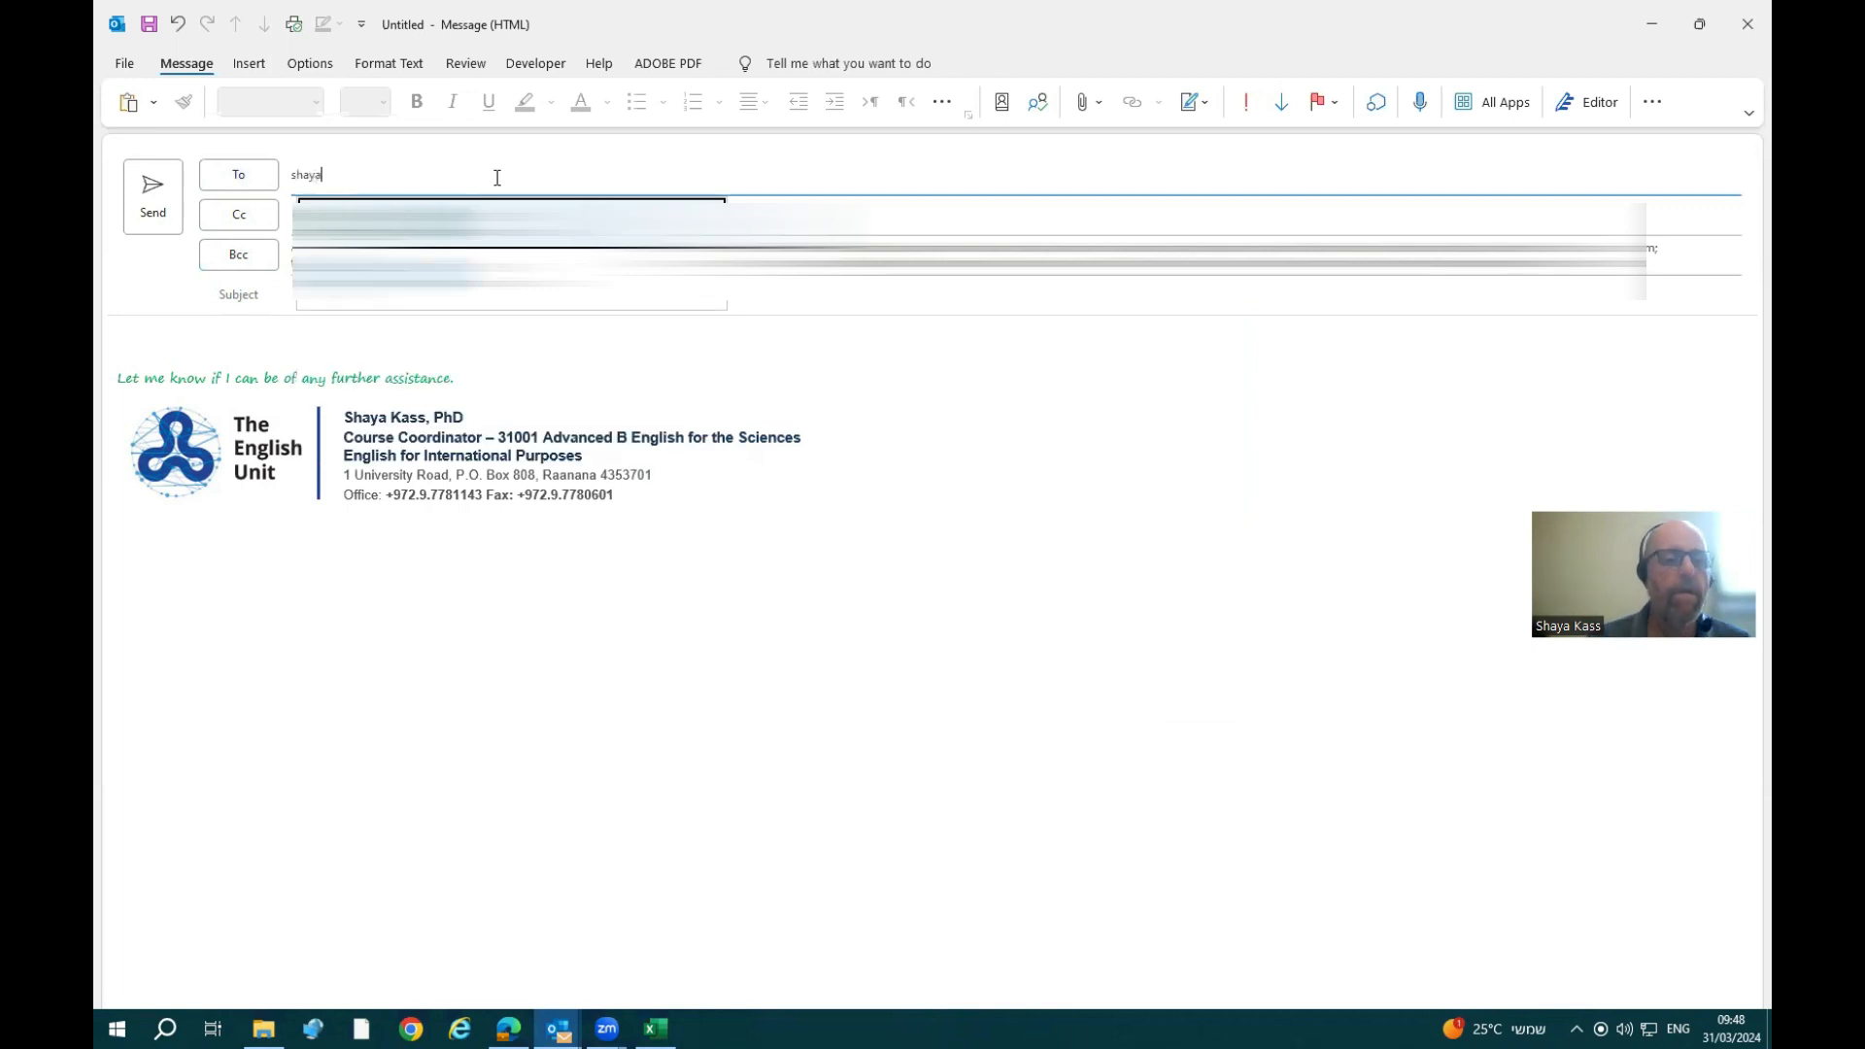
key("Return")
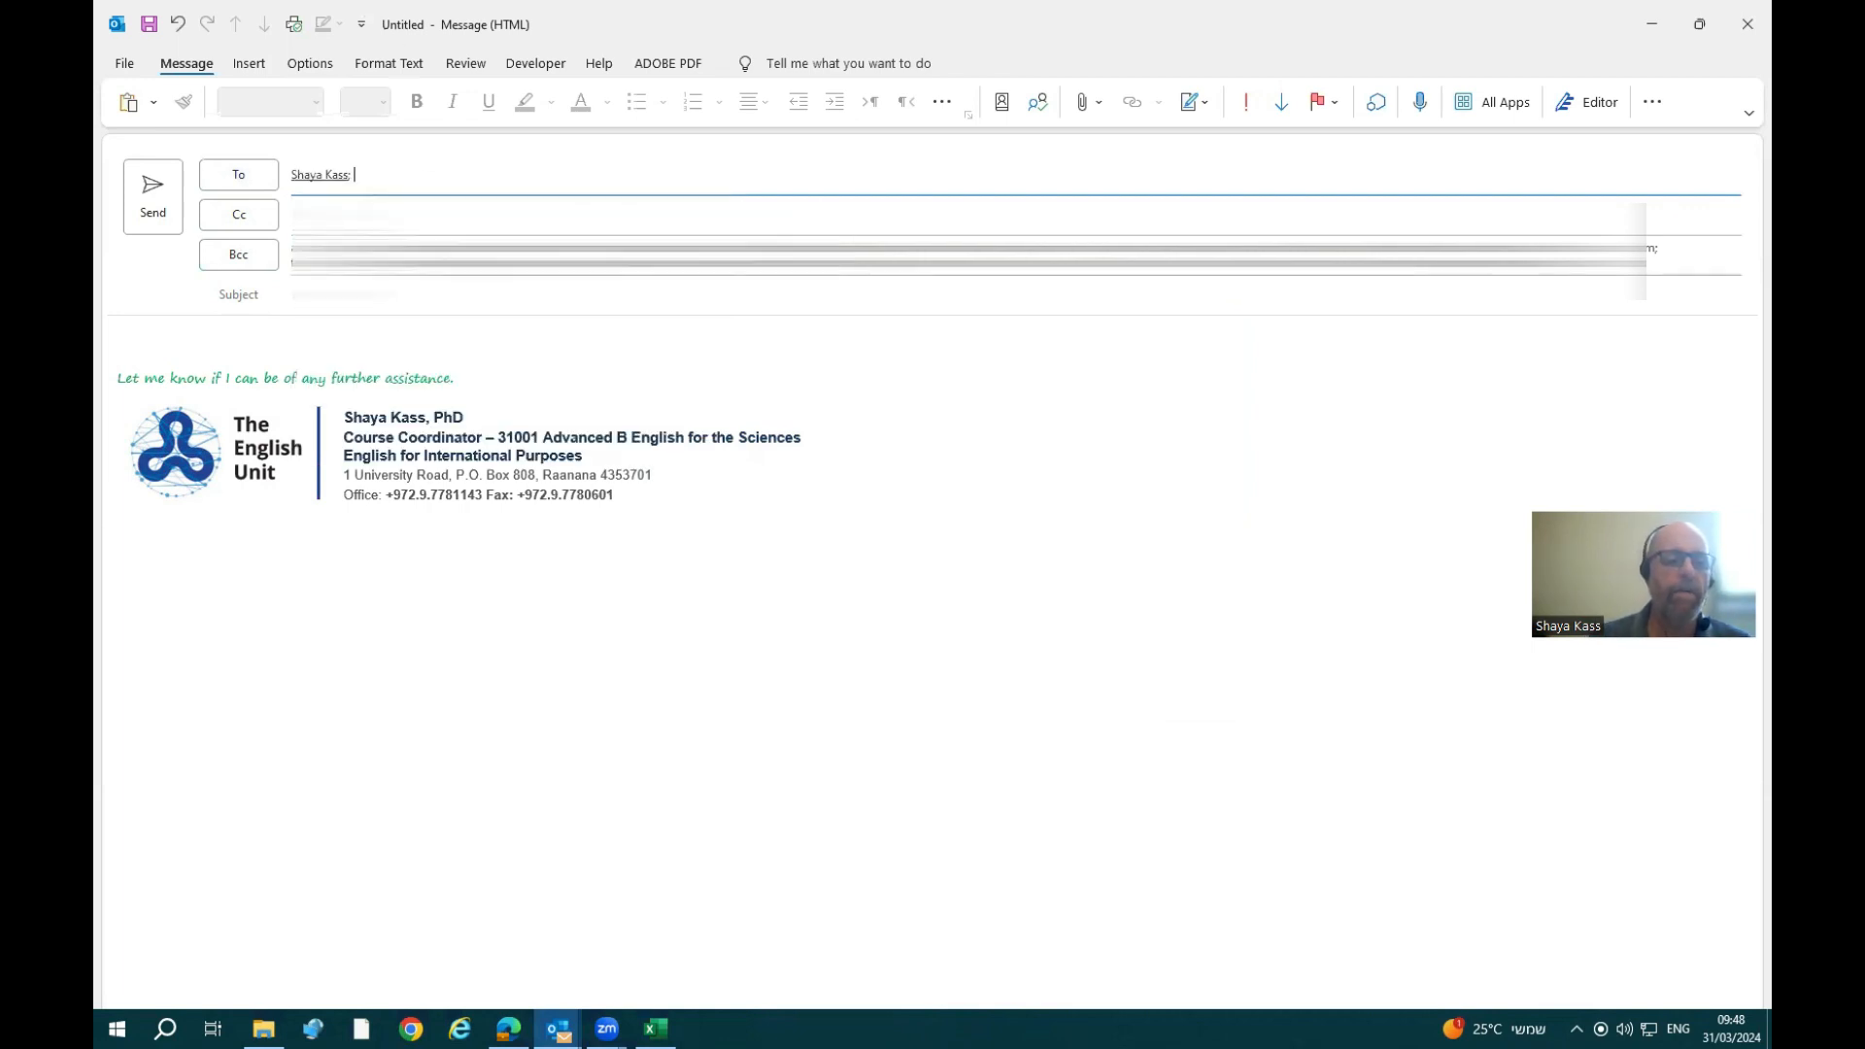
left_click(481, 304)
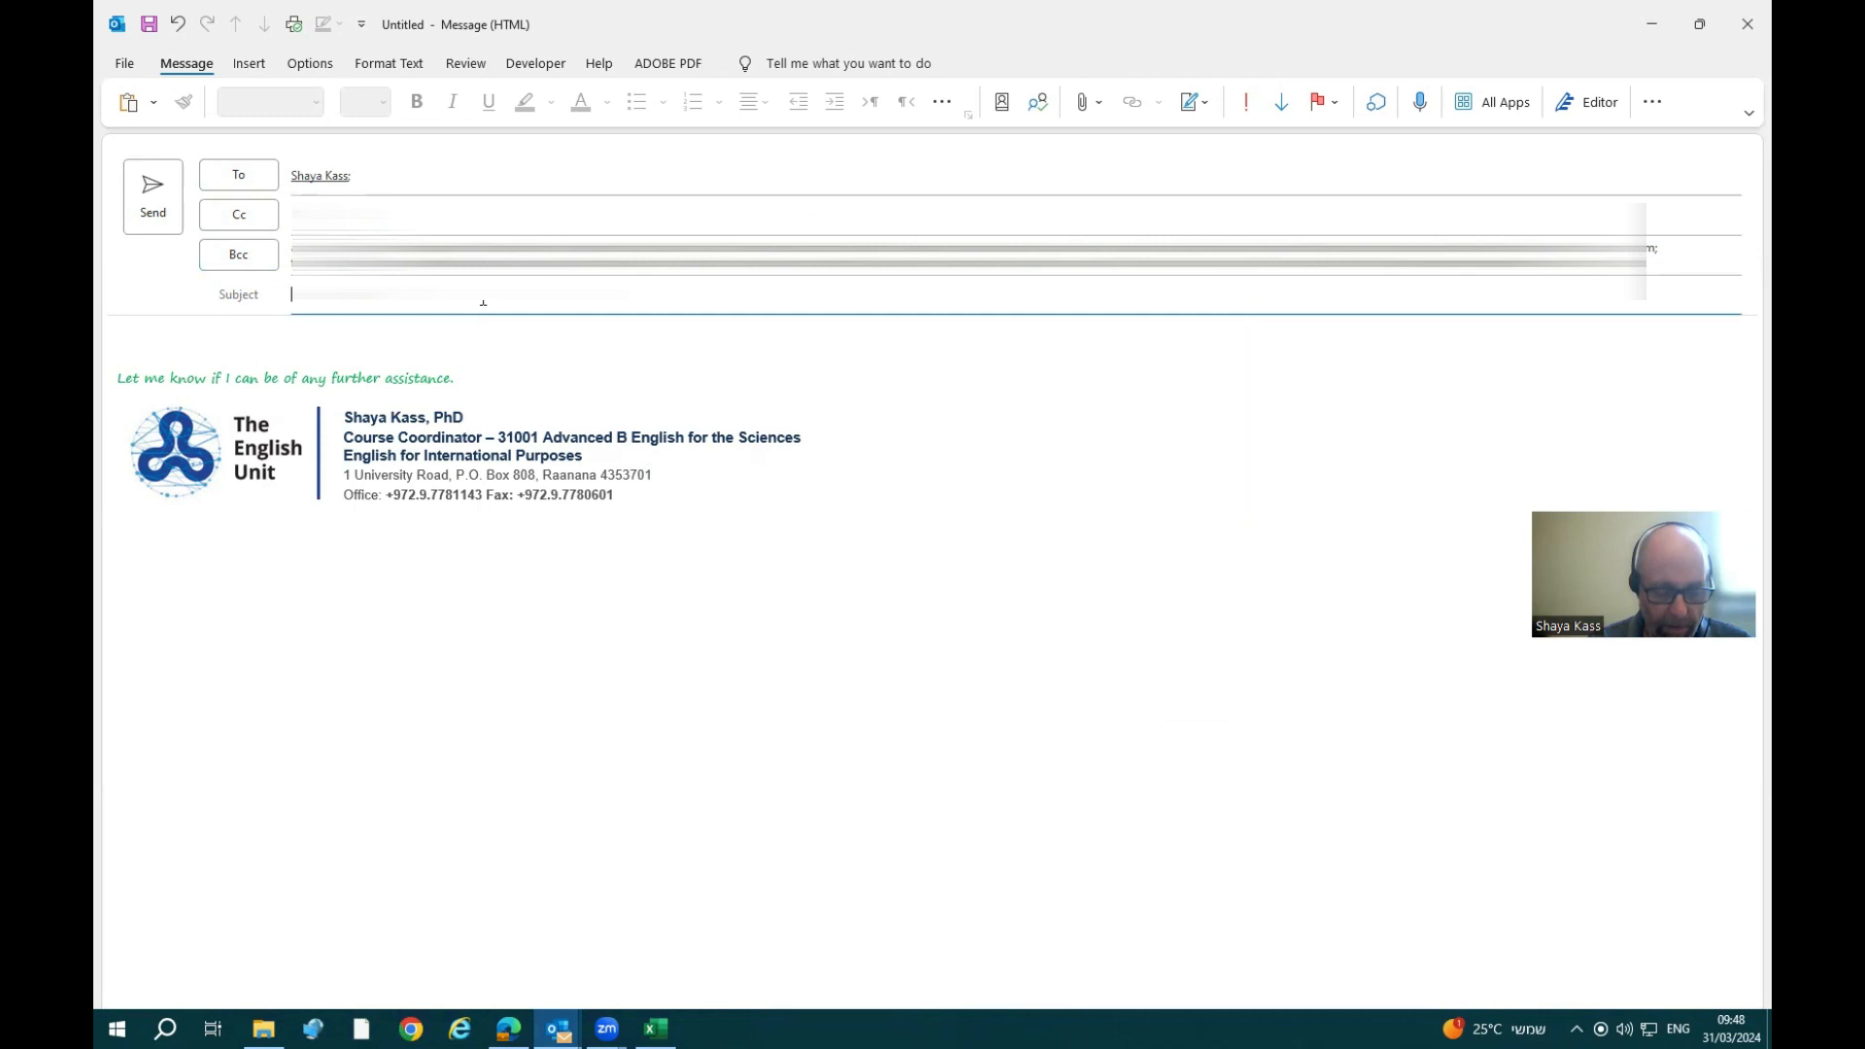
type("a")
type("Homeworks")
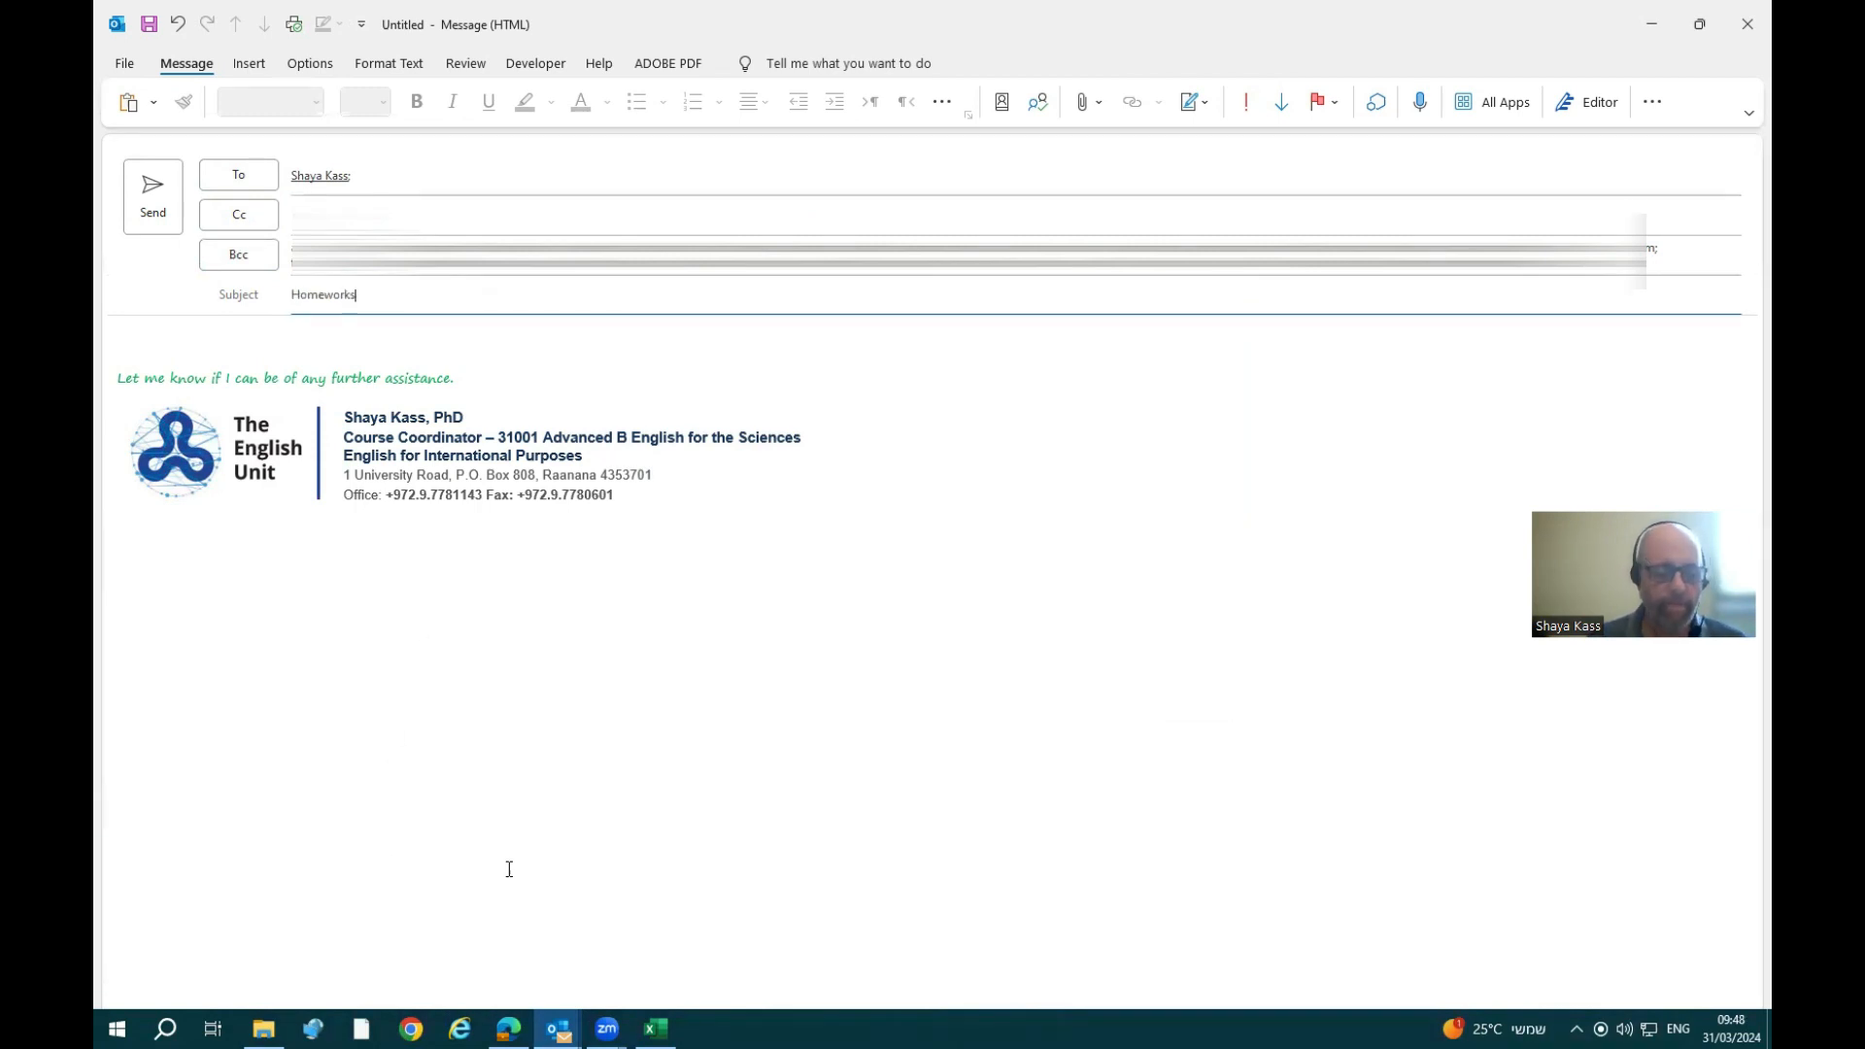
- Copy the "Dear students" reminder text from the HW 1 reminder email in the inbox into the Homeworks message body above the signature
mouse_move(558, 1028)
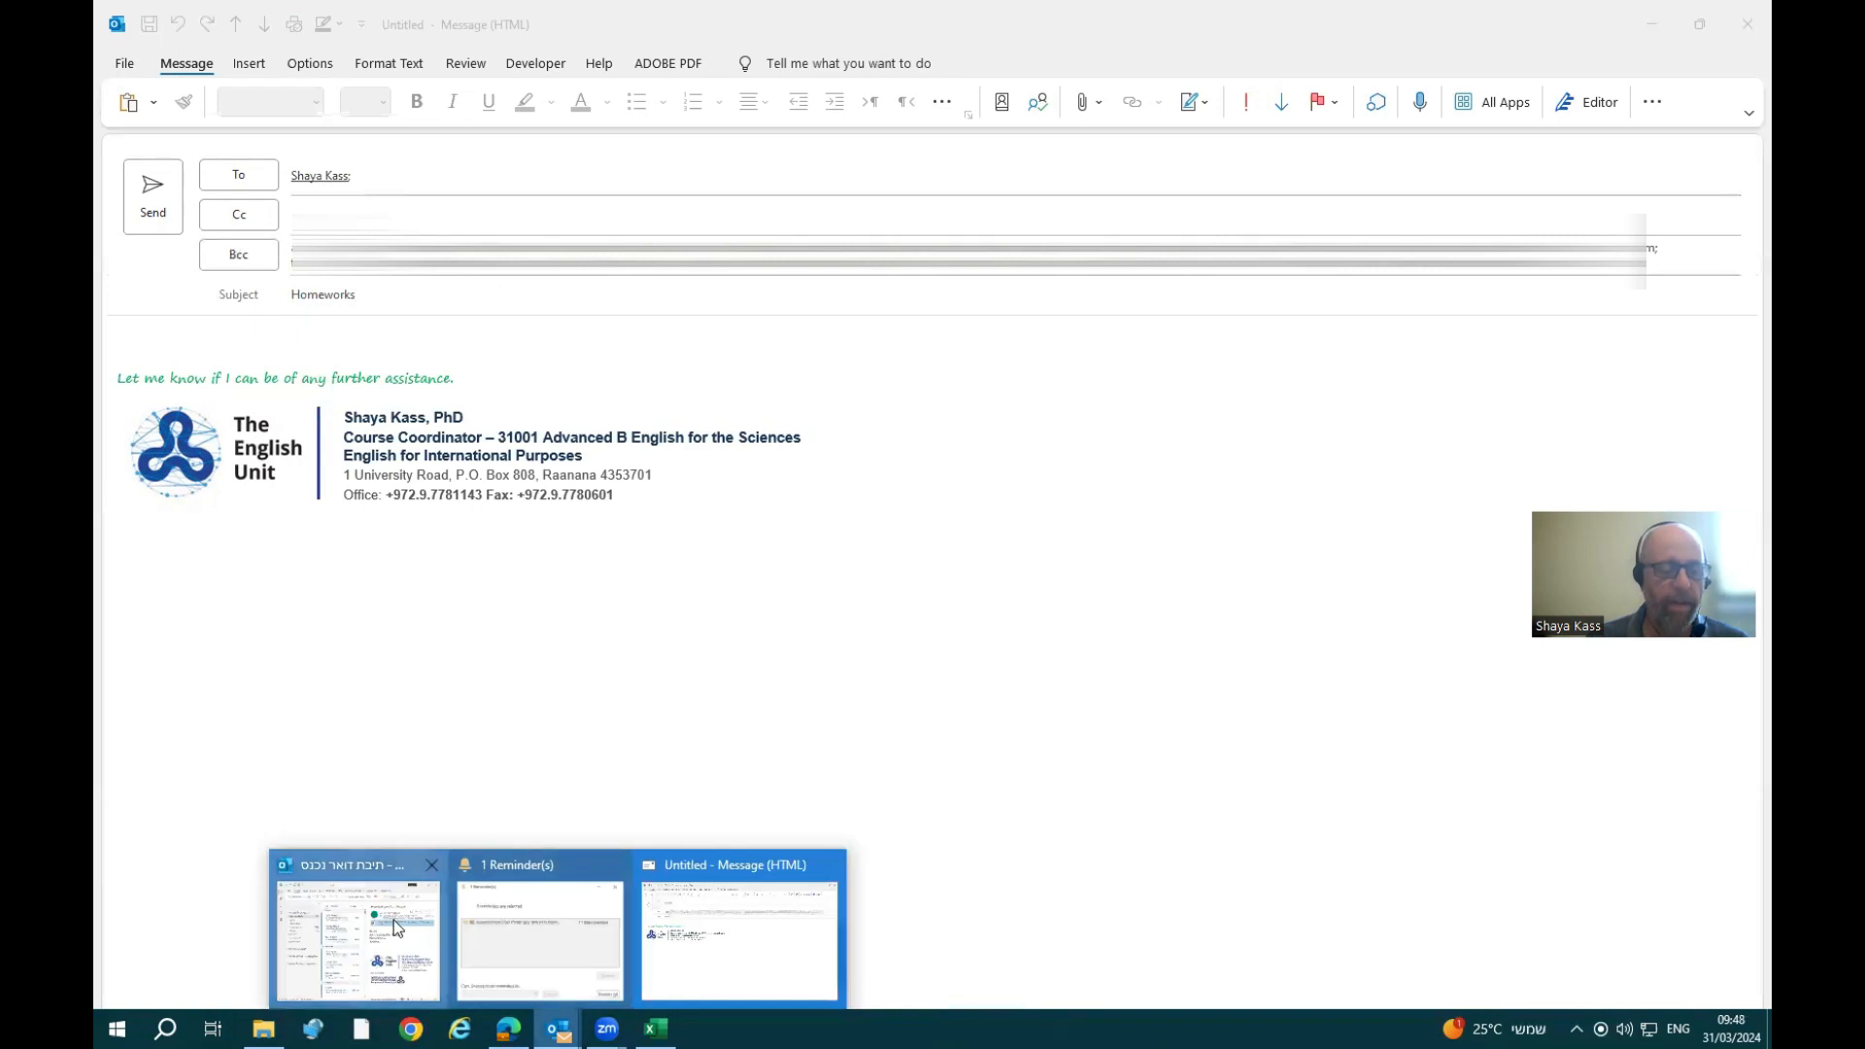
left_click(490, 940)
left_click(1065, 458)
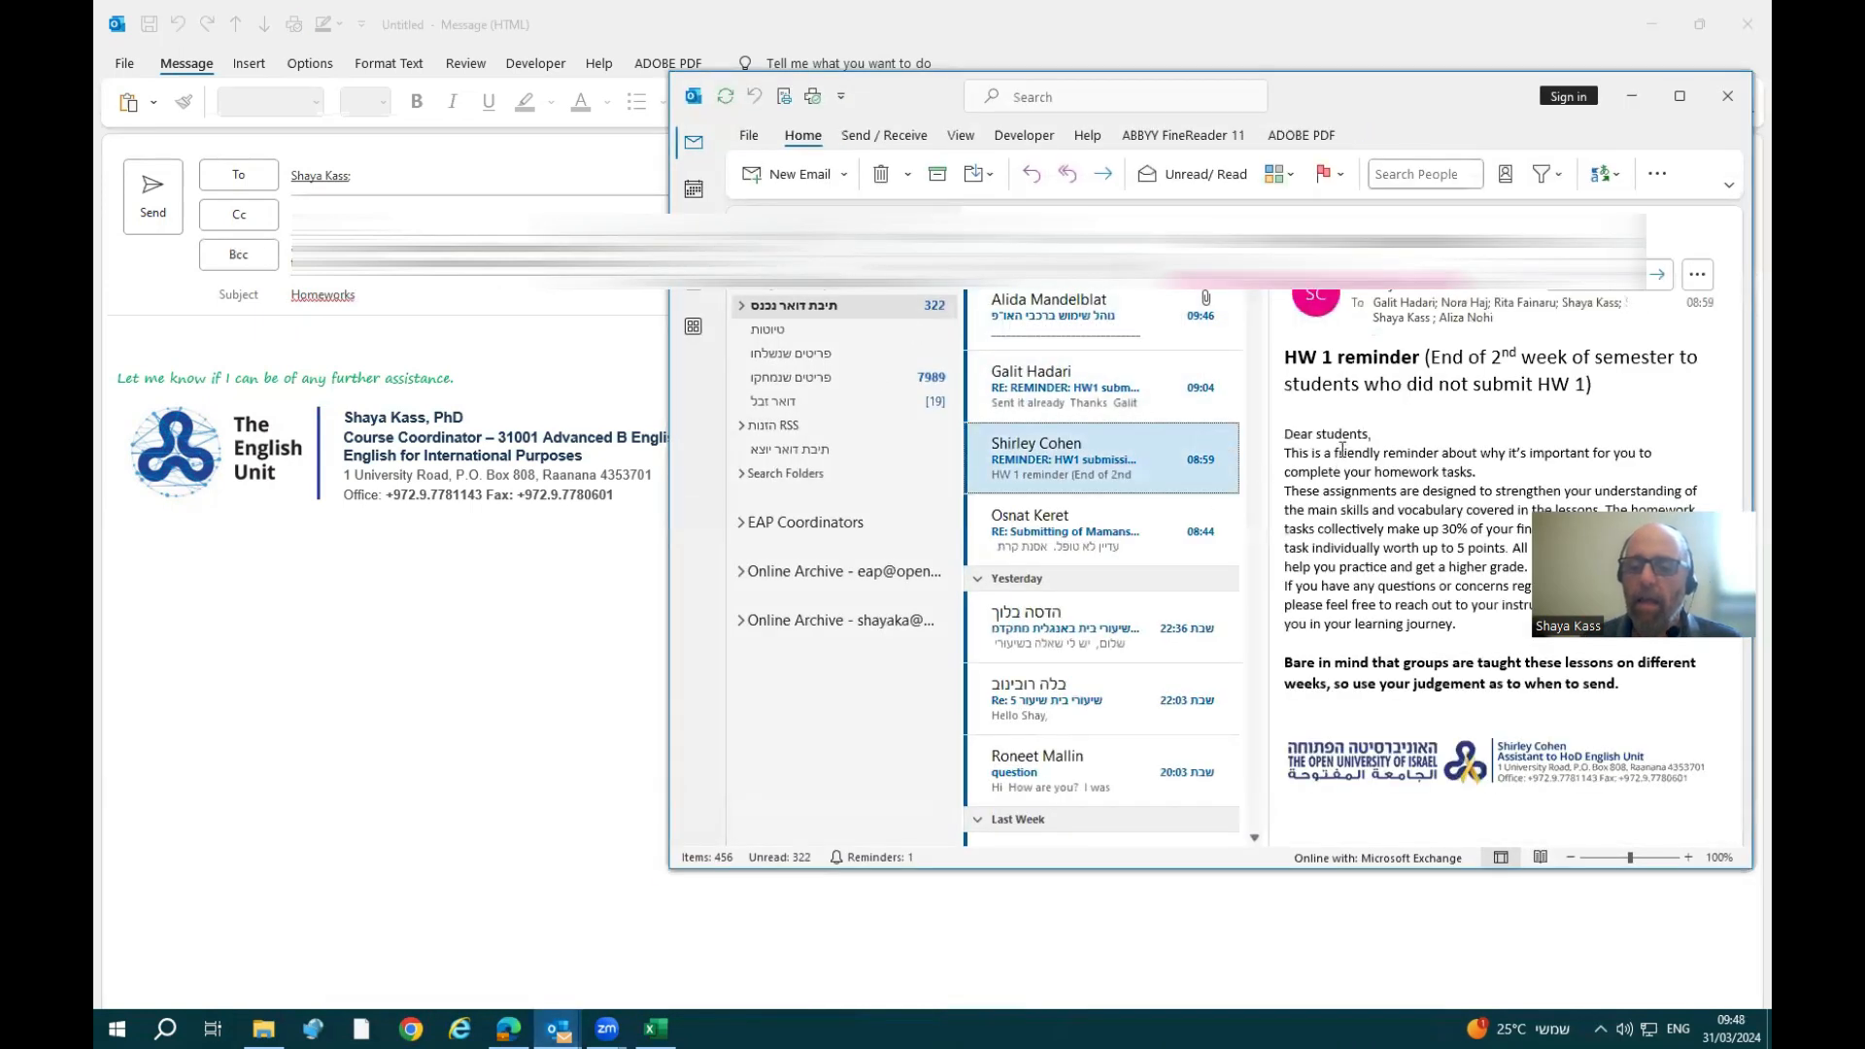
left_click_drag(1285, 428, 1472, 627)
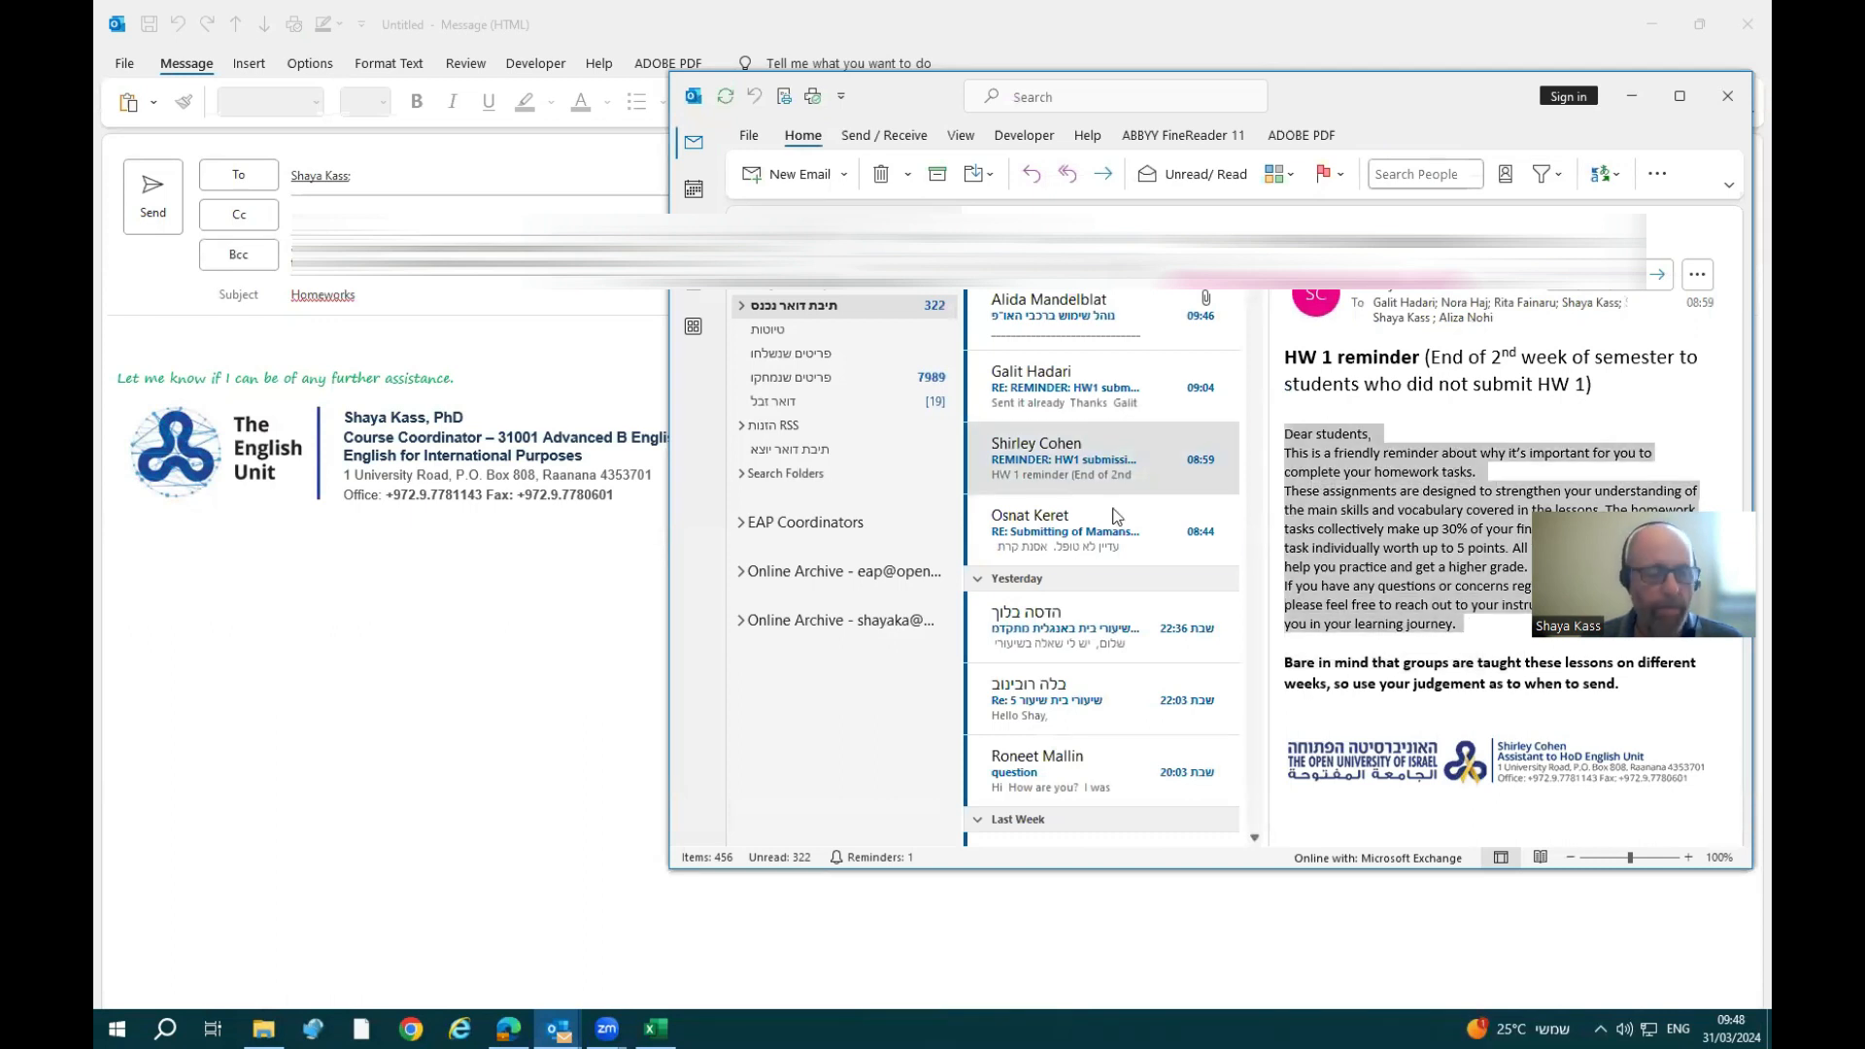
left_click(486, 356)
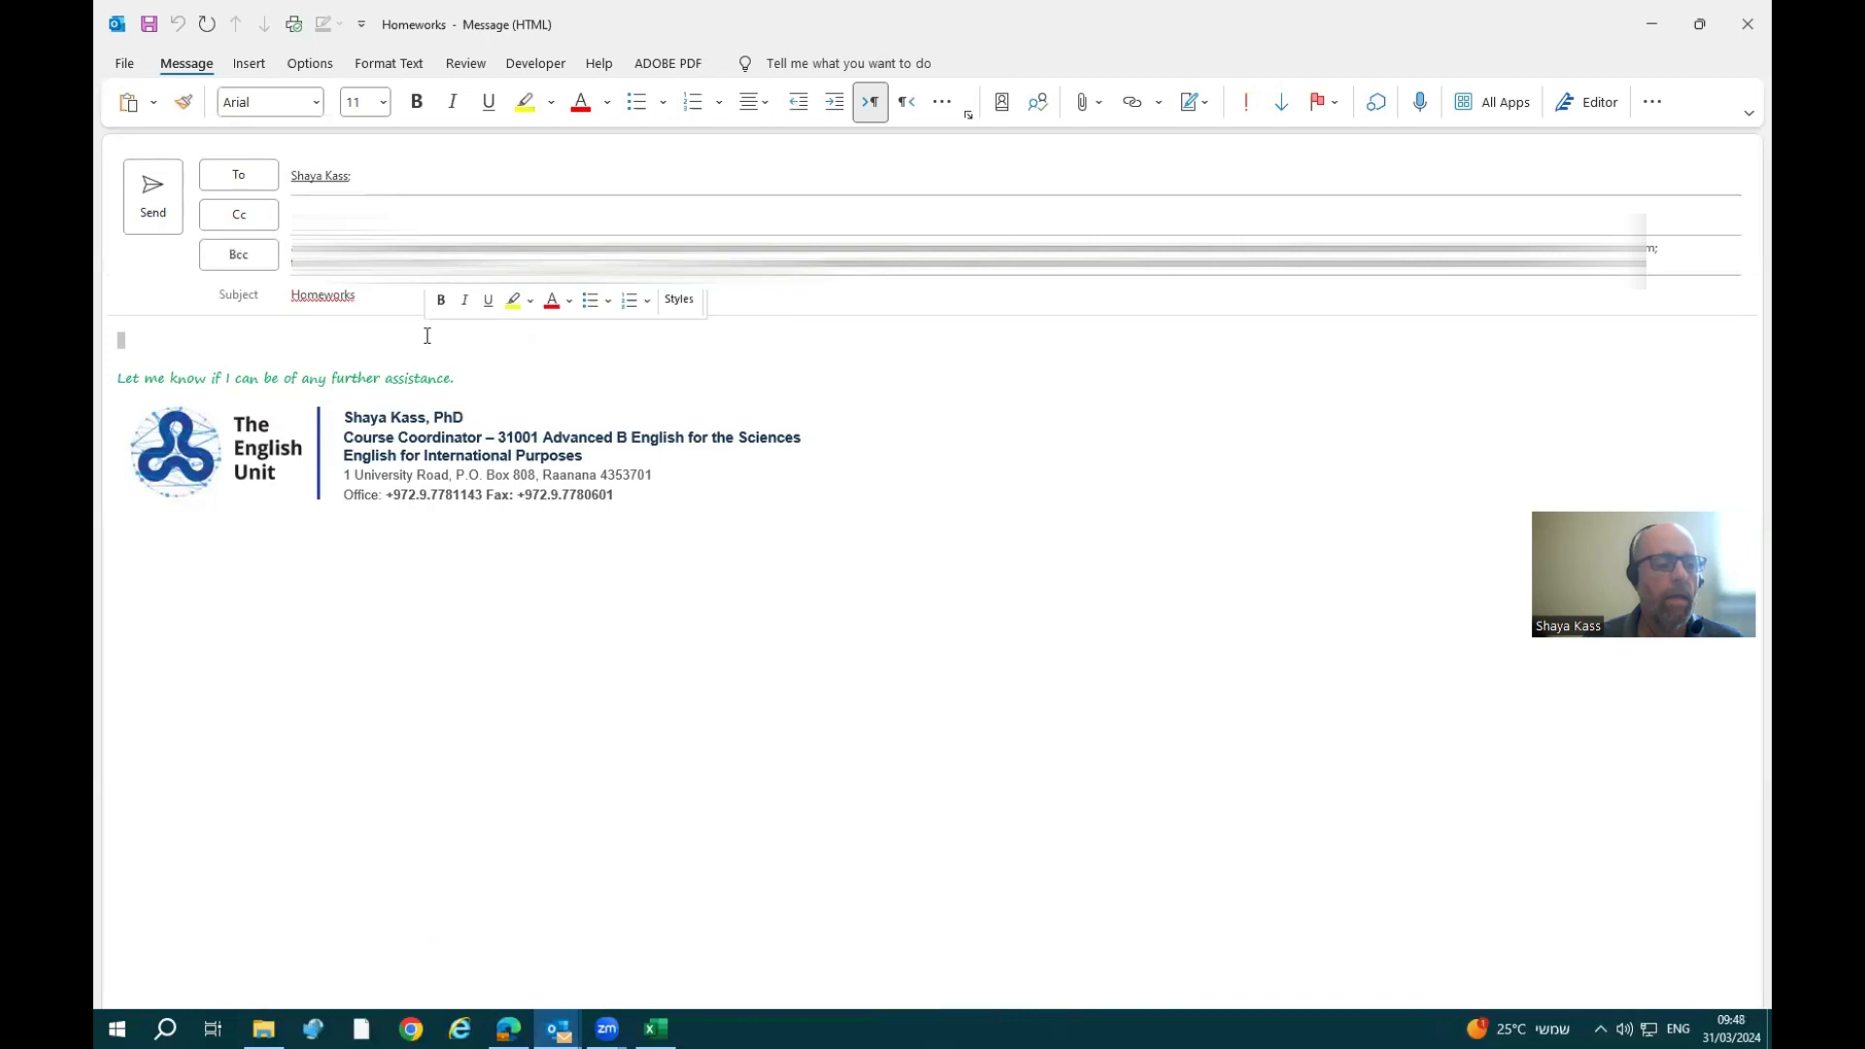
key("ctrl+v")
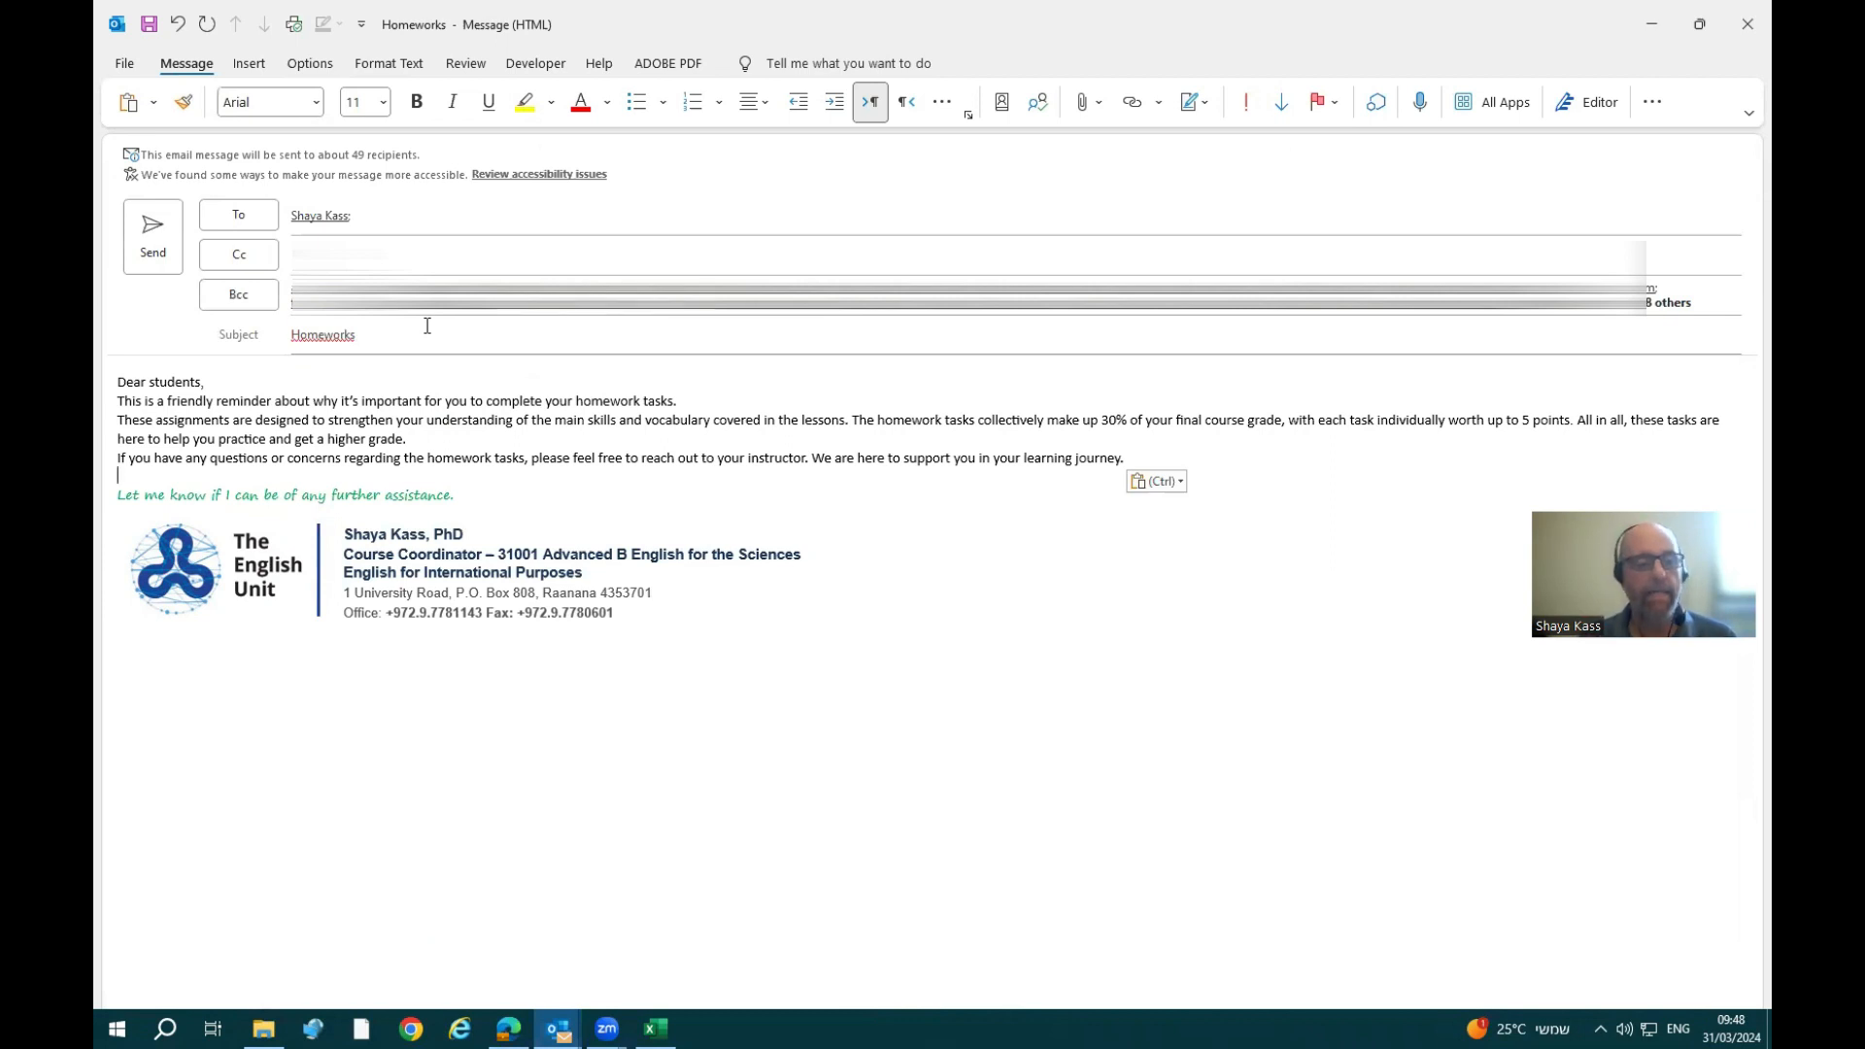
- Send the Homeworks message, ignoring all spelling flags for "Homeworks"
left_click(152, 236)
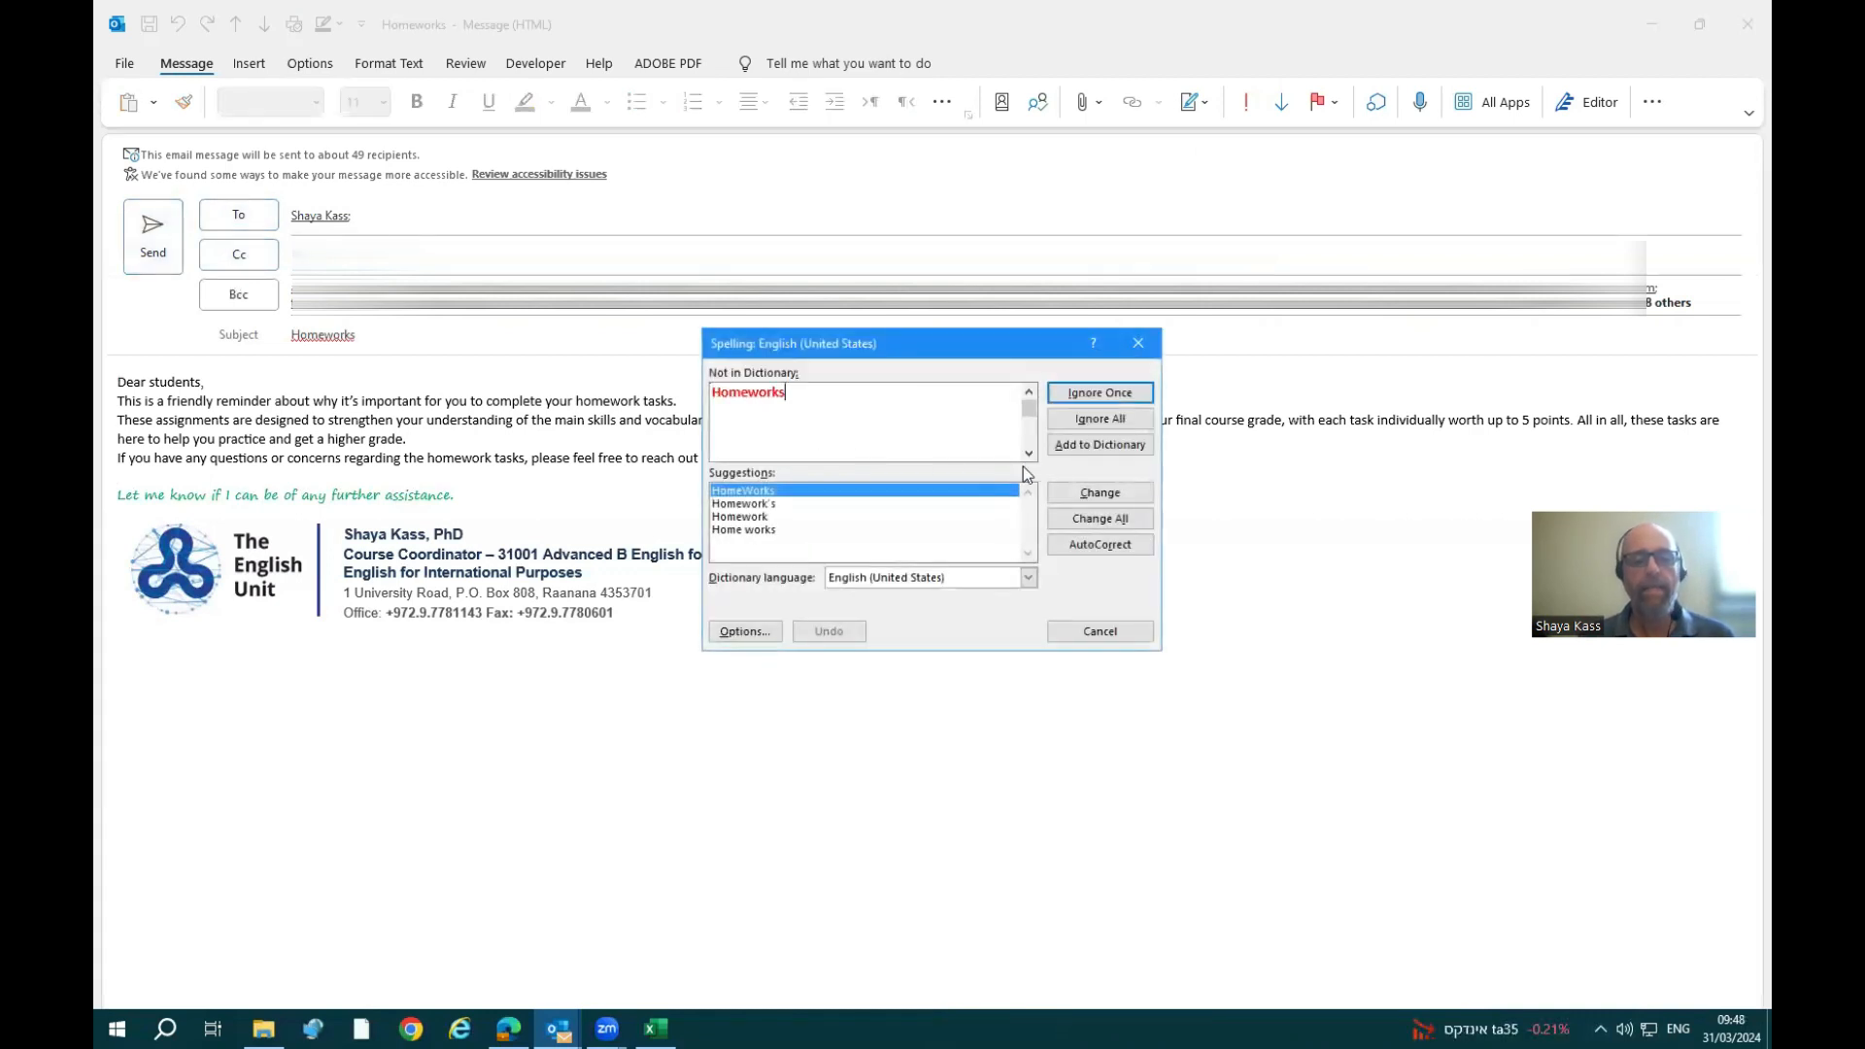
left_click(1090, 419)
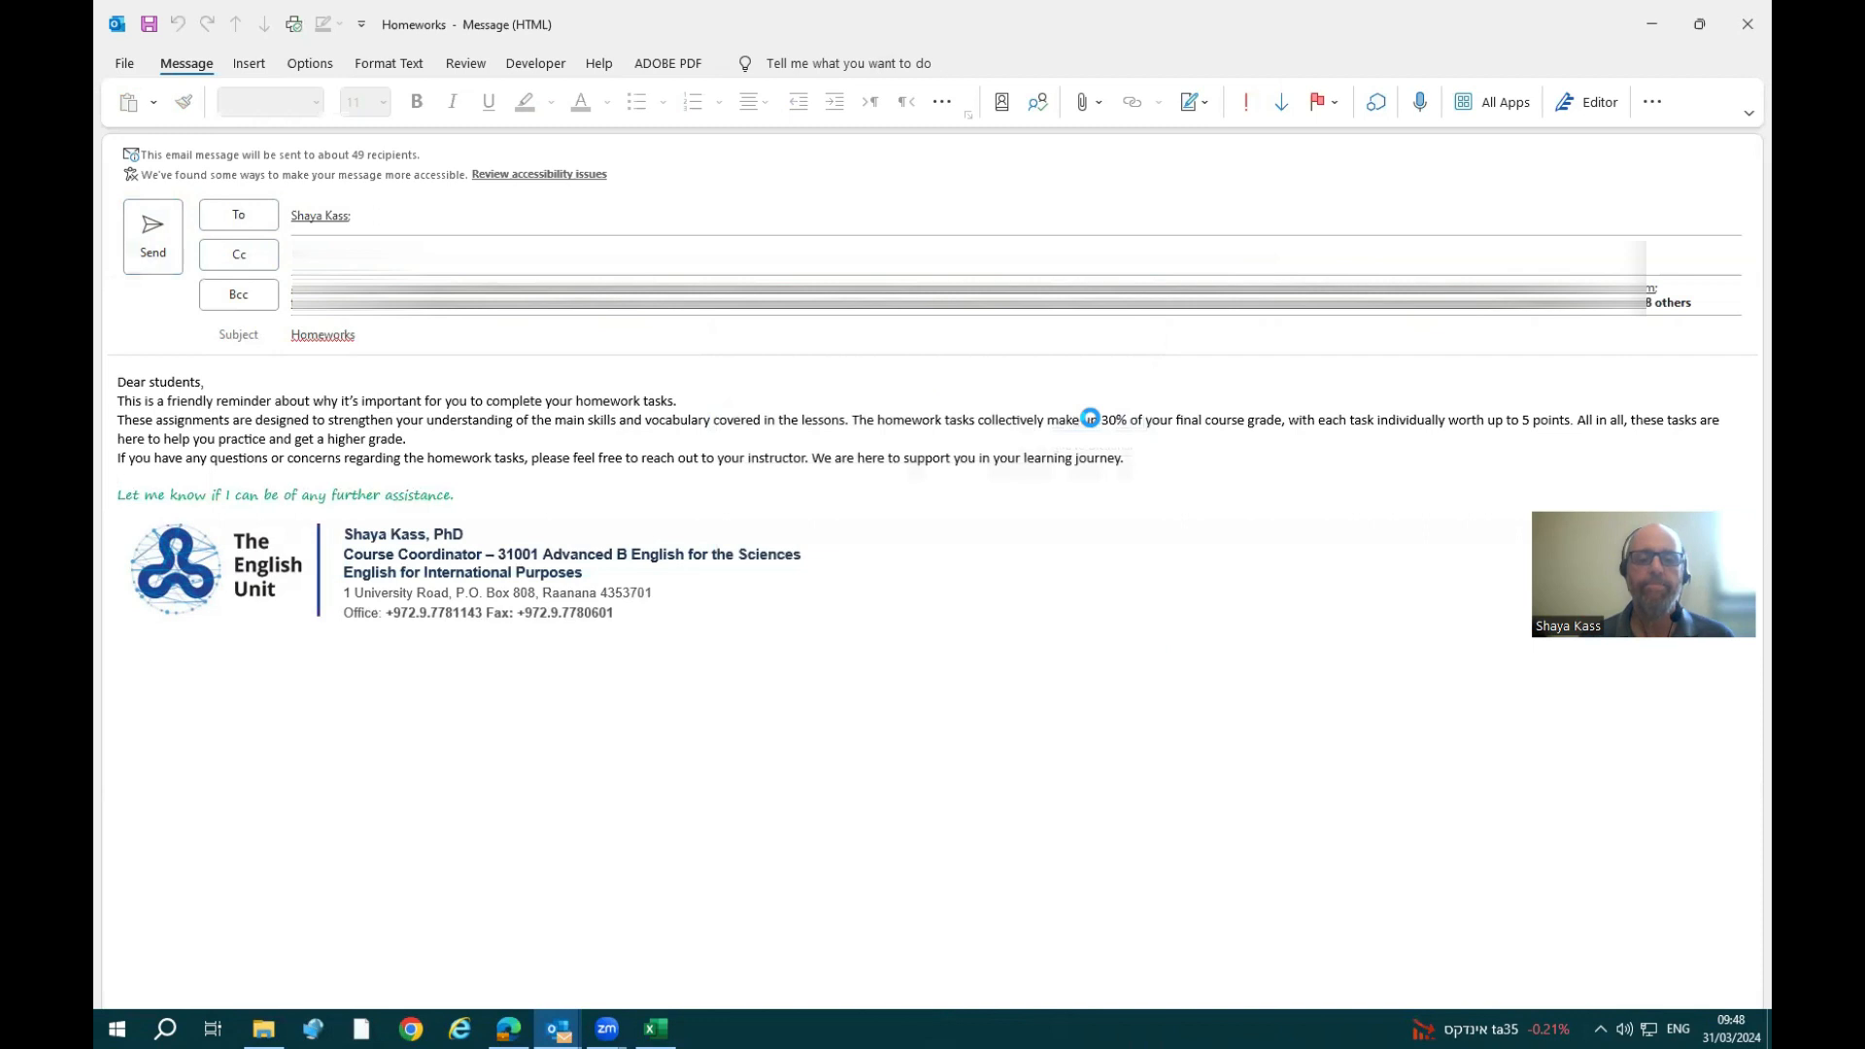